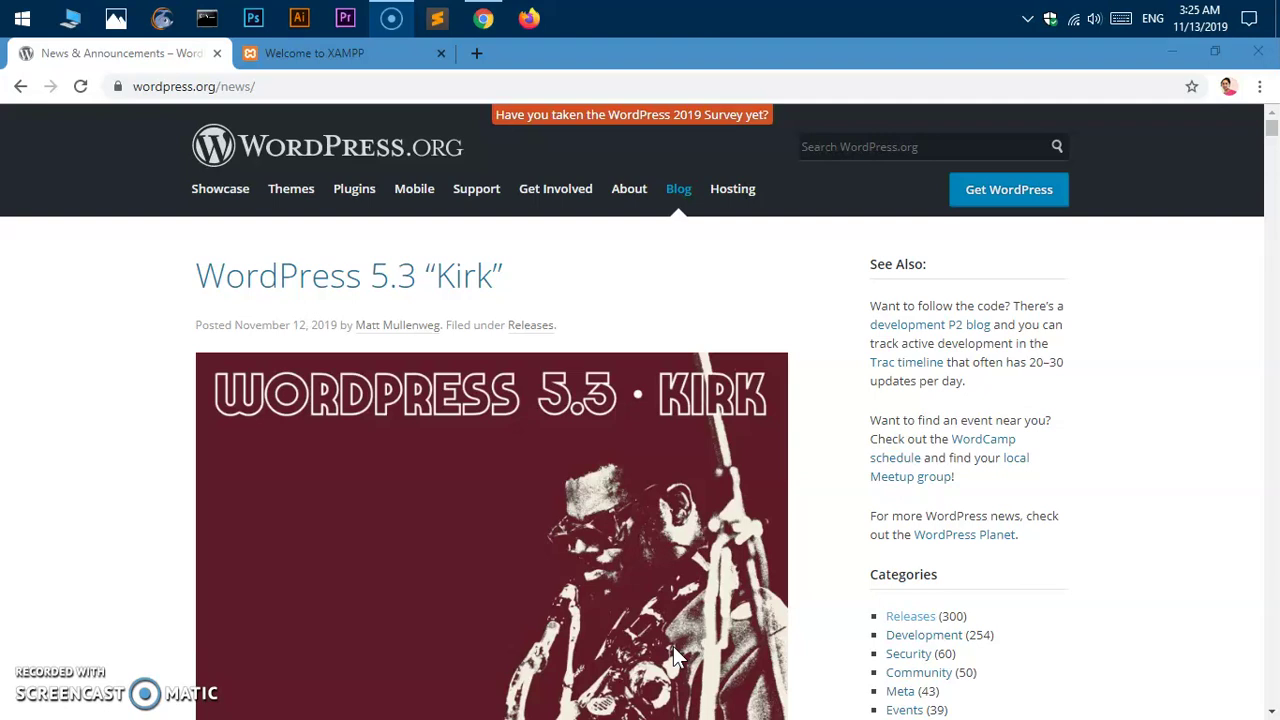
# Step: Read the WordPress 5.3 release notes, highlighting the block editor and Twenty Twenty theme passages
pyautogui.scroll(-5, 673, 646)
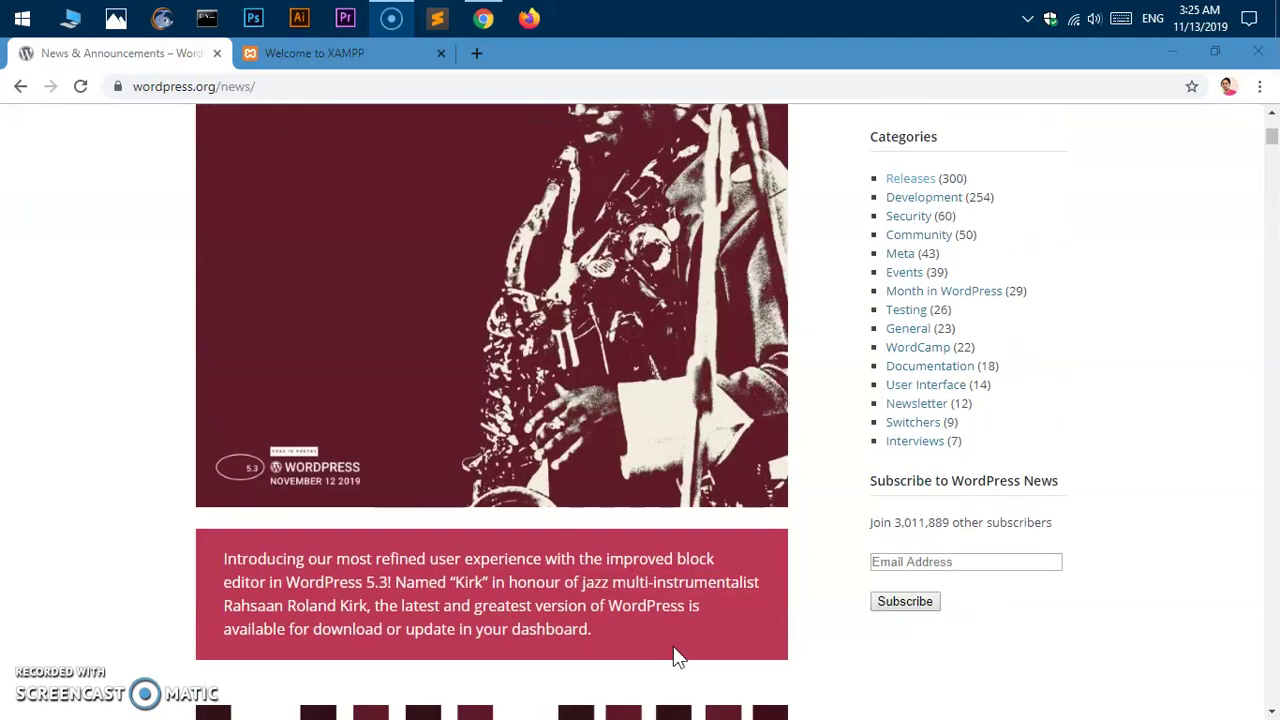
pyautogui.scroll(-2, 673, 656)
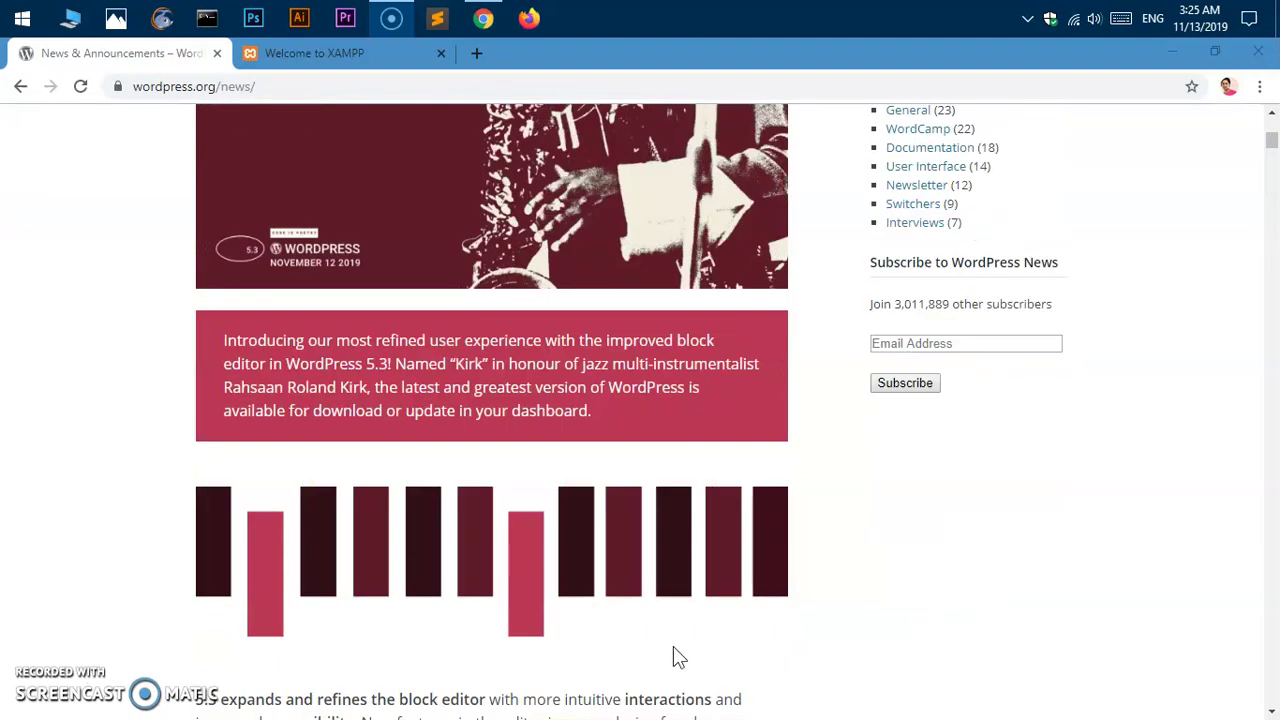
pyautogui.scroll(-2, 673, 657)
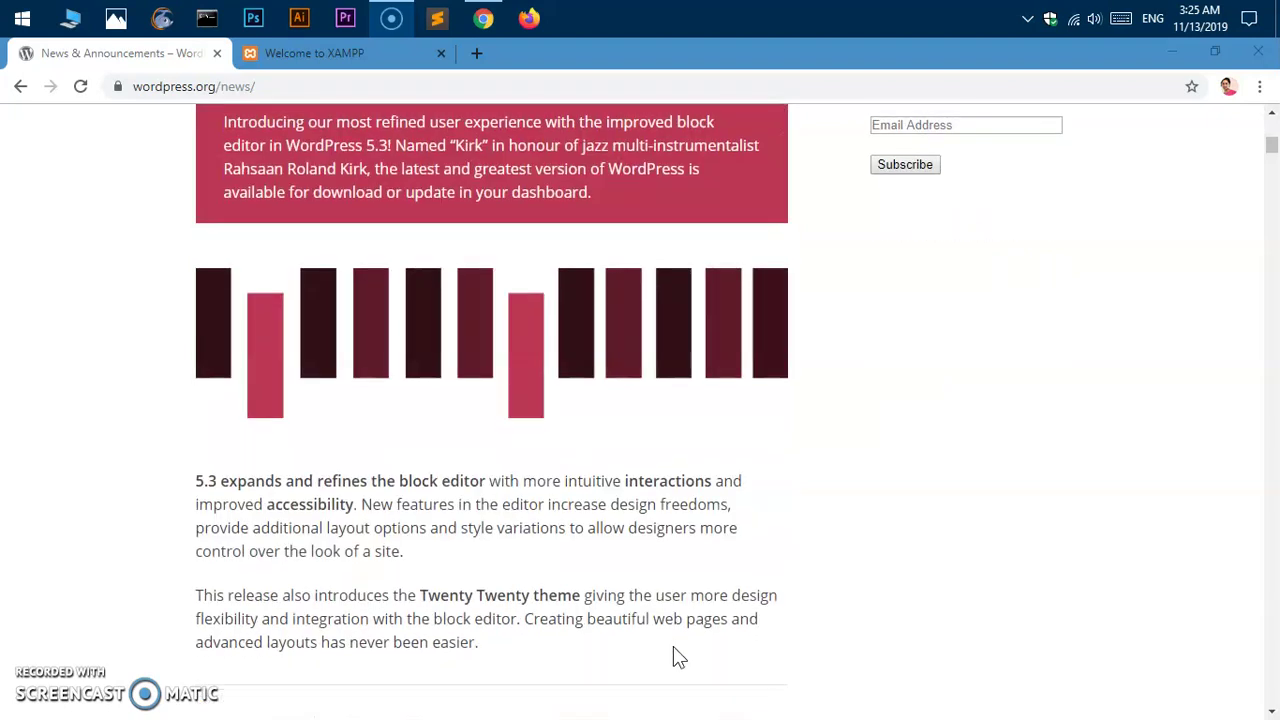
pyautogui.click(432, 618)
pyautogui.moveTo(408, 597); pyautogui.dragTo(608, 603)
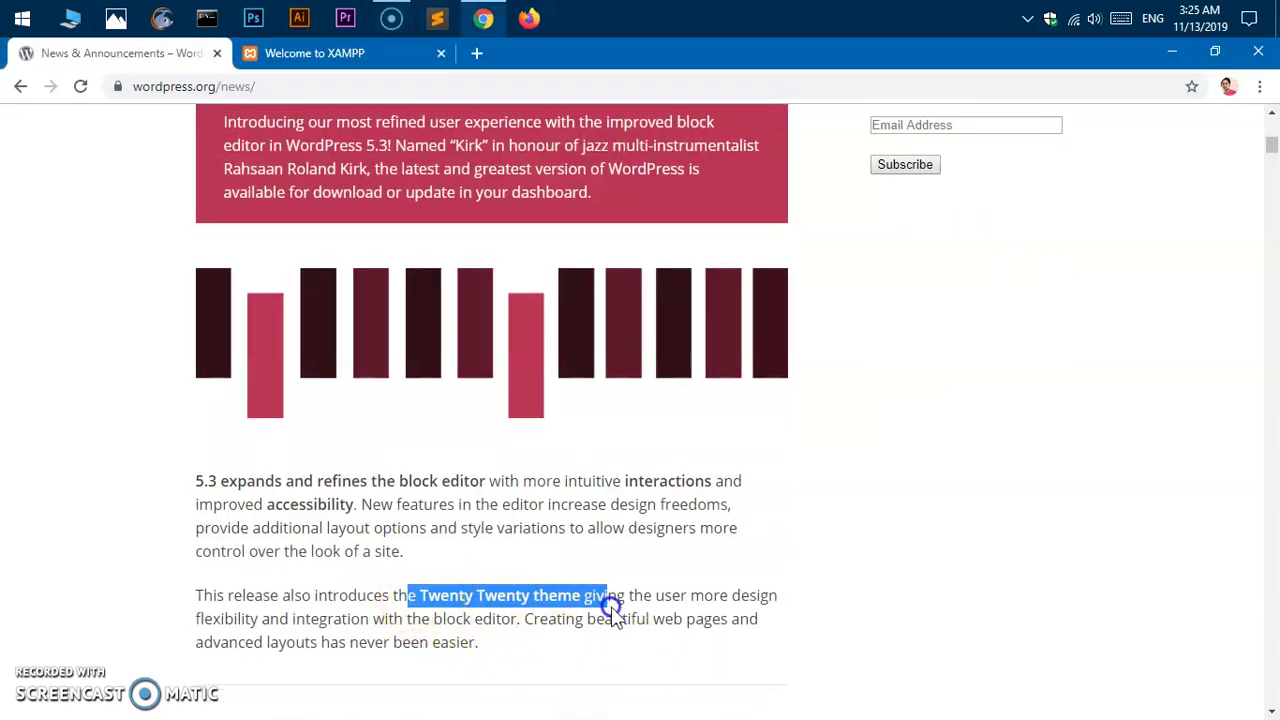
pyautogui.click(284, 530)
pyautogui.moveTo(248, 490); pyautogui.dragTo(318, 489)
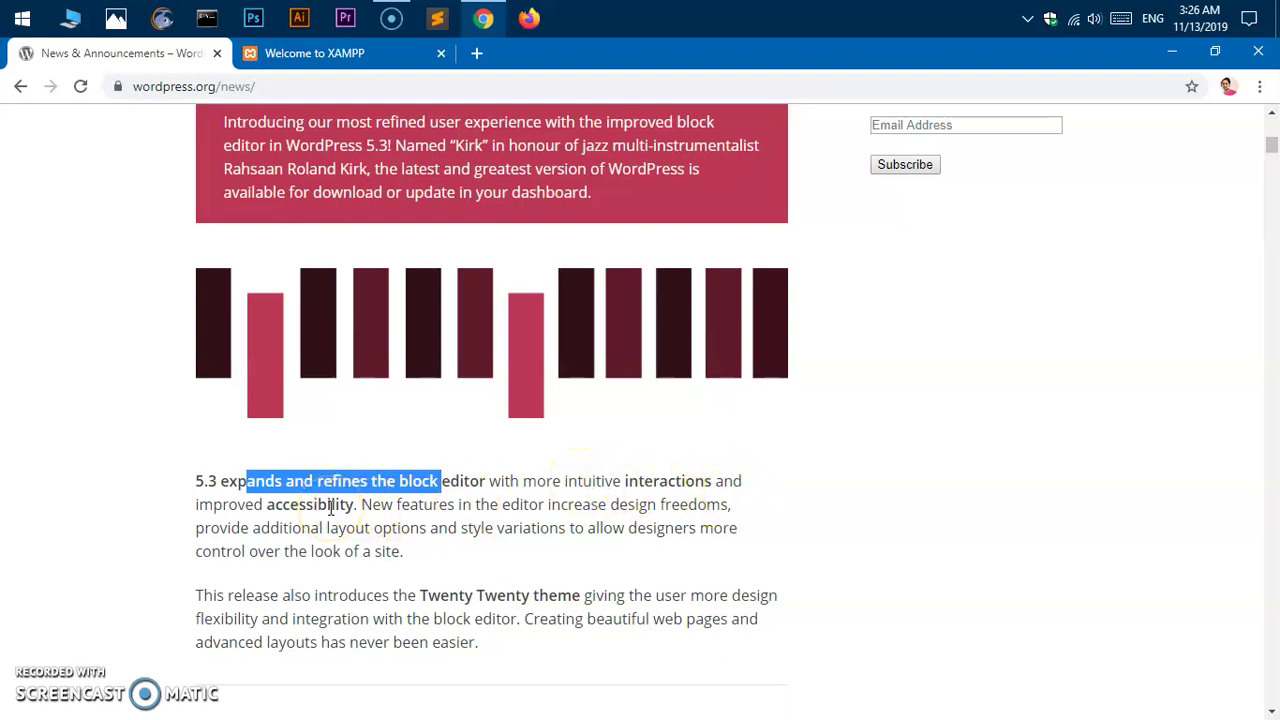
pyautogui.moveTo(348, 595); pyautogui.dragTo(572, 600)
pyautogui.click(651, 608)
pyautogui.scroll(-4, 700, 628)
pyautogui.scroll(-14, 700, 635)
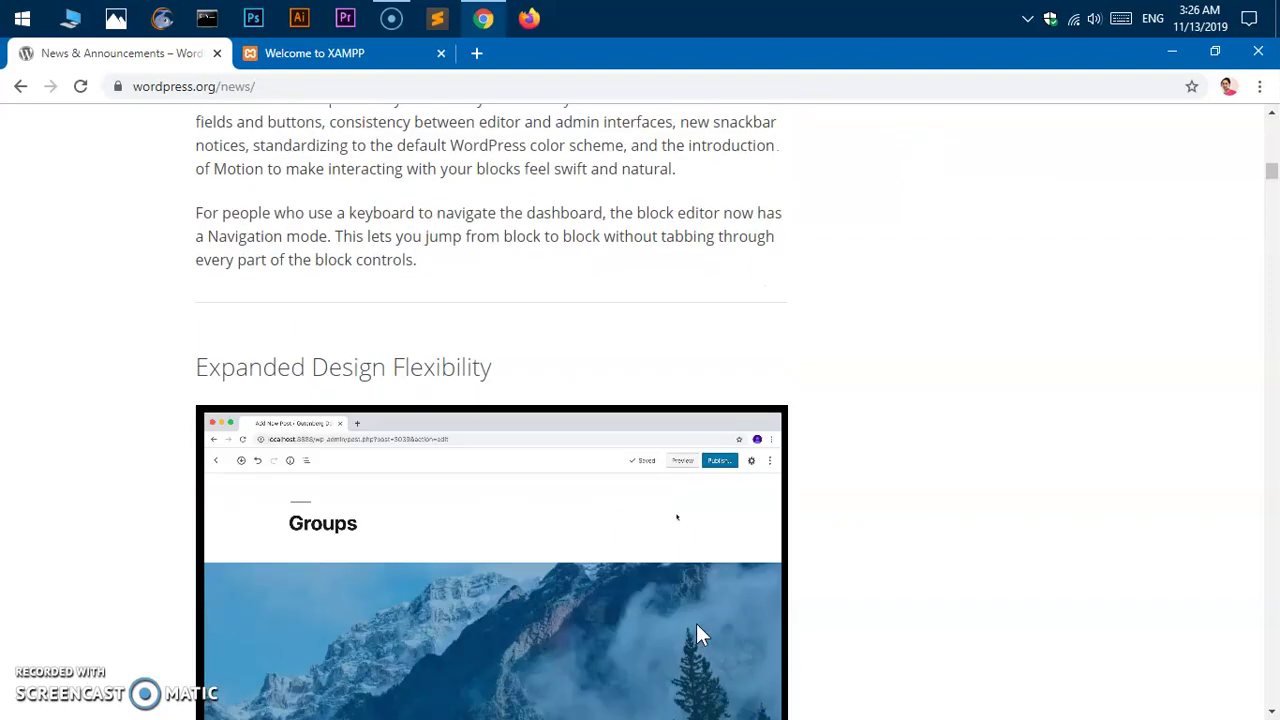
pyautogui.scroll(-10, 696, 623)
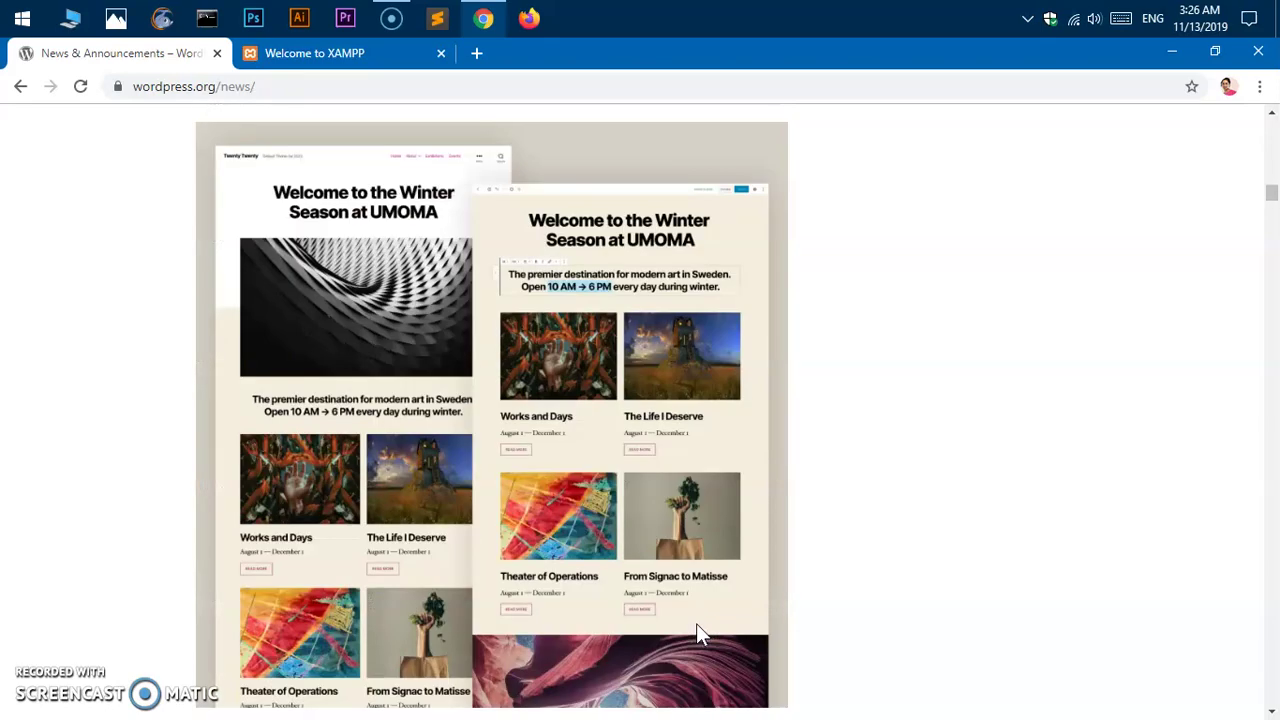
pyautogui.scroll(-20, 698, 634)
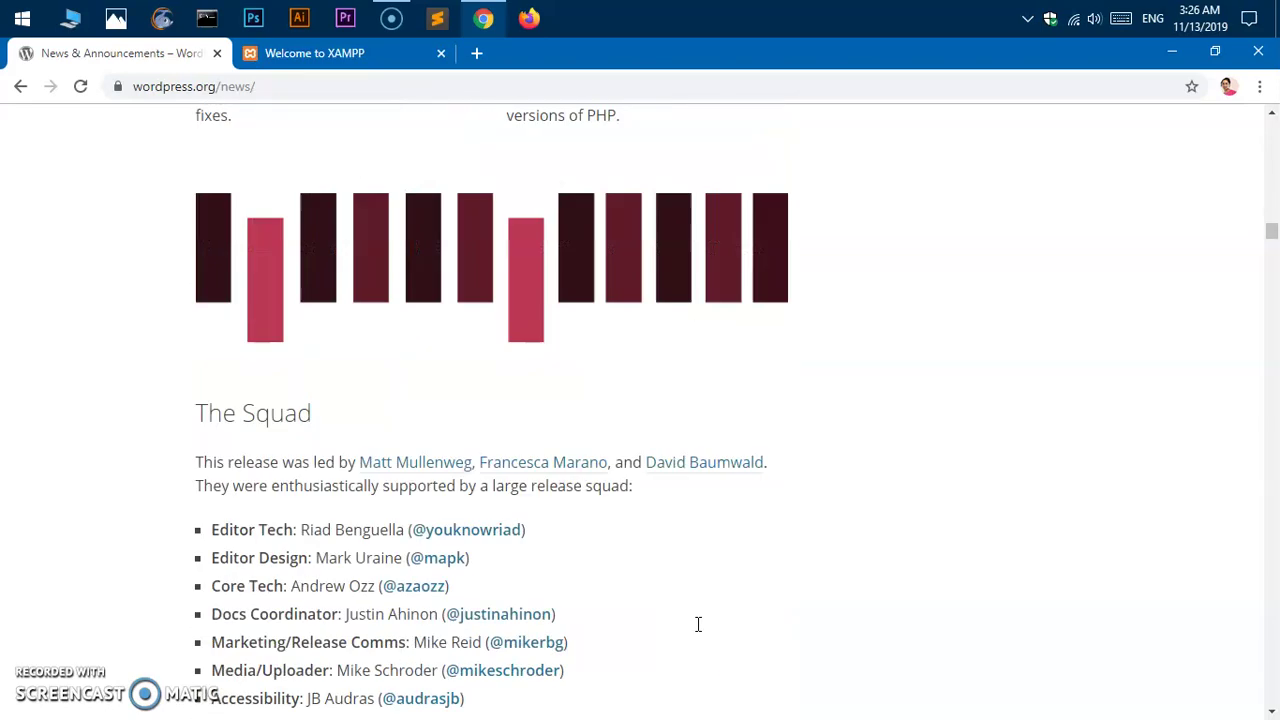
pyautogui.scroll(-15, 698, 634)
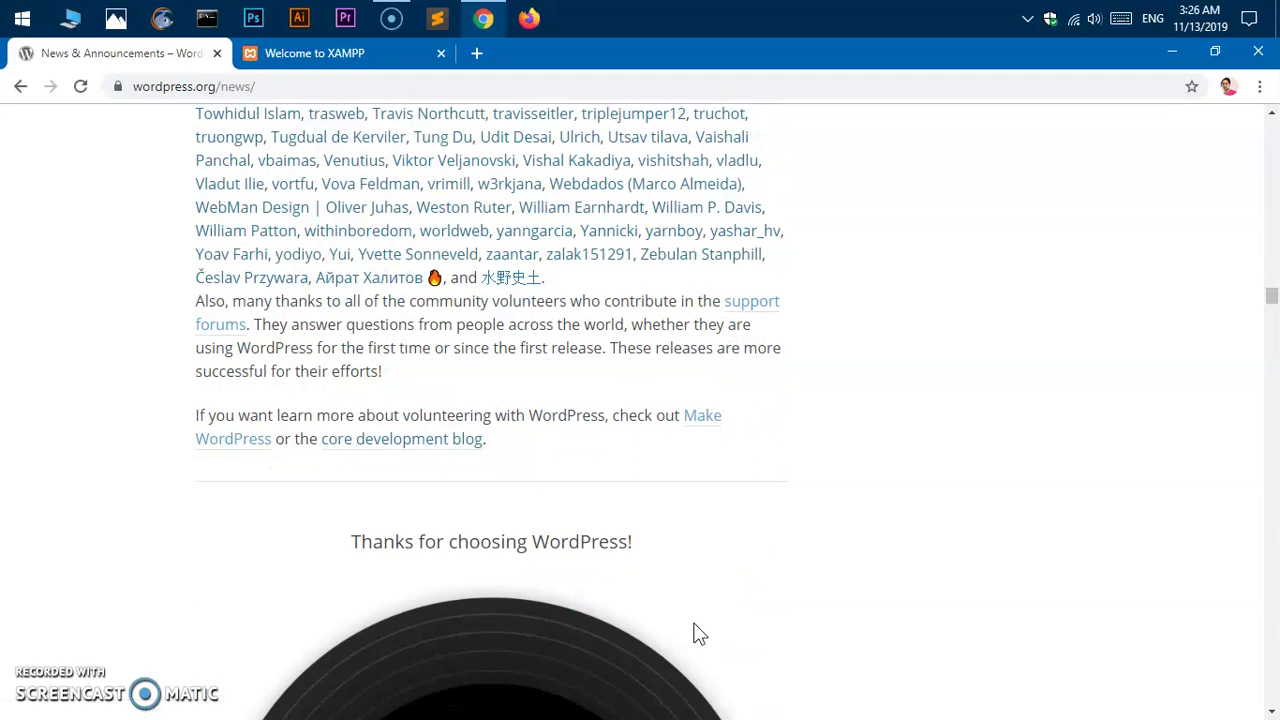
pyautogui.moveTo(352, 536); pyautogui.dragTo(778, 540)
pyautogui.click(779, 541)
pyautogui.scroll(-1, 779, 541)
pyautogui.scroll(-5, 779, 541)
pyautogui.scroll(2, 778, 546)
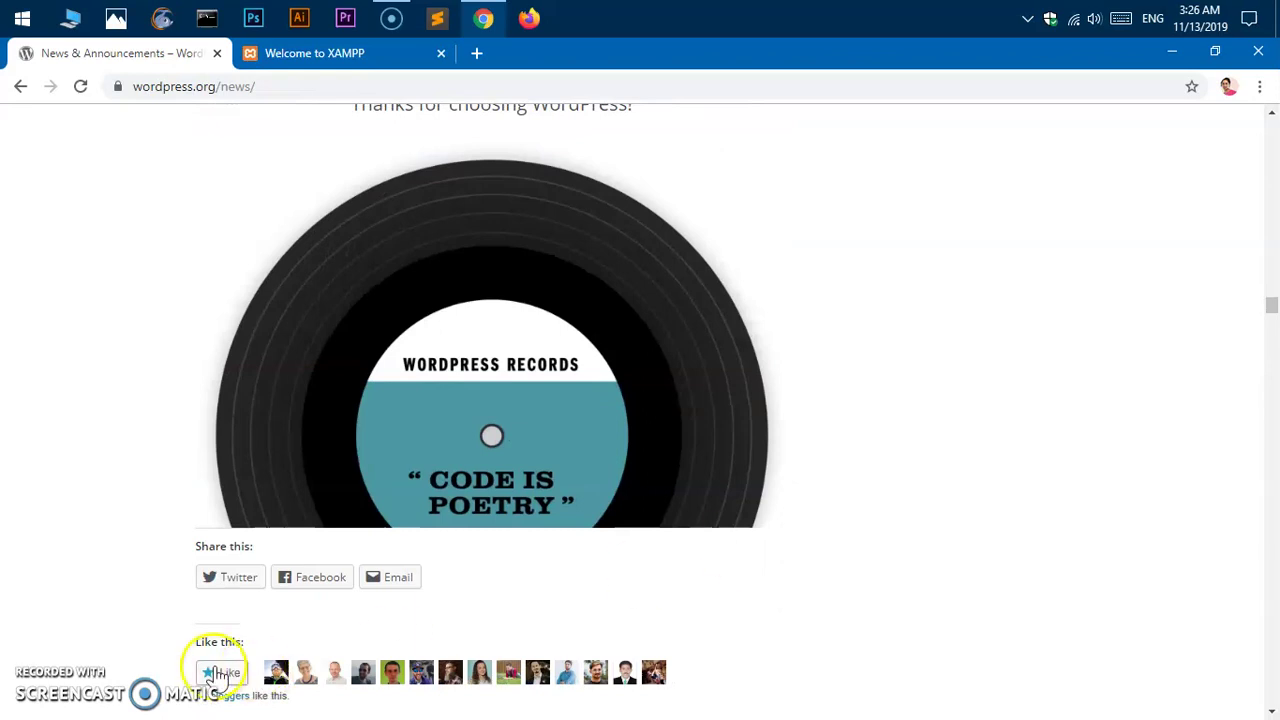
pyautogui.scroll(20, 684, 636)
pyautogui.scroll(20, 684, 636)
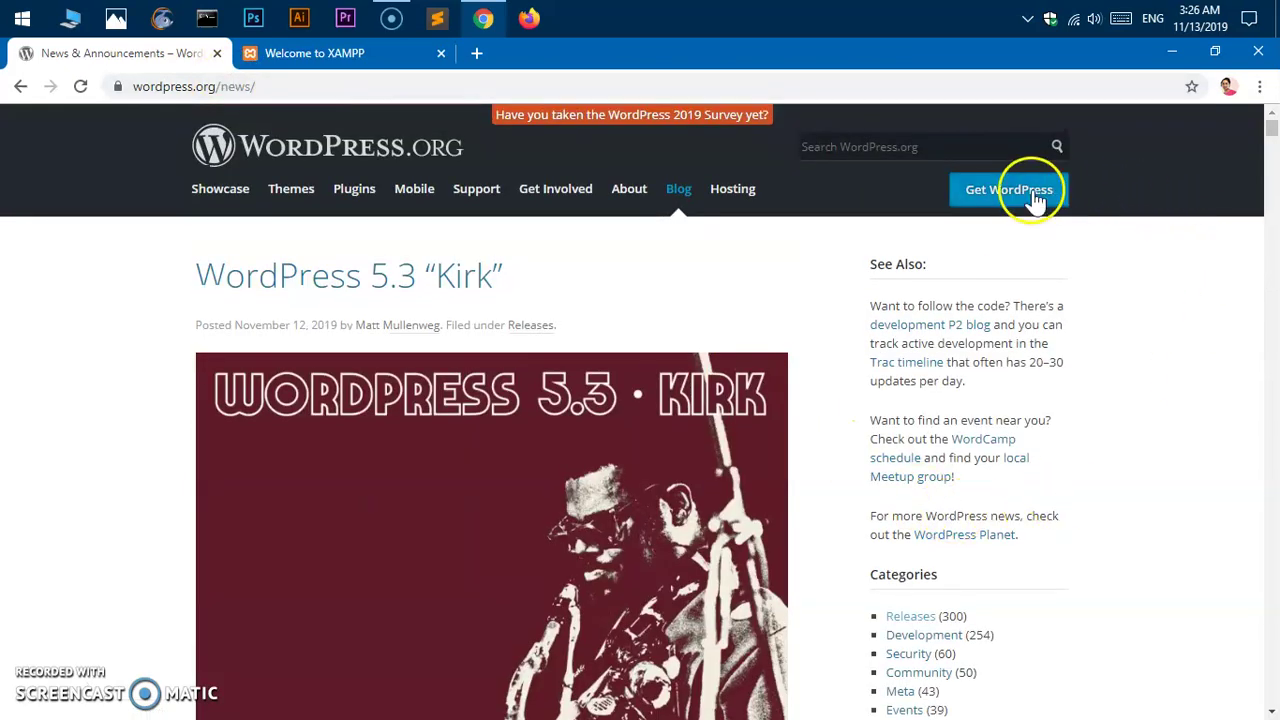
# Step: Go to the WordPress 5.3 download page and cancel saving wordpress-5.3.zip
pyautogui.click(1034, 194)
pyautogui.scroll(-2, 775, 442)
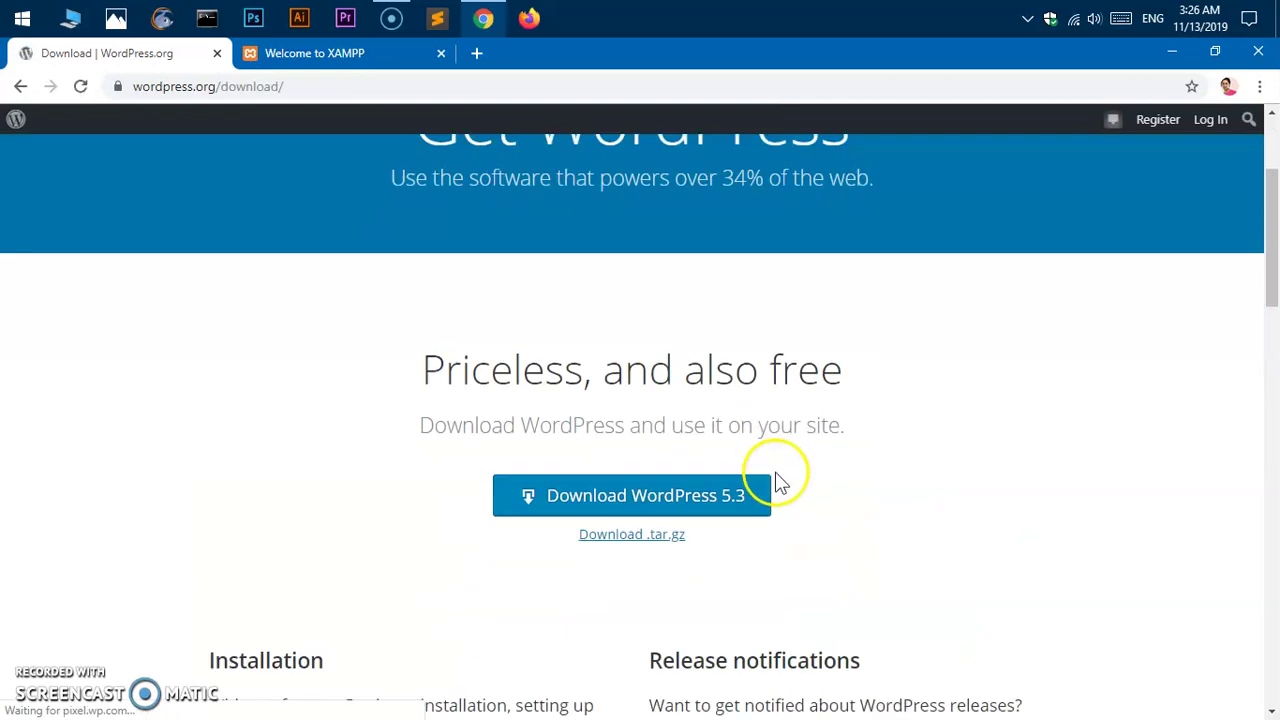
pyautogui.click(543, 508)
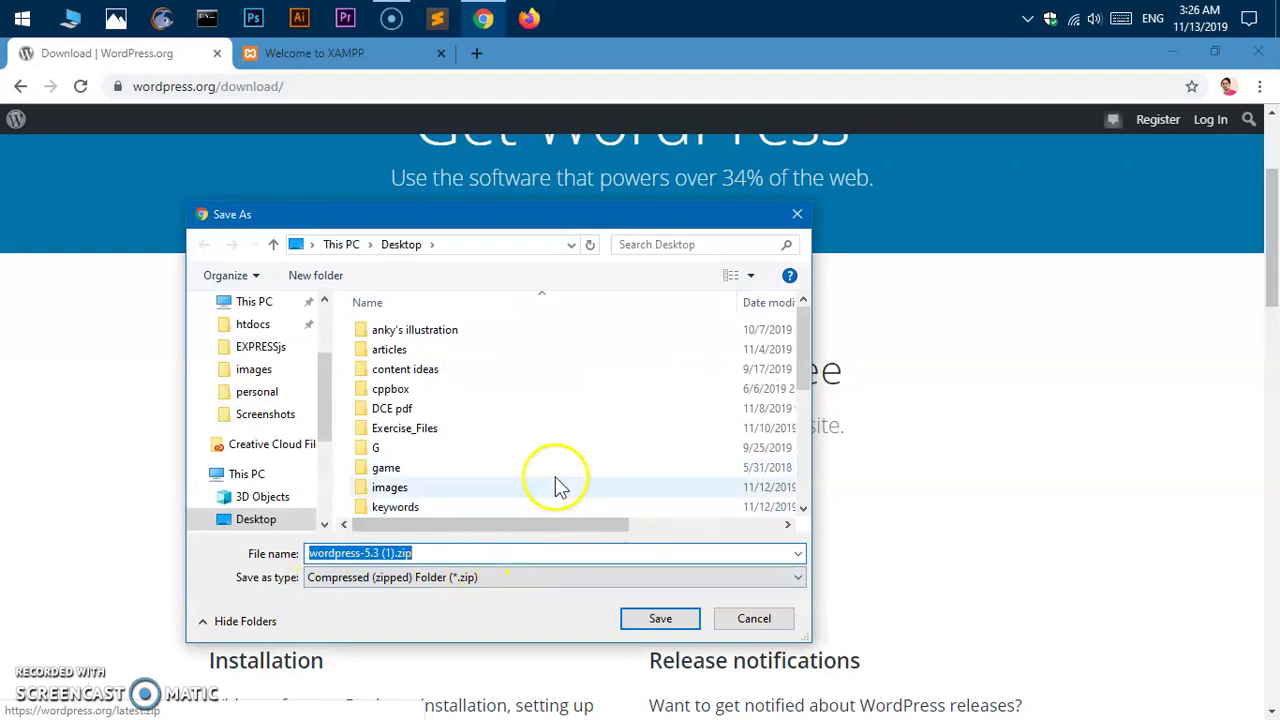
pyautogui.scroll(-5, 549, 489)
pyautogui.click(445, 487)
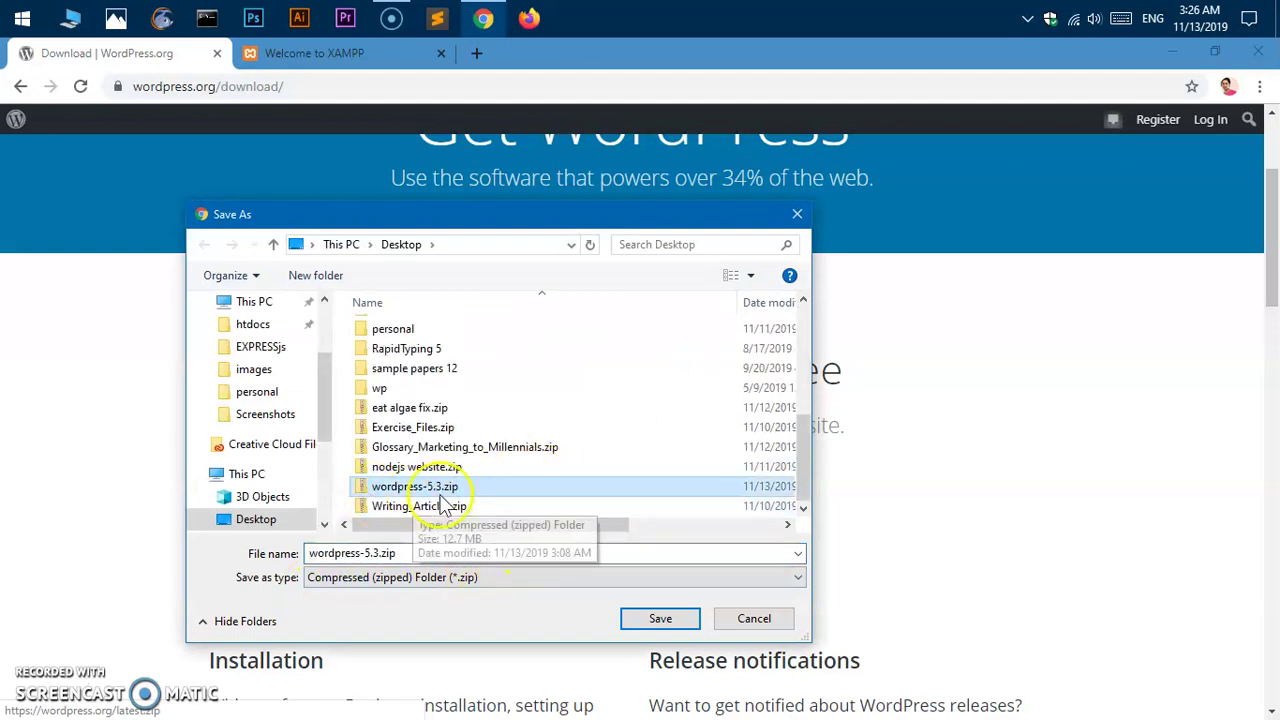
pyautogui.click(745, 615)
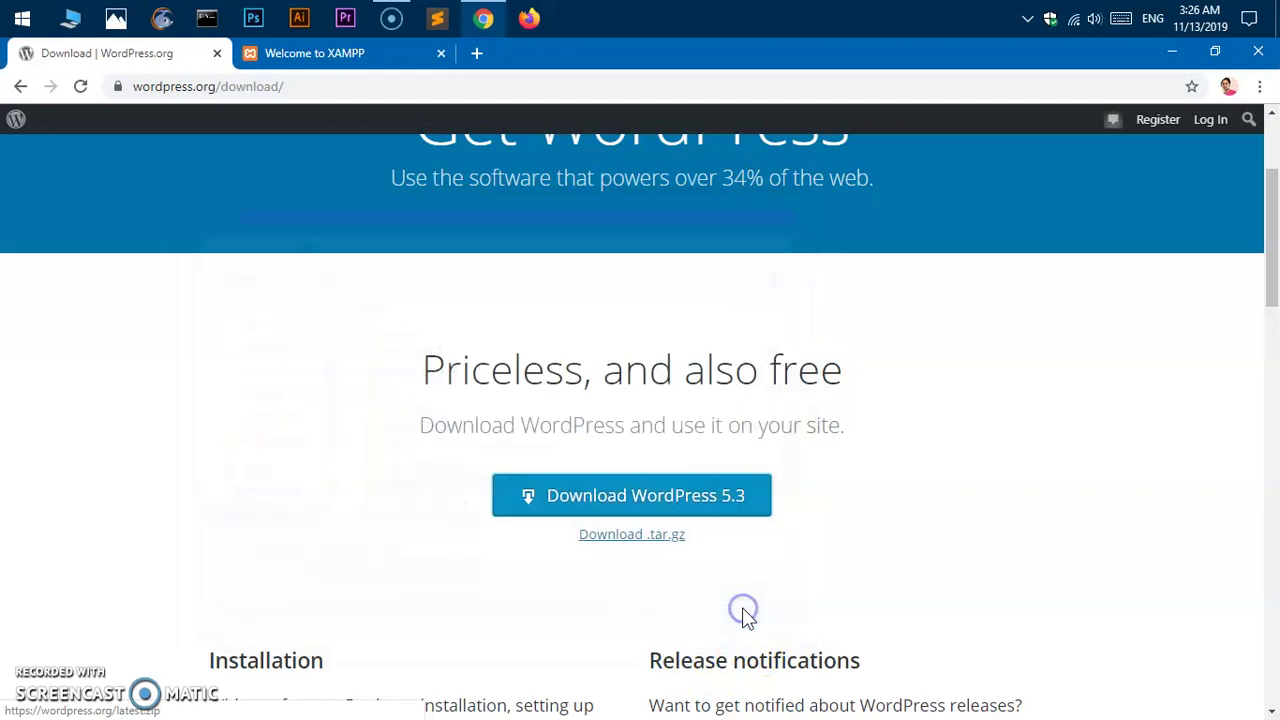
# Step: Confirm Apache and MySQL are running in the XAMPP Control Panel, then close it and the XAMPP dashboard tab
pyautogui.click(306, 58)
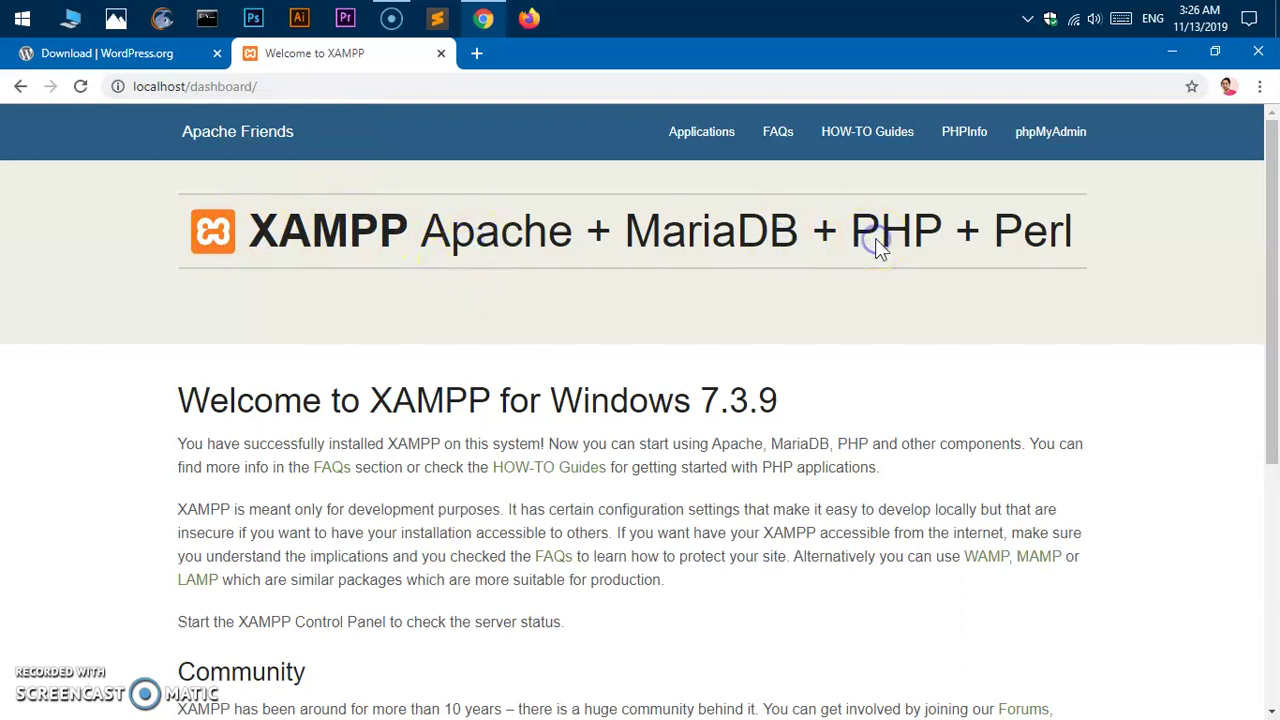
pyautogui.click(1028, 19)
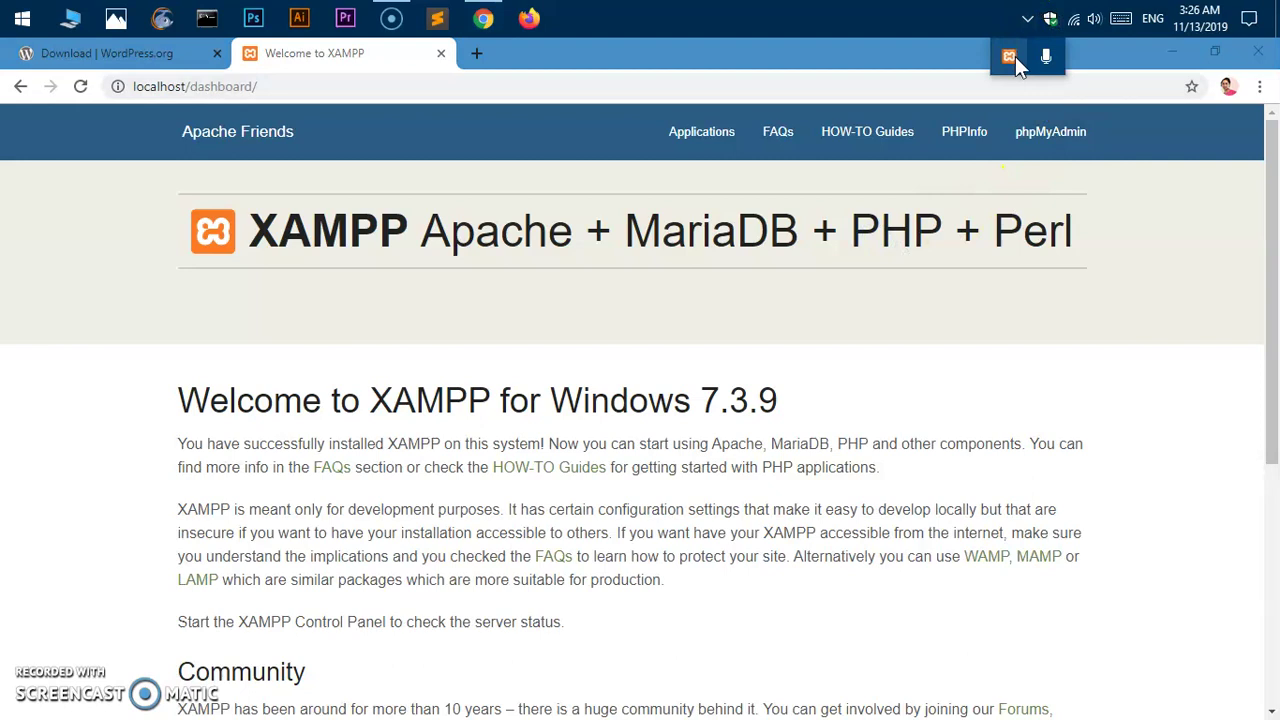
pyautogui.rightClick(1015, 56)
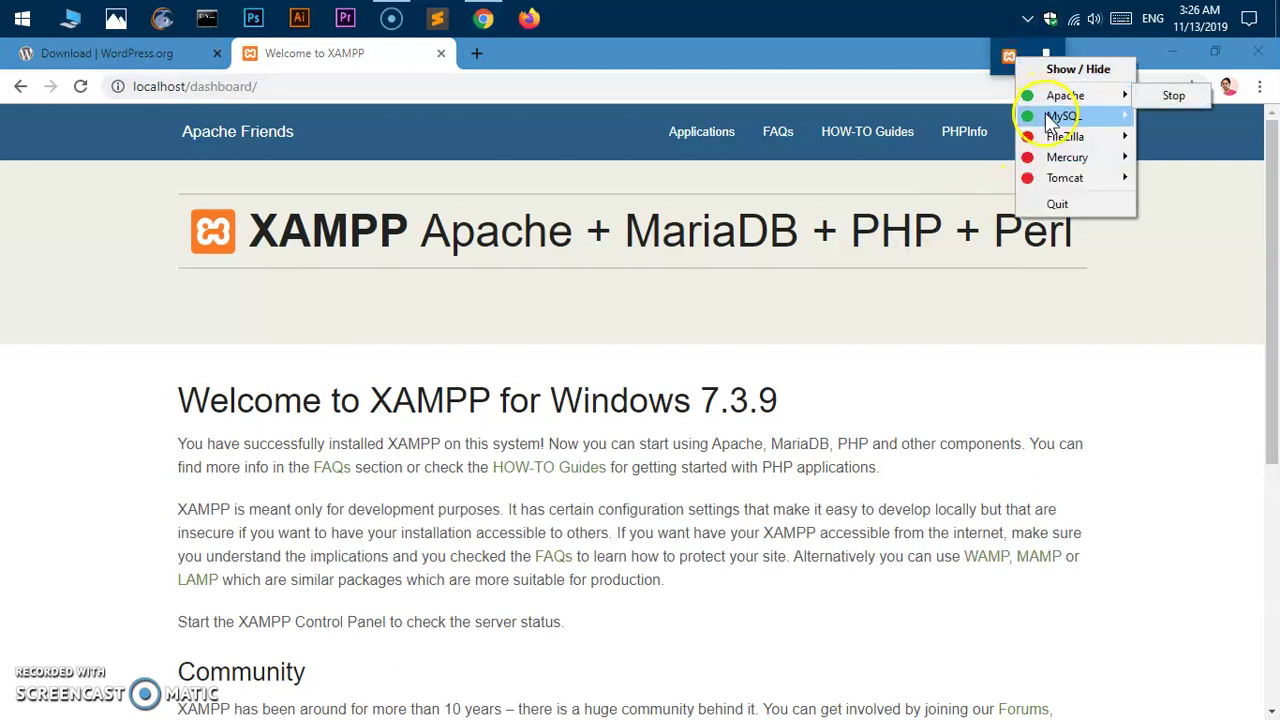
pyautogui.click(1008, 56)
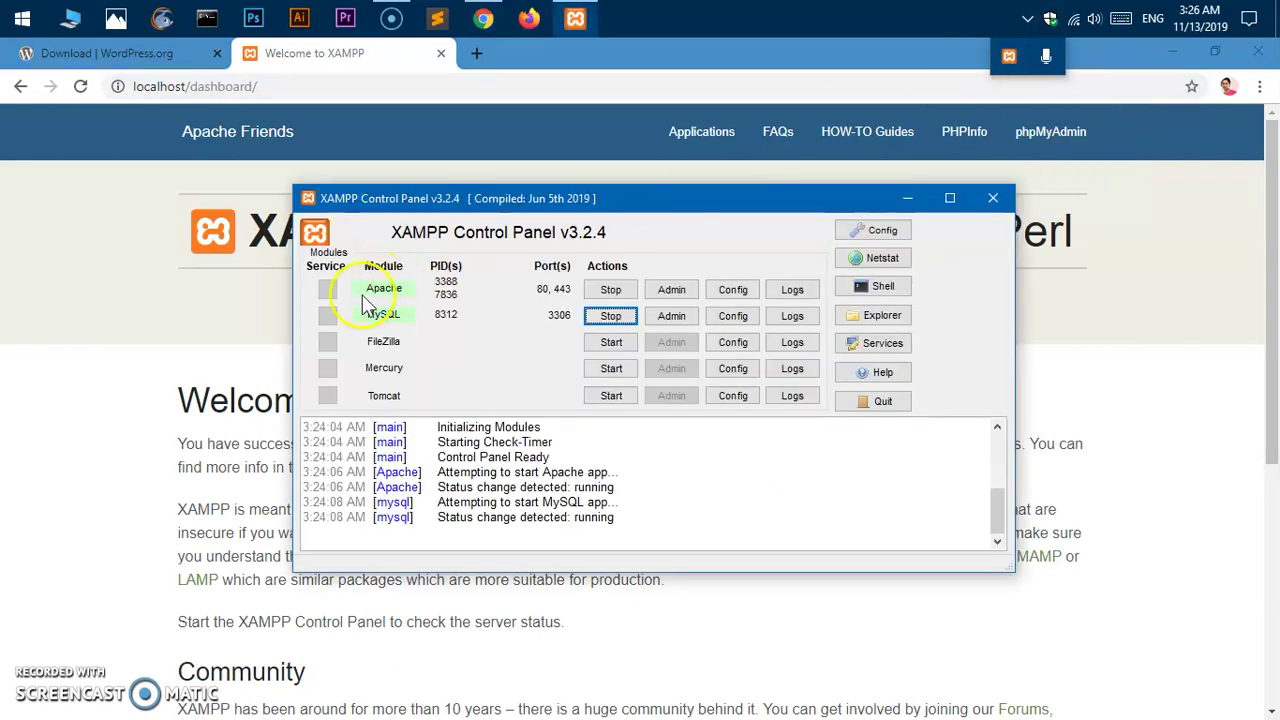
pyautogui.click(1002, 199)
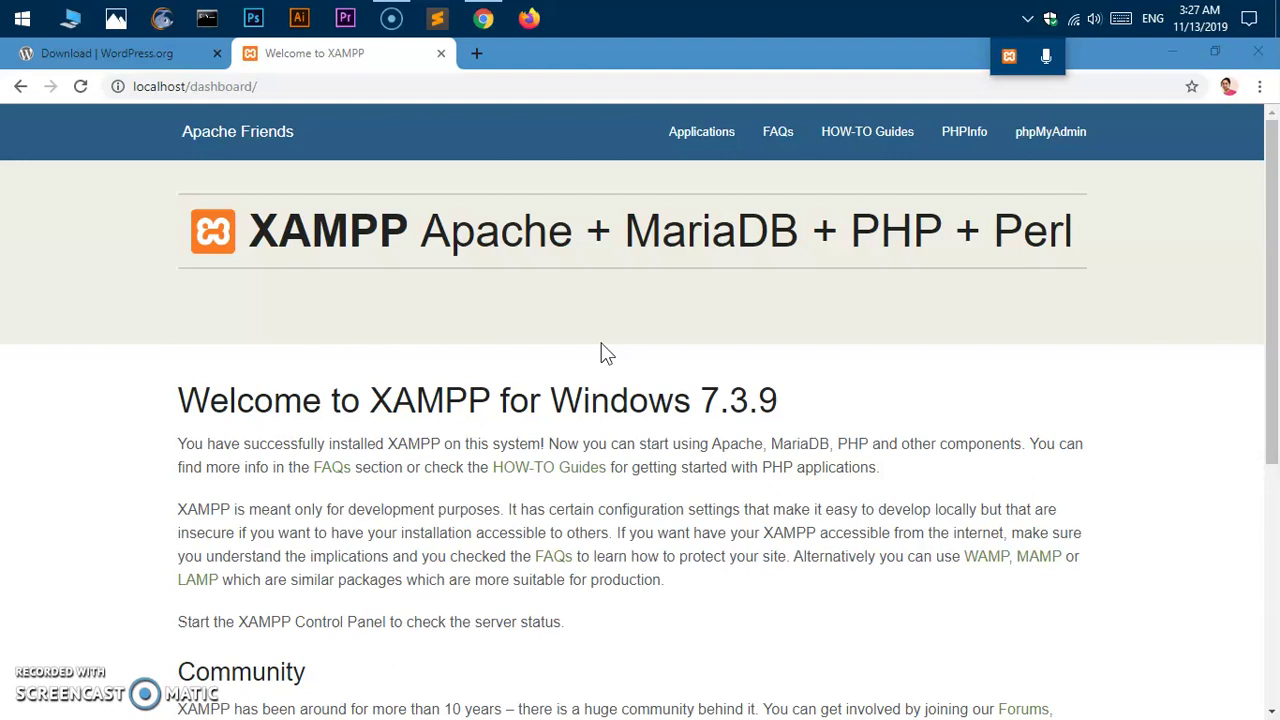
pyautogui.click(440, 52)
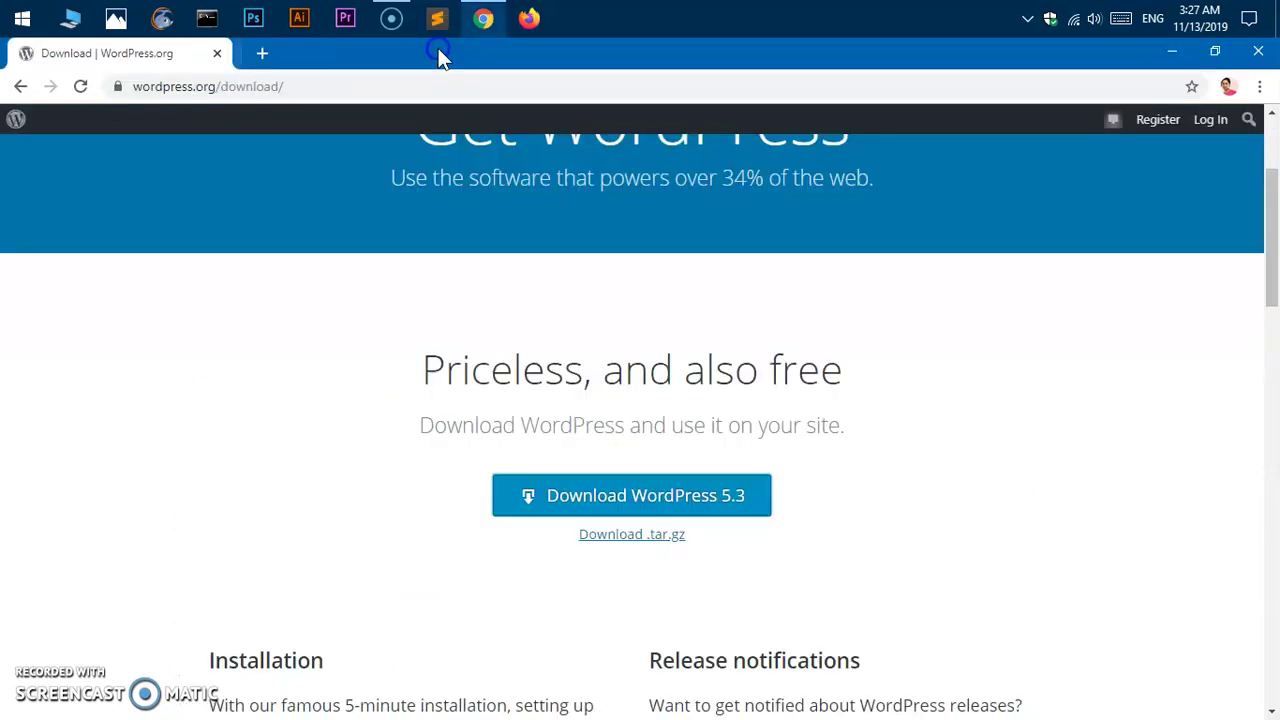
# Step: Extract wordpress-5.3.zip with 7-Zip into a wordpress-5.3 folder and move it near the desktop's top
pyautogui.click(1172, 52)
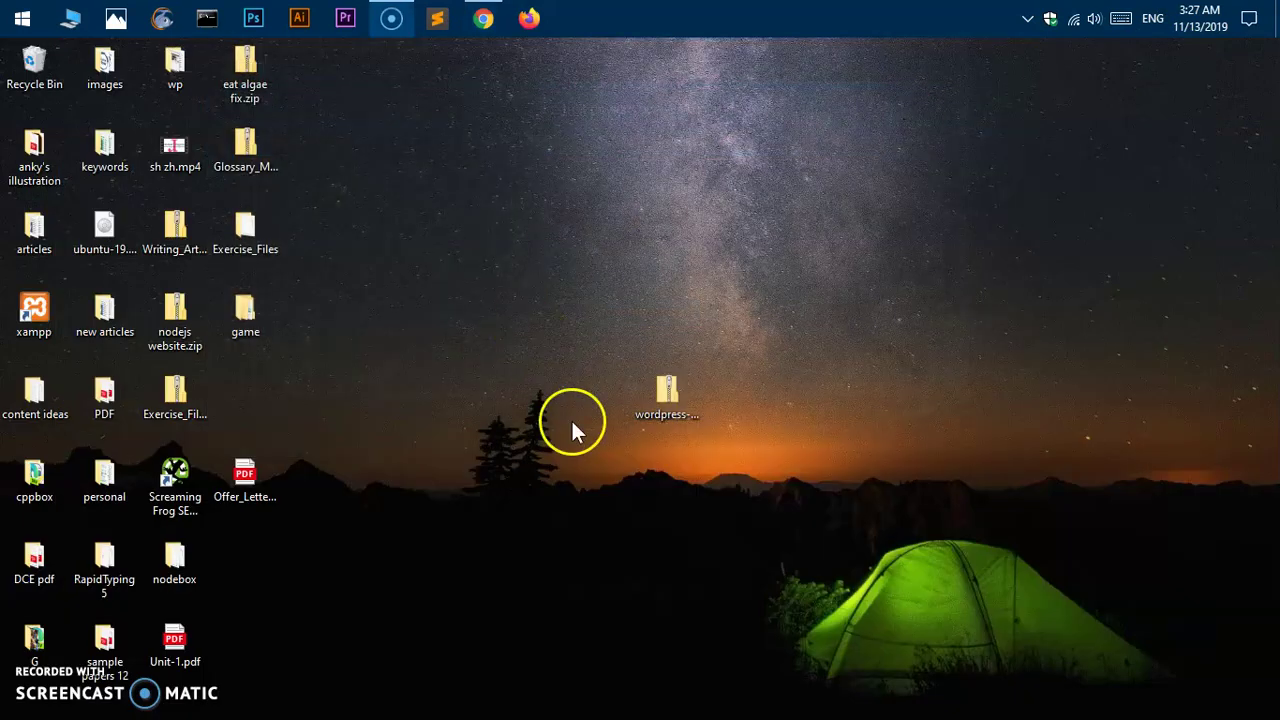
pyautogui.rightClick(650, 407)
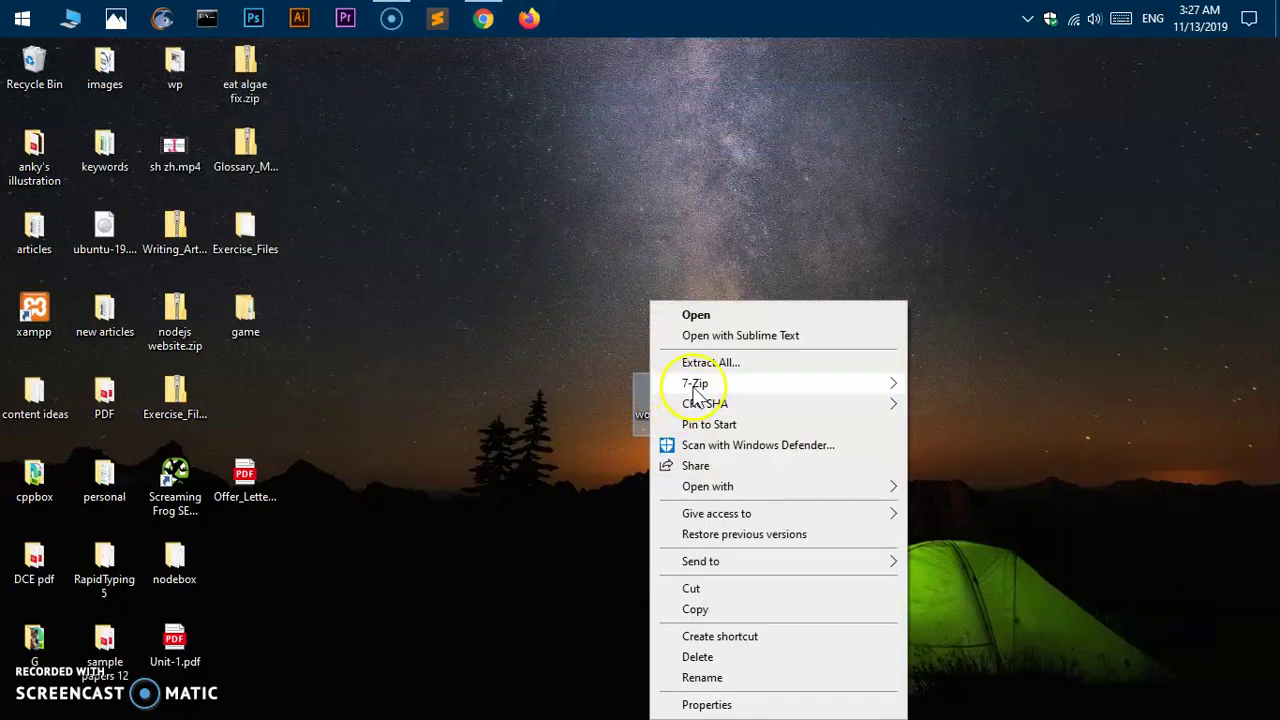
pyautogui.moveTo(880, 383)
pyautogui.click(978, 470)
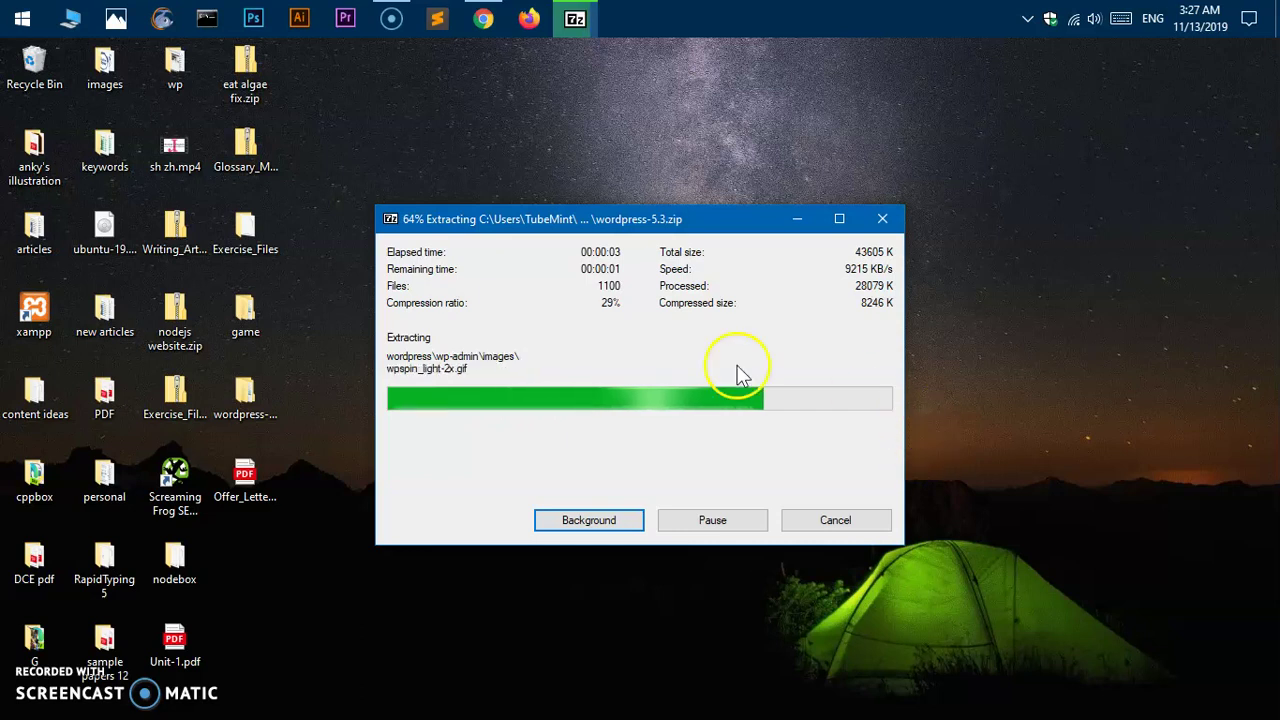
pyautogui.moveTo(242, 409); pyautogui.dragTo(514, 150)
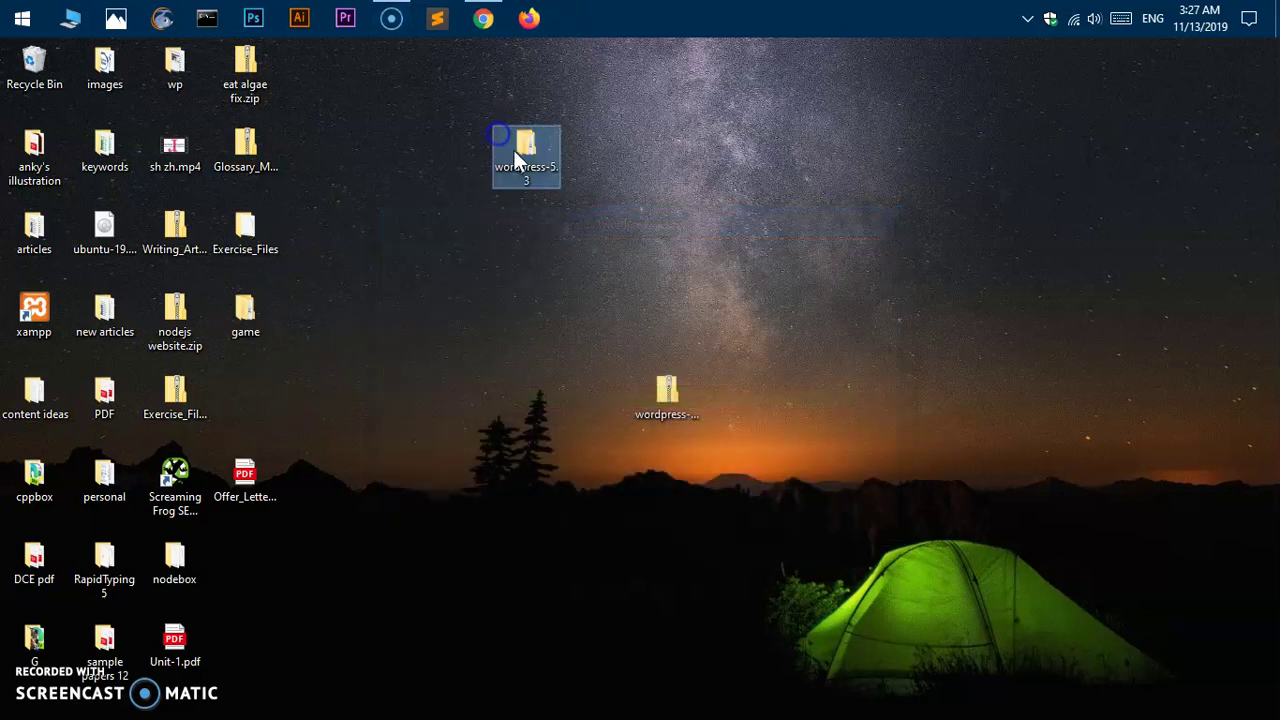
# Step: Open the C:\xampp\htdocs folder in File Explorer
pyautogui.click(72, 22)
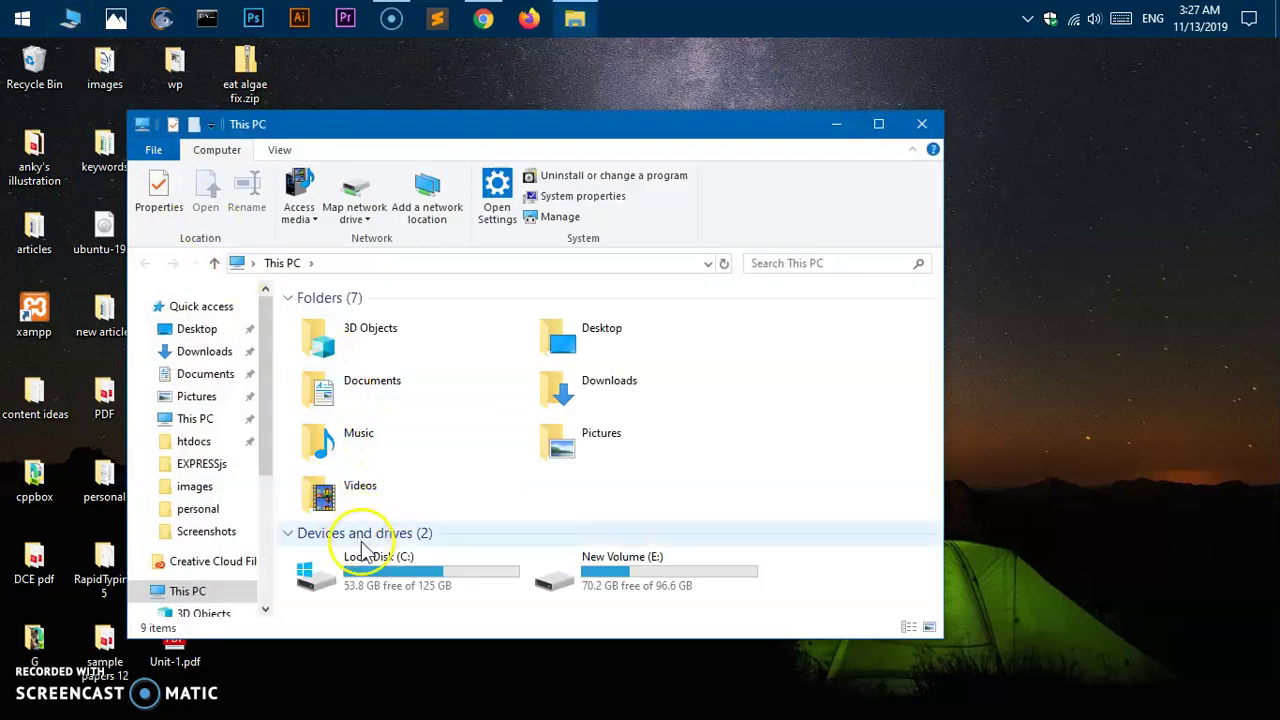
pyautogui.doubleClick(380, 565)
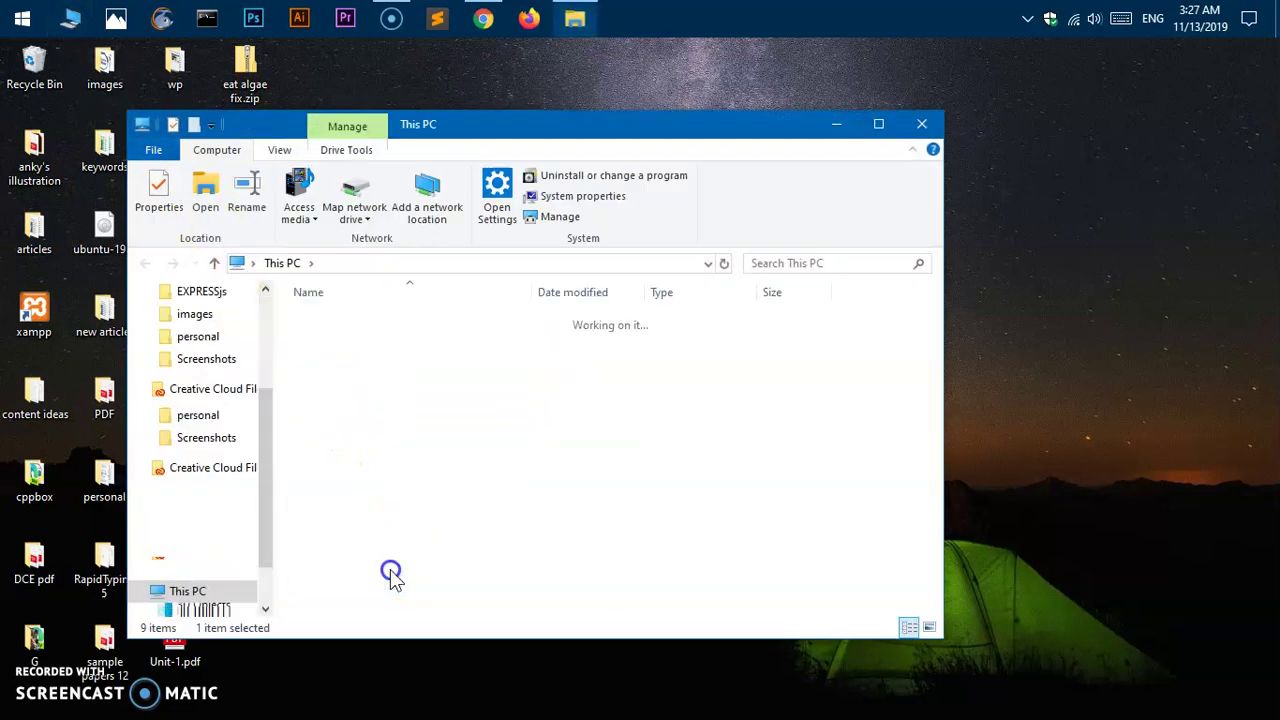
pyautogui.doubleClick(354, 596)
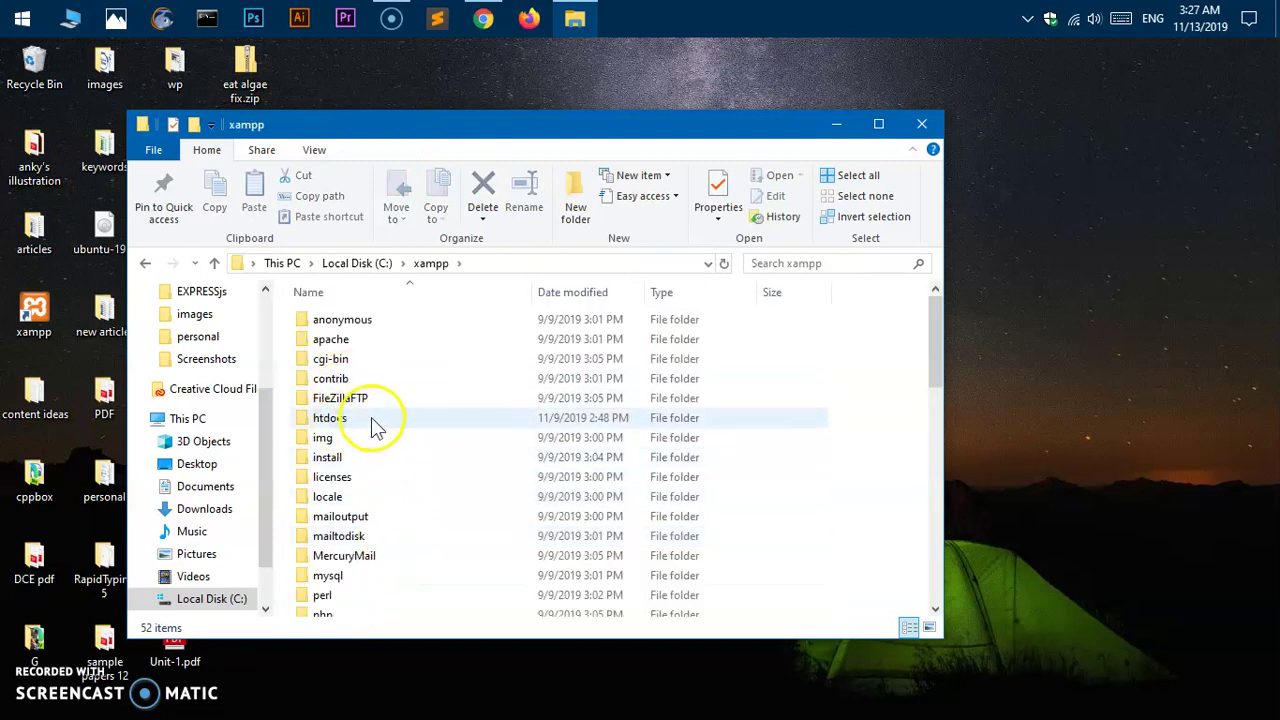
pyautogui.doubleClick(371, 418)
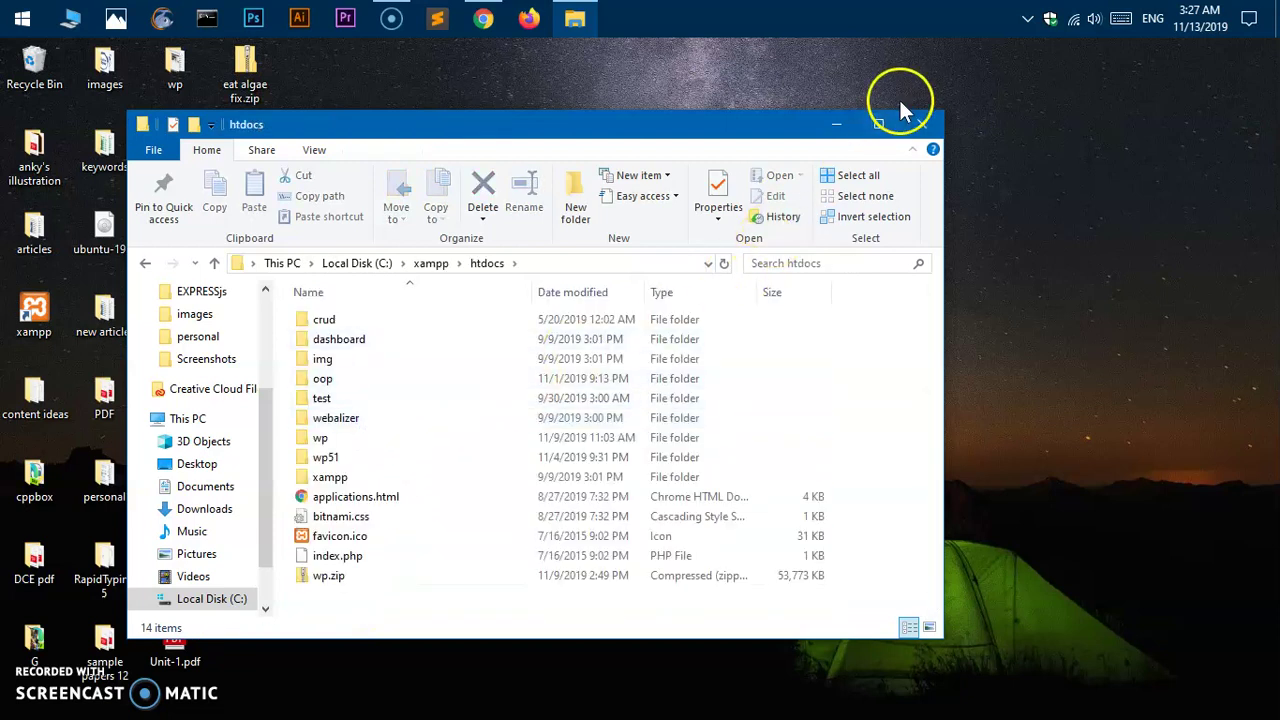
# Step: Open the wordpress-5.3 desktop folder and snap it right, with htdocs on the left half
pyautogui.moveTo(730, 133); pyautogui.dragTo(1, 200)
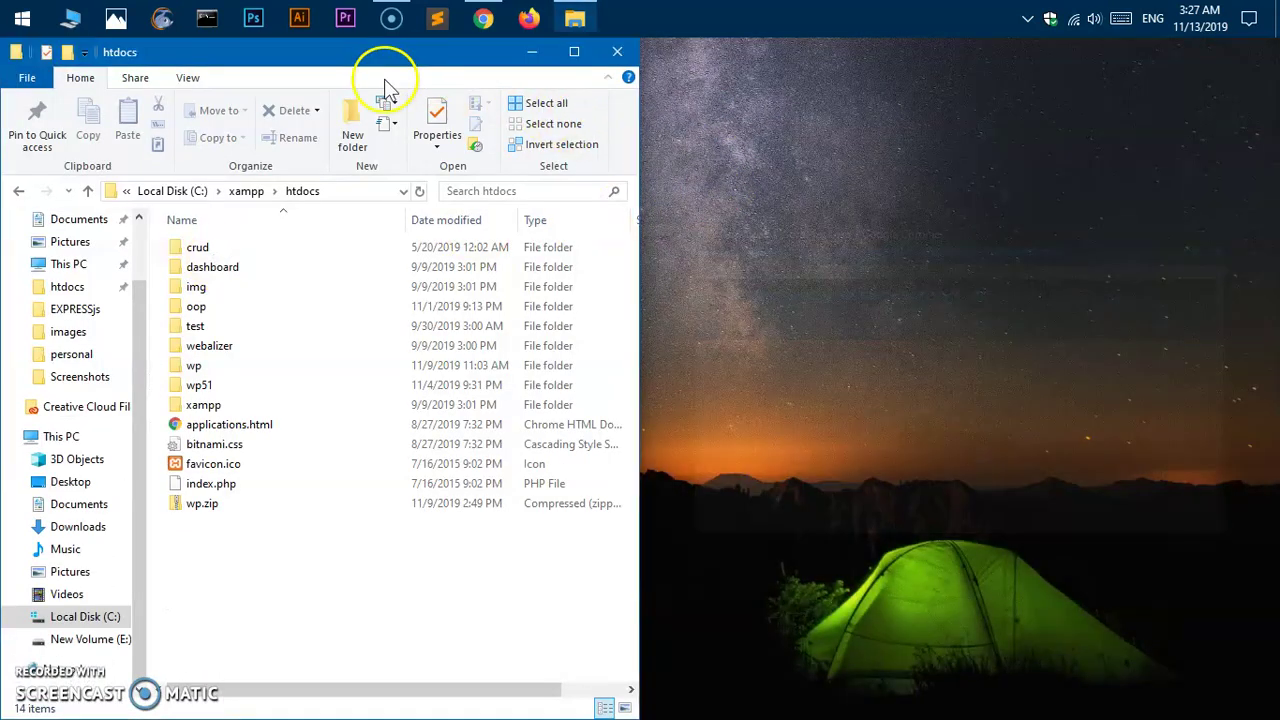
pyautogui.click(420, 66)
pyautogui.moveTo(329, 62); pyautogui.dragTo(200, 71)
pyautogui.moveTo(545, 165); pyautogui.dragTo(950, 270)
pyautogui.doubleClick(950, 240)
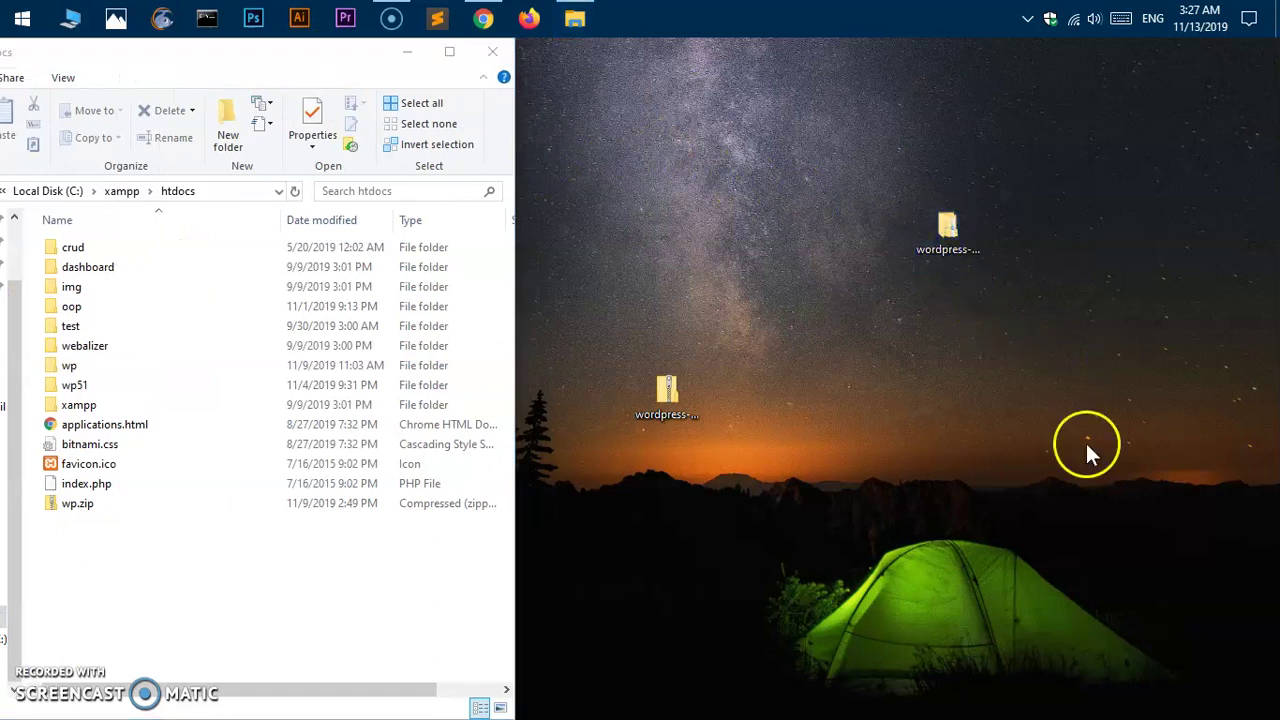
pyautogui.press('super+Right')
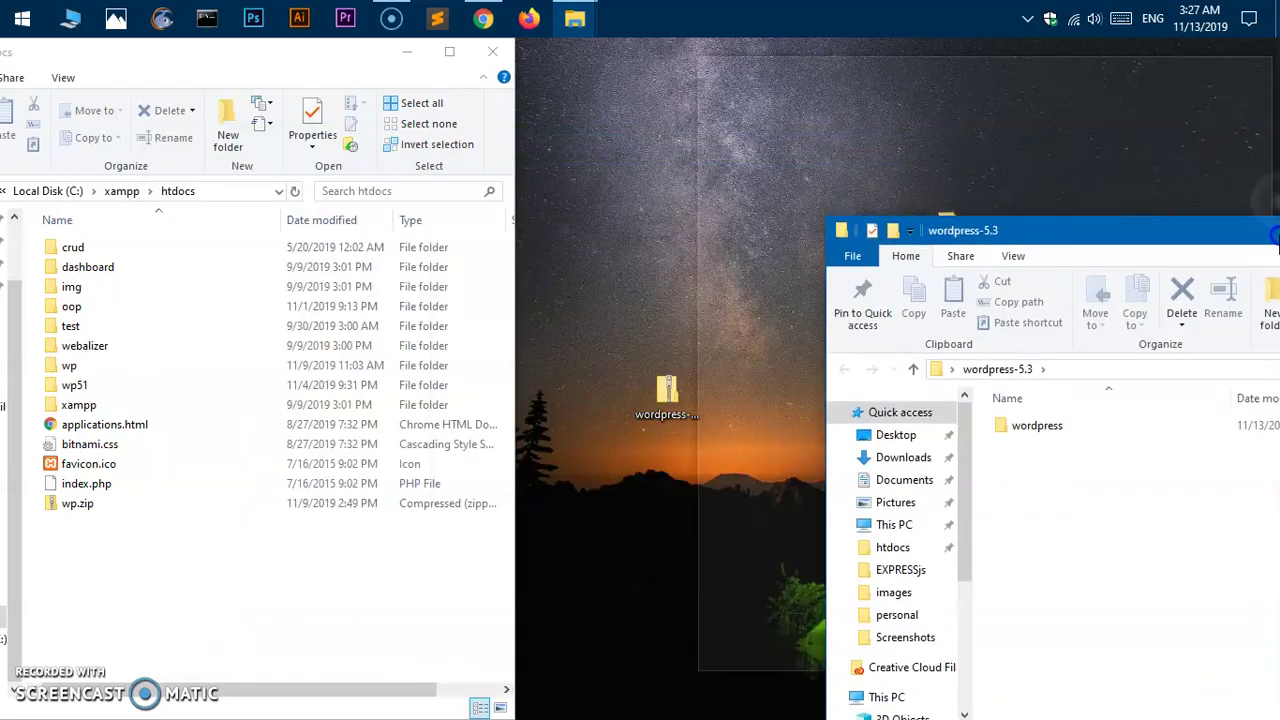
pyautogui.click(294, 251)
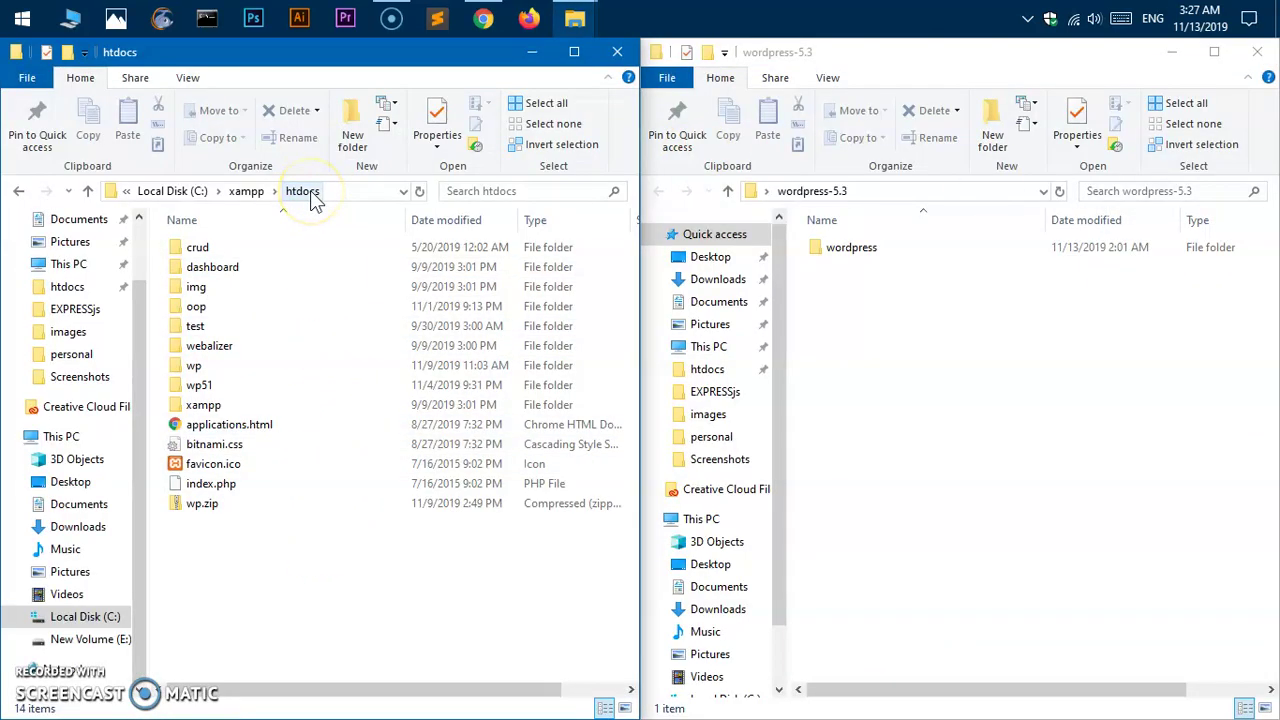
# Step: Create a wp53 folder in htdocs and move all 19 WordPress files into it
pyautogui.doubleClick(849, 247)
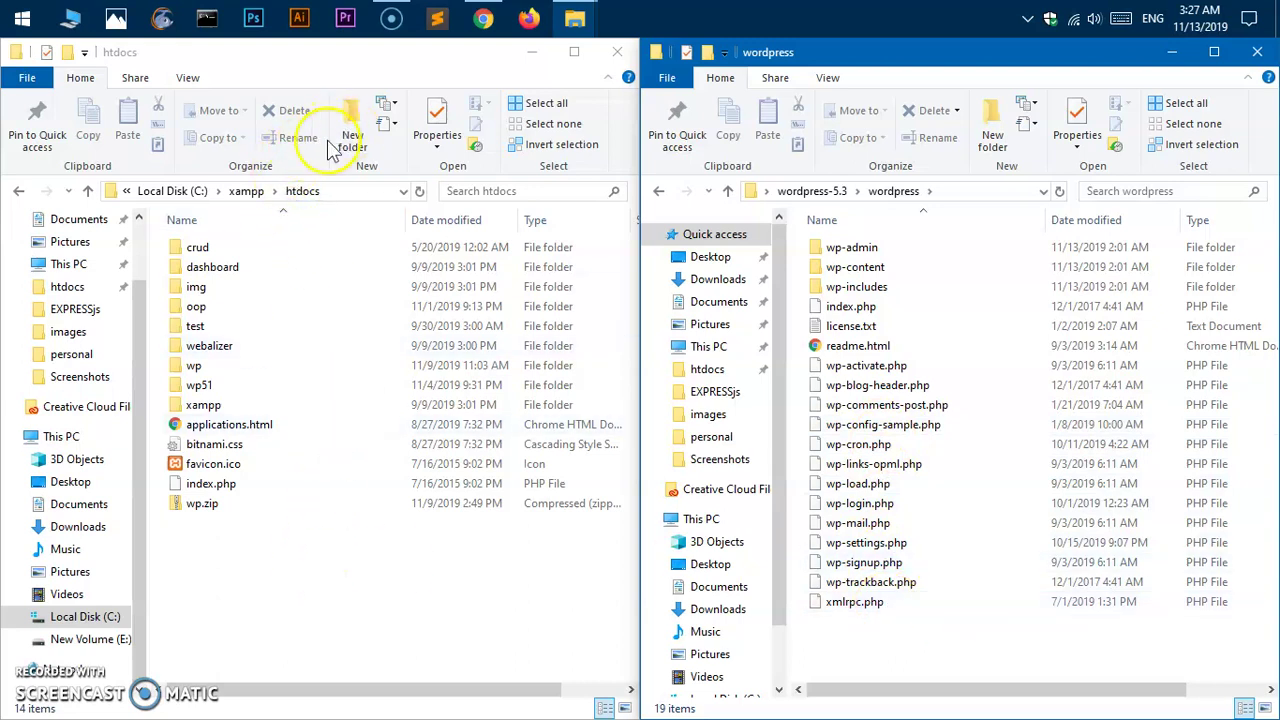
pyautogui.click(277, 560)
pyautogui.click(354, 143)
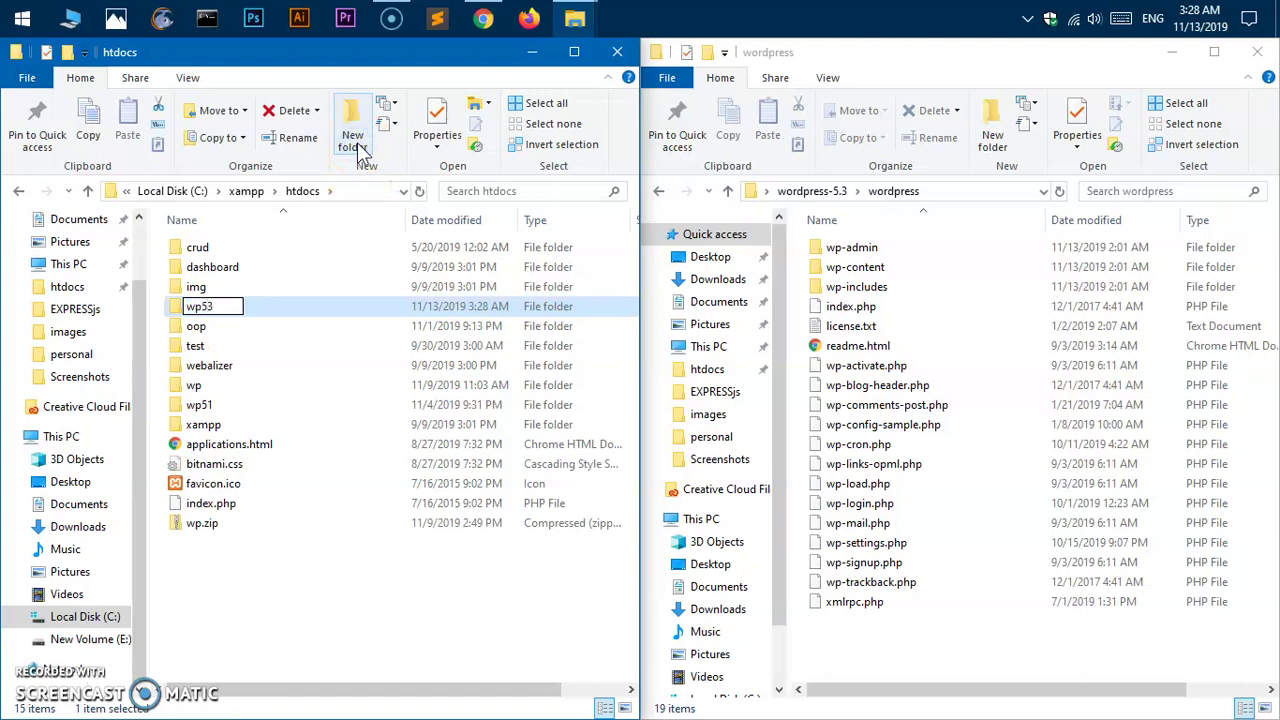
pyautogui.press('Return')
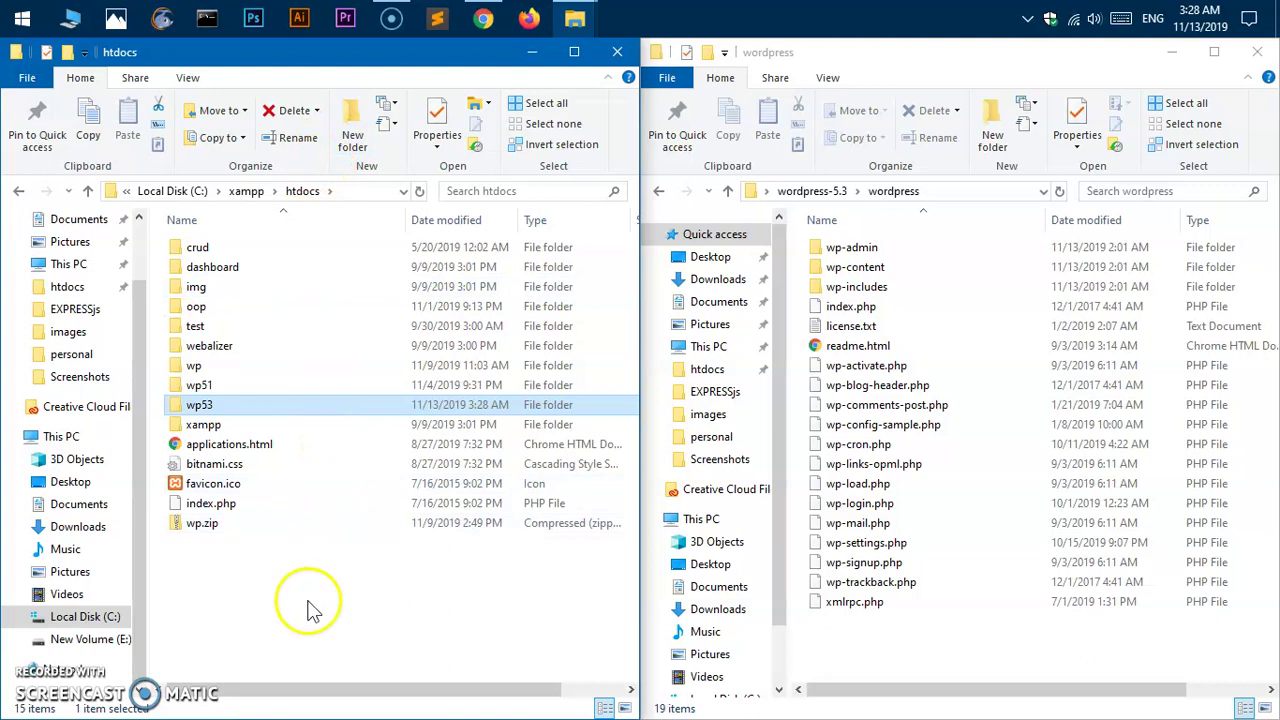
pyautogui.doubleClick(305, 410)
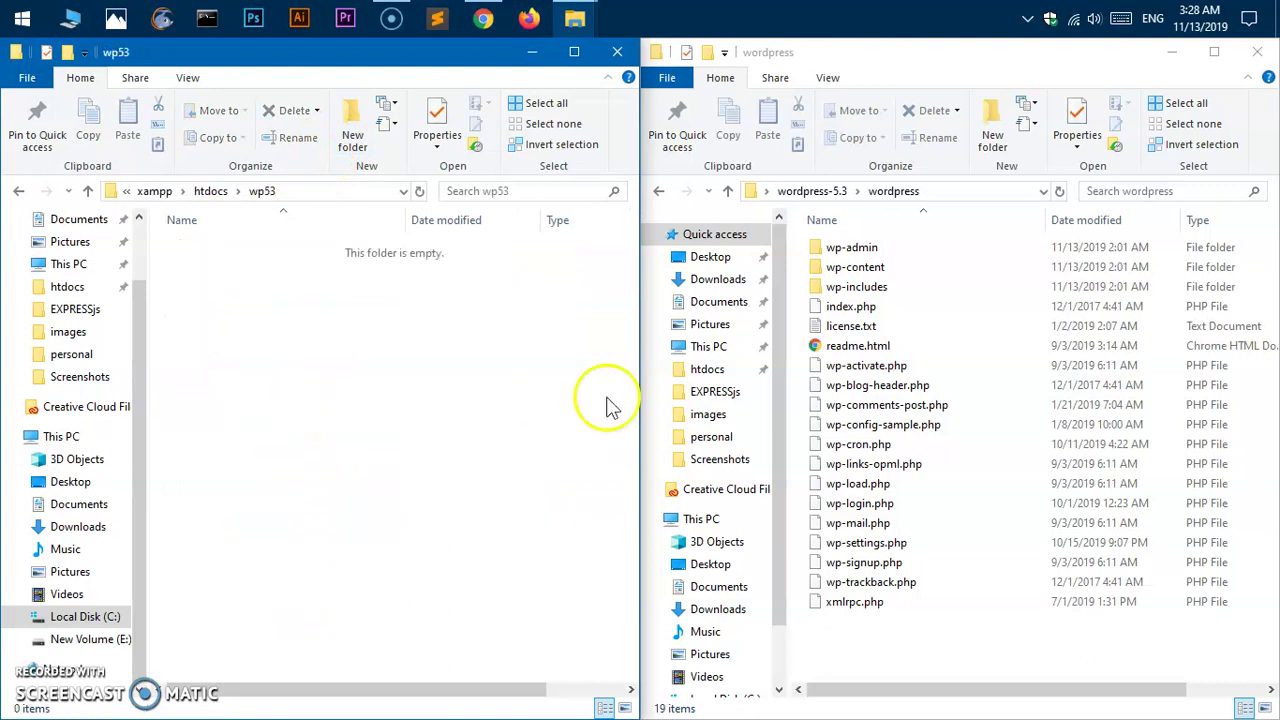
pyautogui.moveTo(900, 655); pyautogui.dragTo(325, 441)
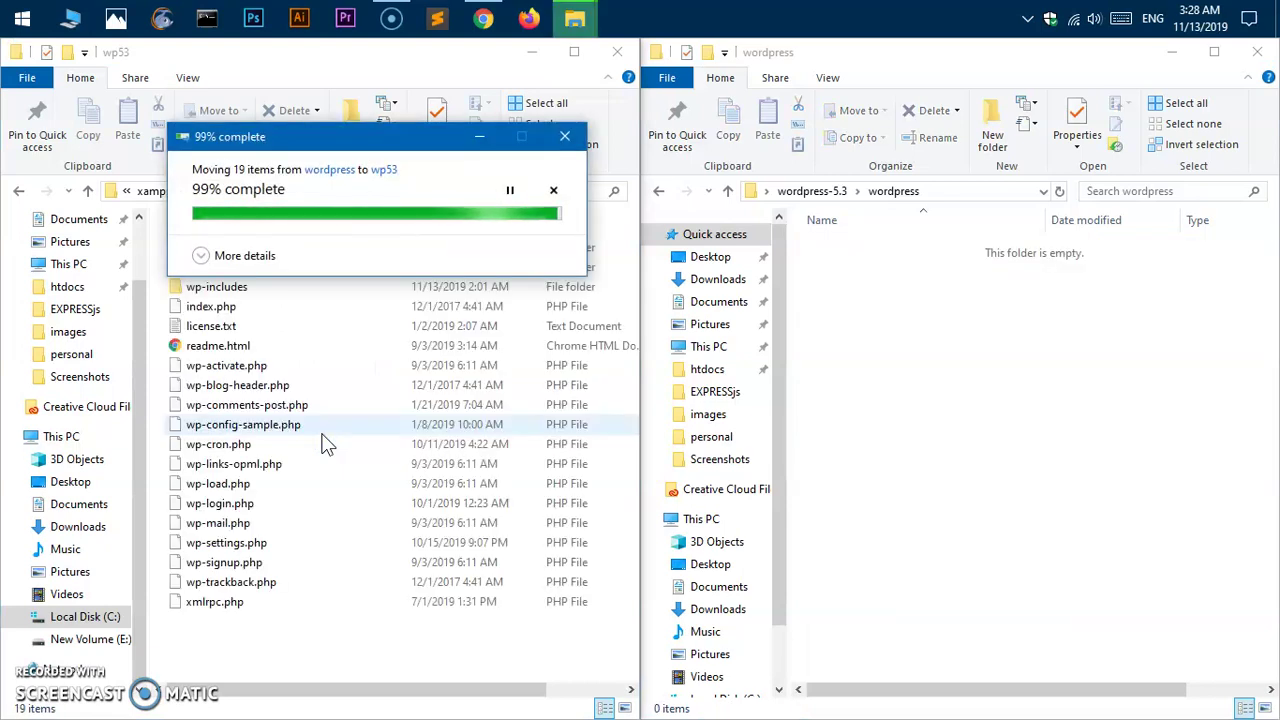
pyautogui.moveTo(275, 330); pyautogui.dragTo(275, 330)
pyautogui.click(290, 658)
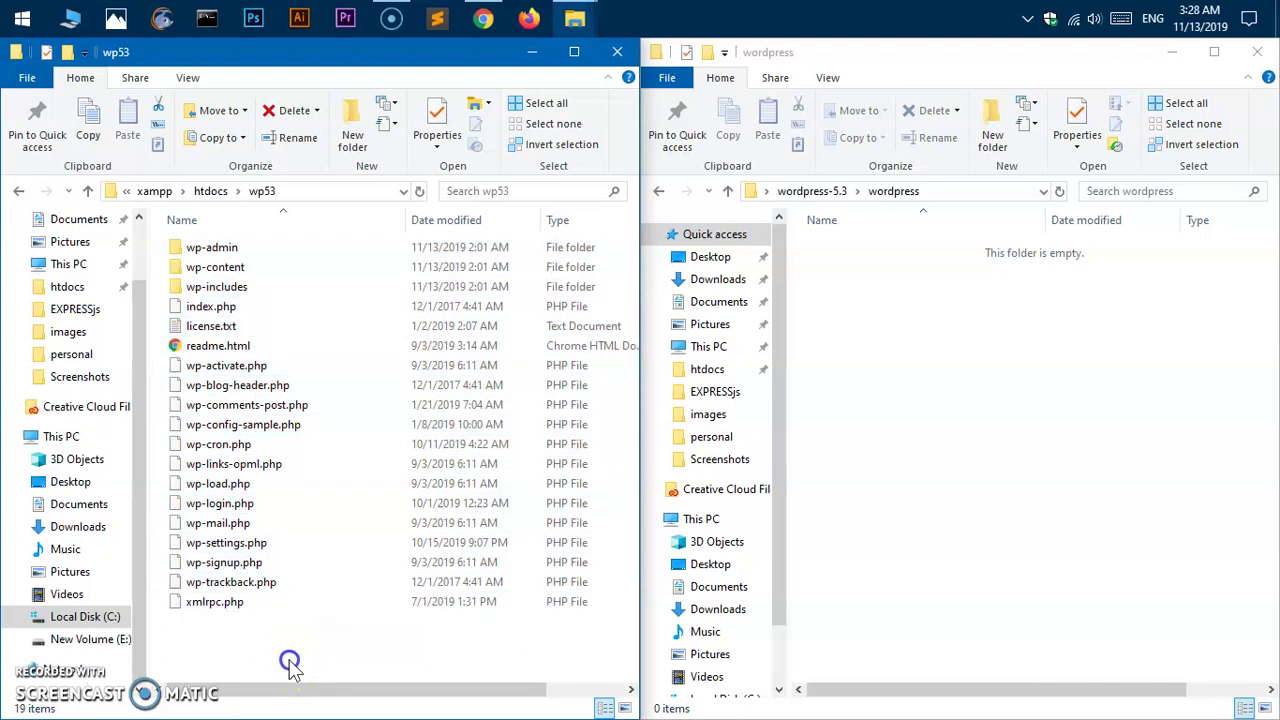
# Step: Close the folder windows and permanently delete the extracted folder and zip from the desktop
pyautogui.click(1258, 54)
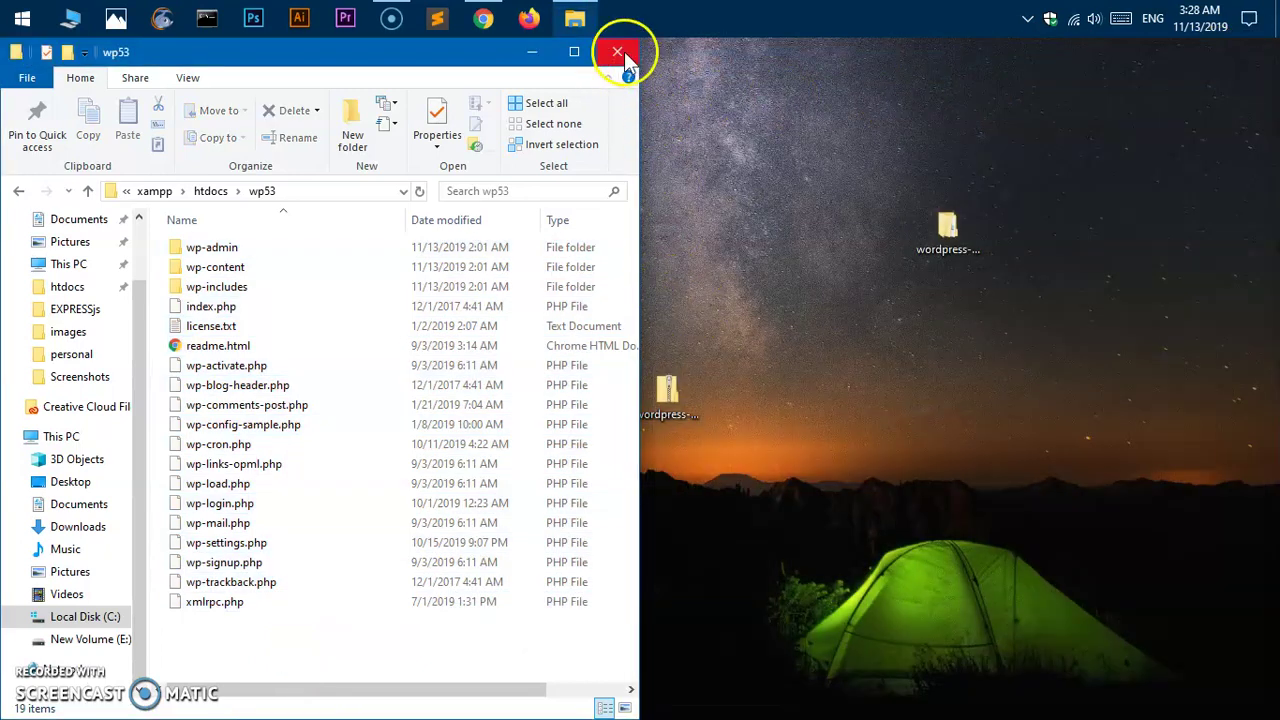
pyautogui.click(532, 51)
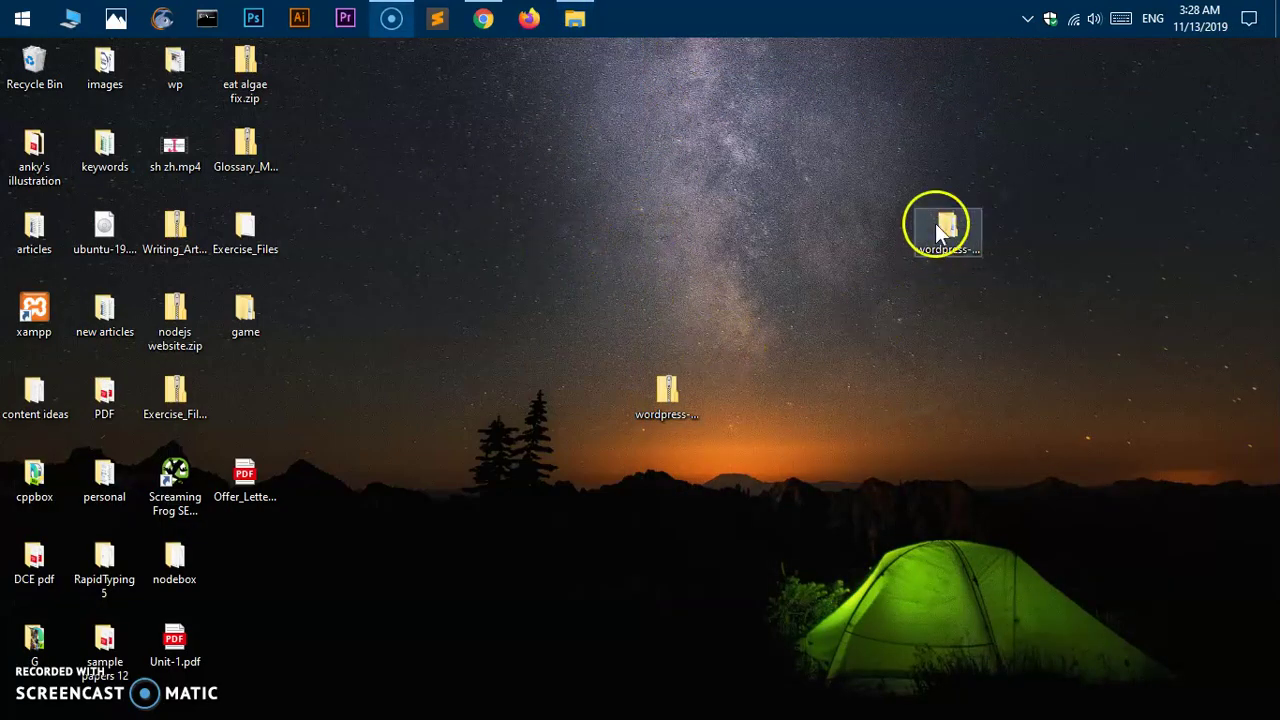
pyautogui.moveTo(957, 157); pyautogui.dragTo(568, 462)
pyautogui.hotkey('shift', 'Delete')
pyautogui.click(711, 400)
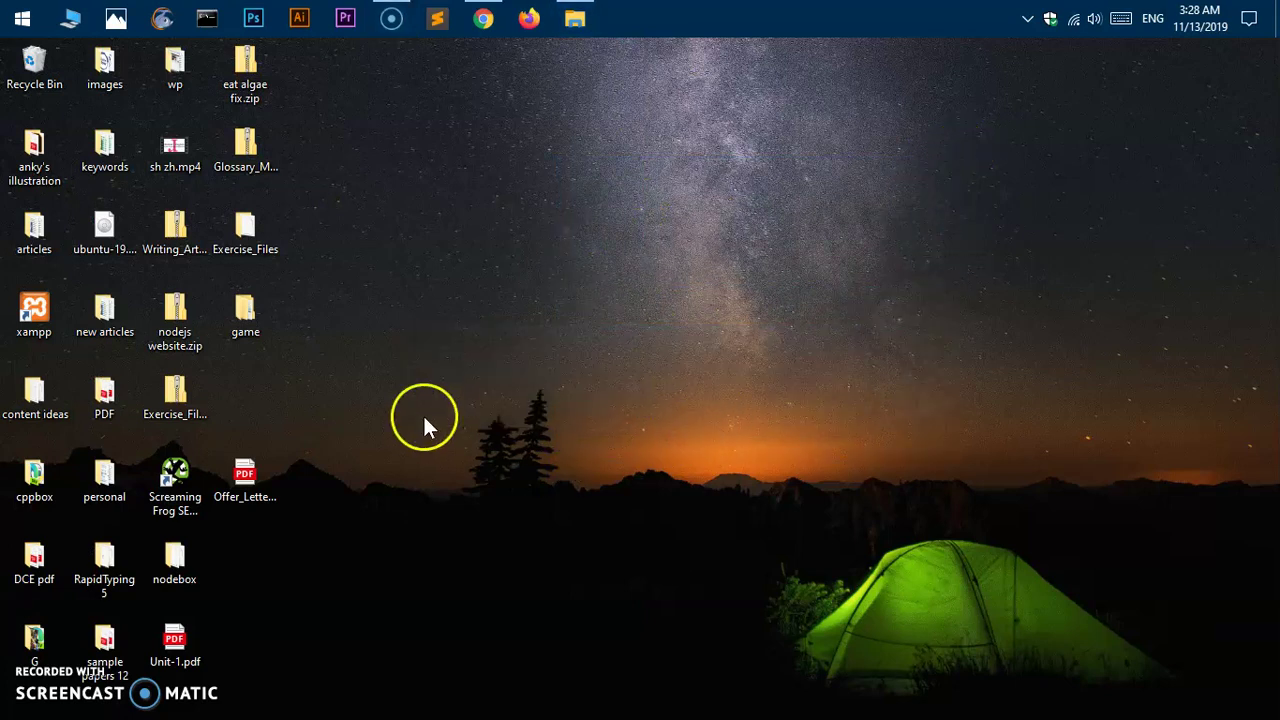
# Step: Load localhost/wp53 in a new Chrome tab
pyautogui.click(503, 30)
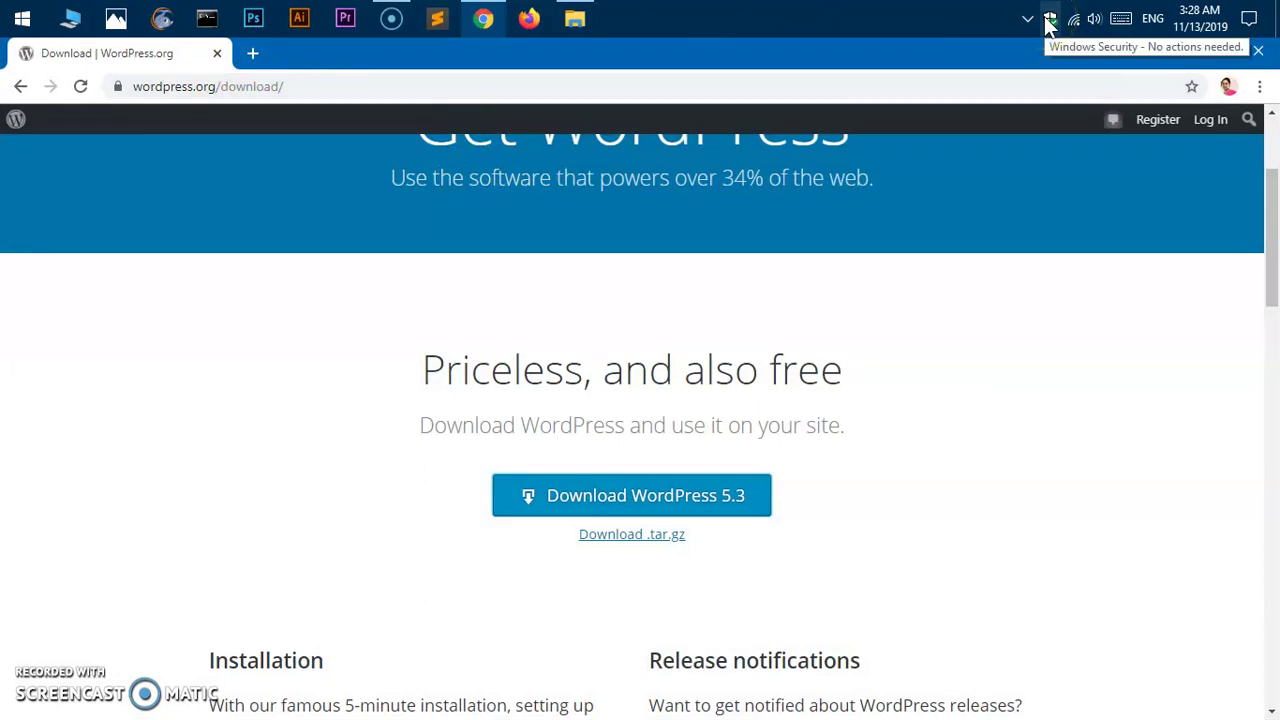
pyautogui.click(252, 53)
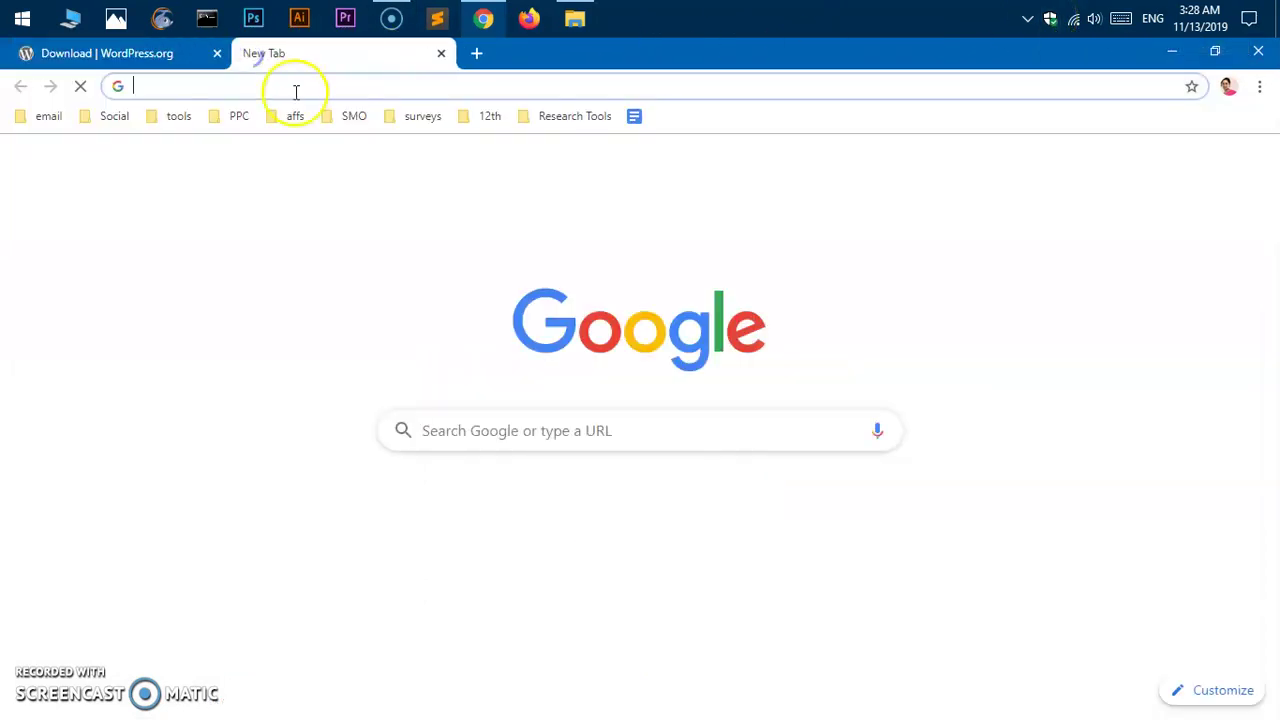
pyautogui.write('localhost:3000')
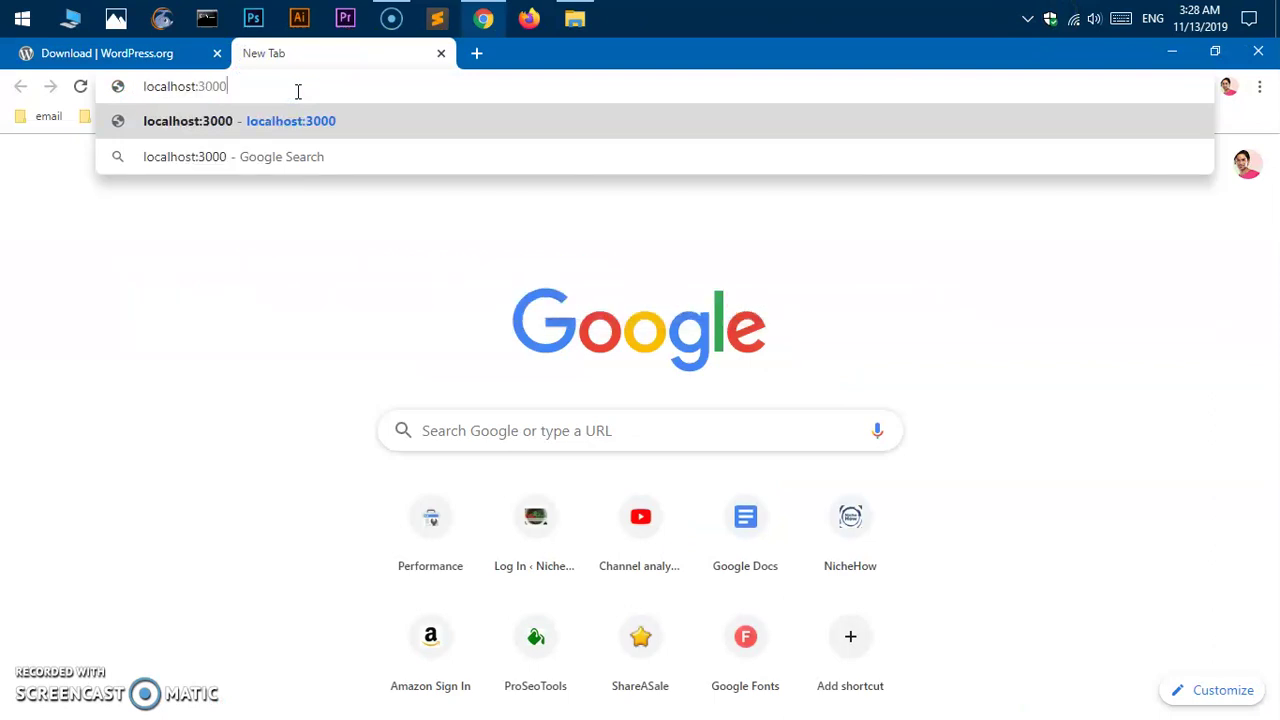
pyautogui.press('BackSpace')
pyautogui.press('BackSpace')
pyautogui.press('BackSpace')
pyautogui.press('BackSpace')
pyautogui.press('BackSpace')
pyautogui.write('/')
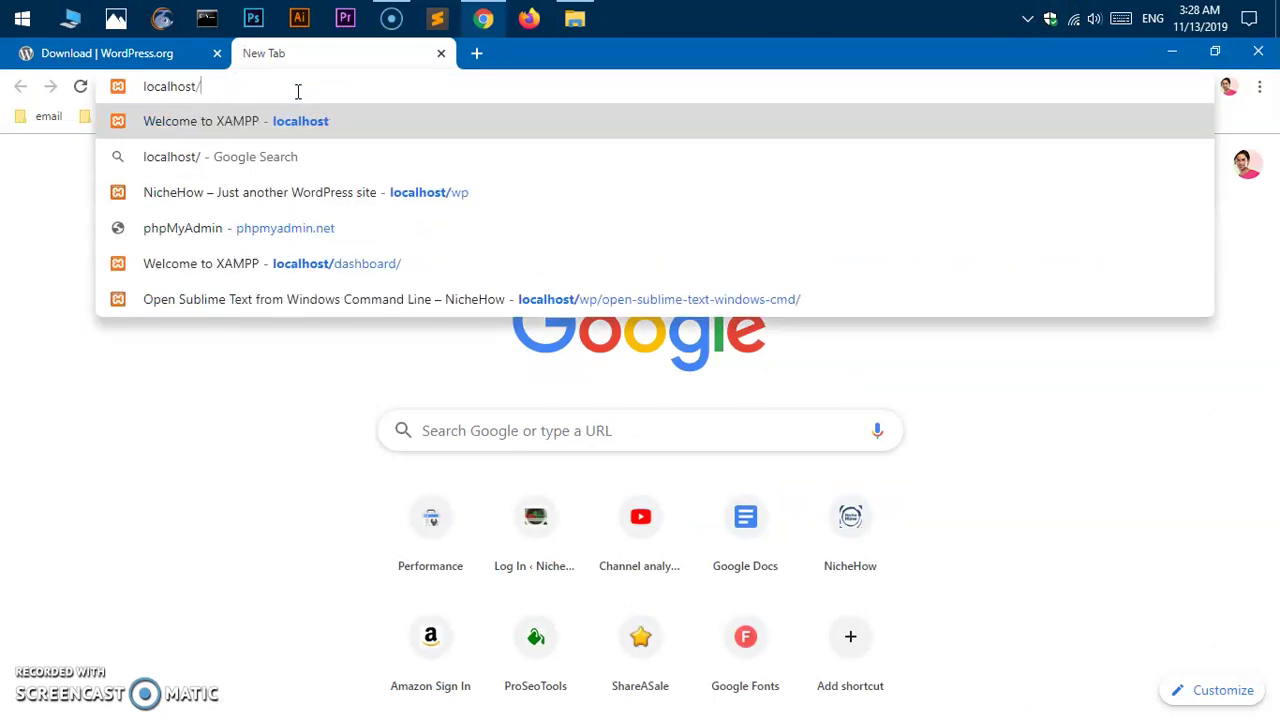
pyautogui.write('wp52')
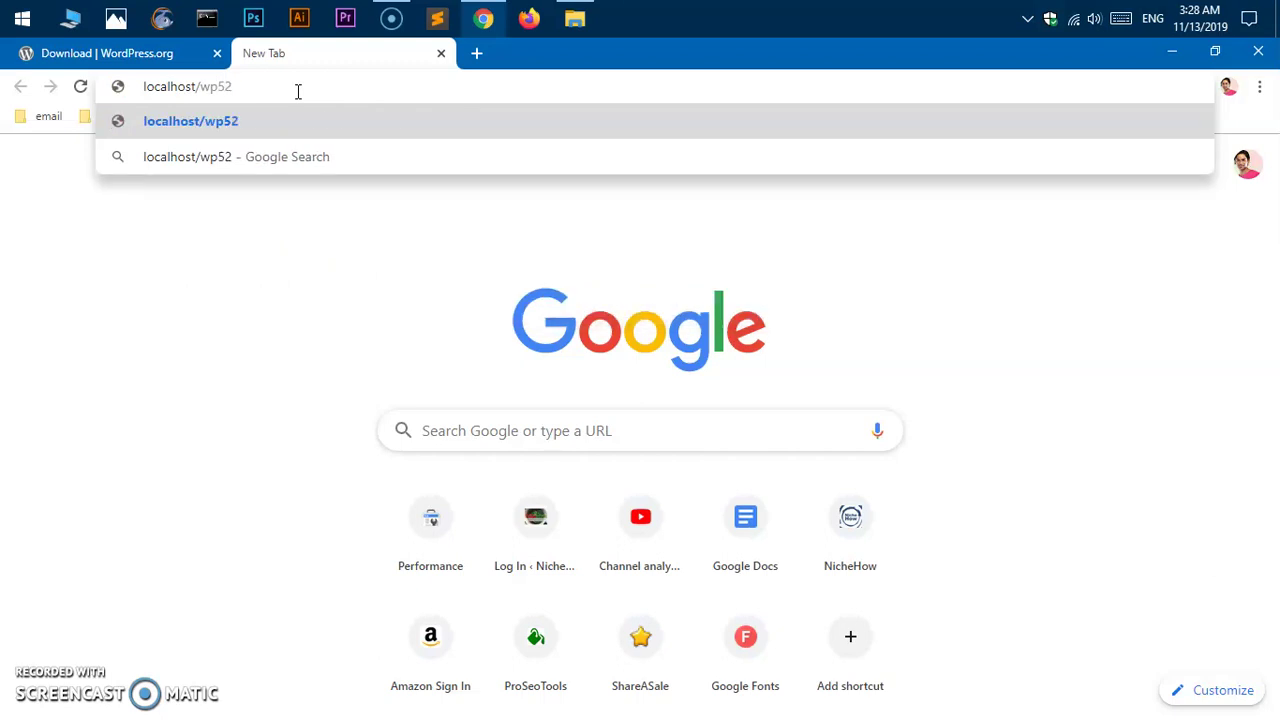
pyautogui.press('BackSpace')
pyautogui.write('3')
pyautogui.press('Return')
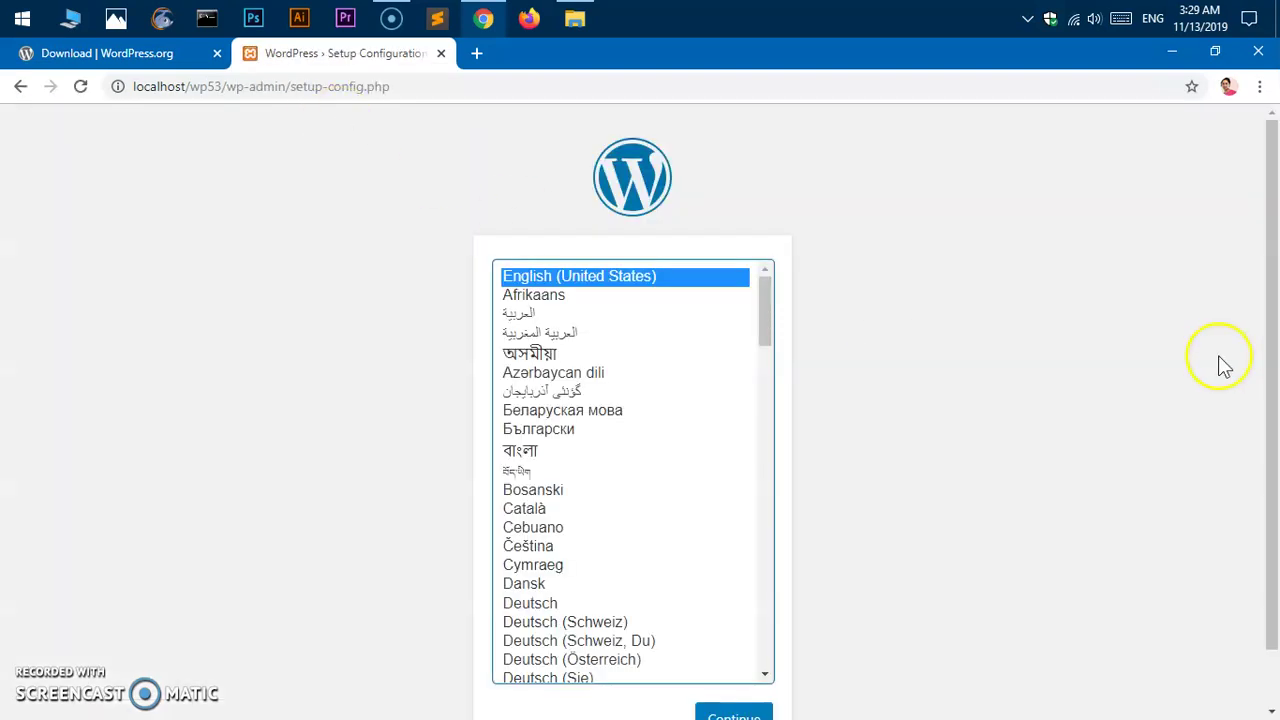
# Step: Continue setup in English (United States), review the database name and username requirements, and open a blank tab
pyautogui.scroll(-2, 986, 634)
pyautogui.scroll(2, 940, 482)
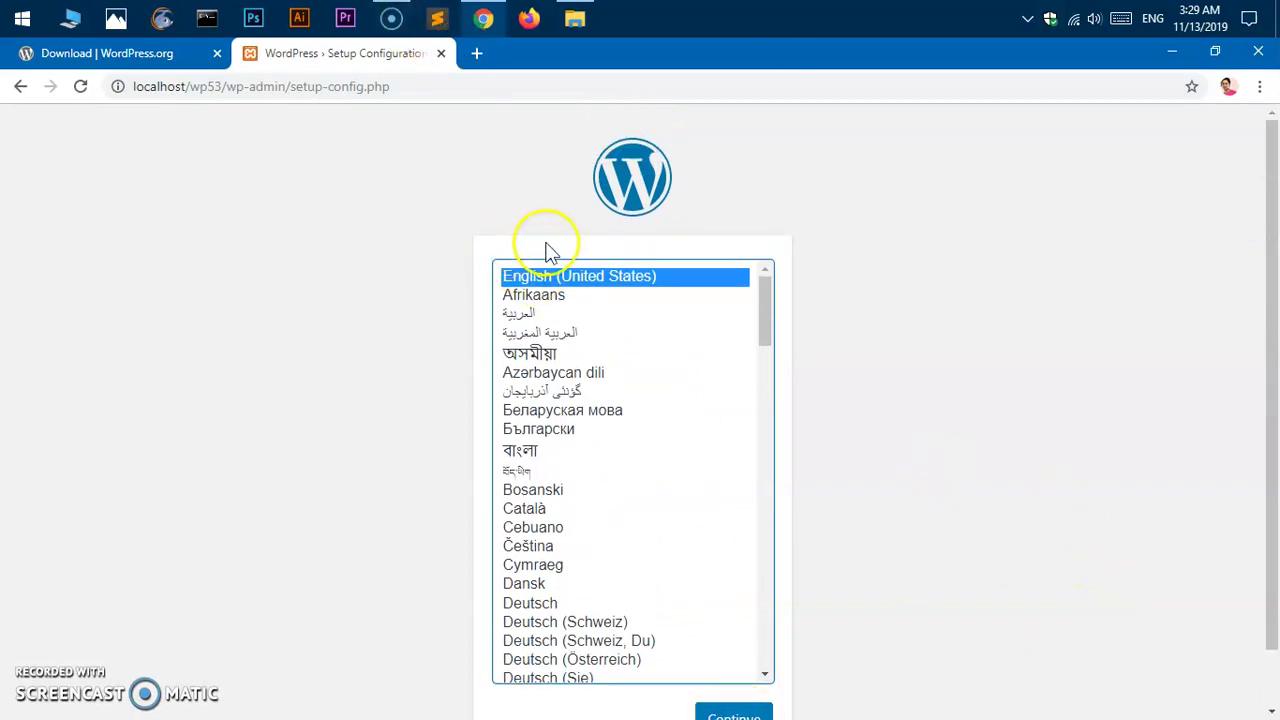
pyautogui.scroll(-2, 1237, 606)
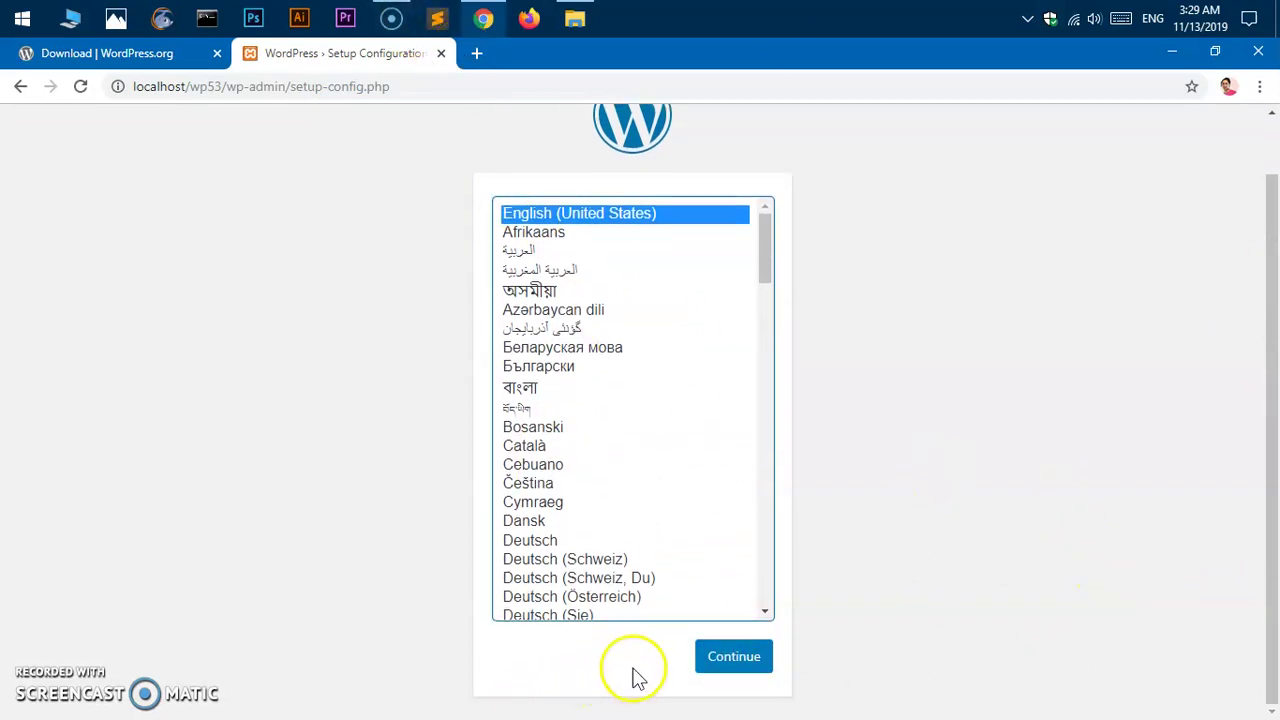
pyautogui.click(729, 657)
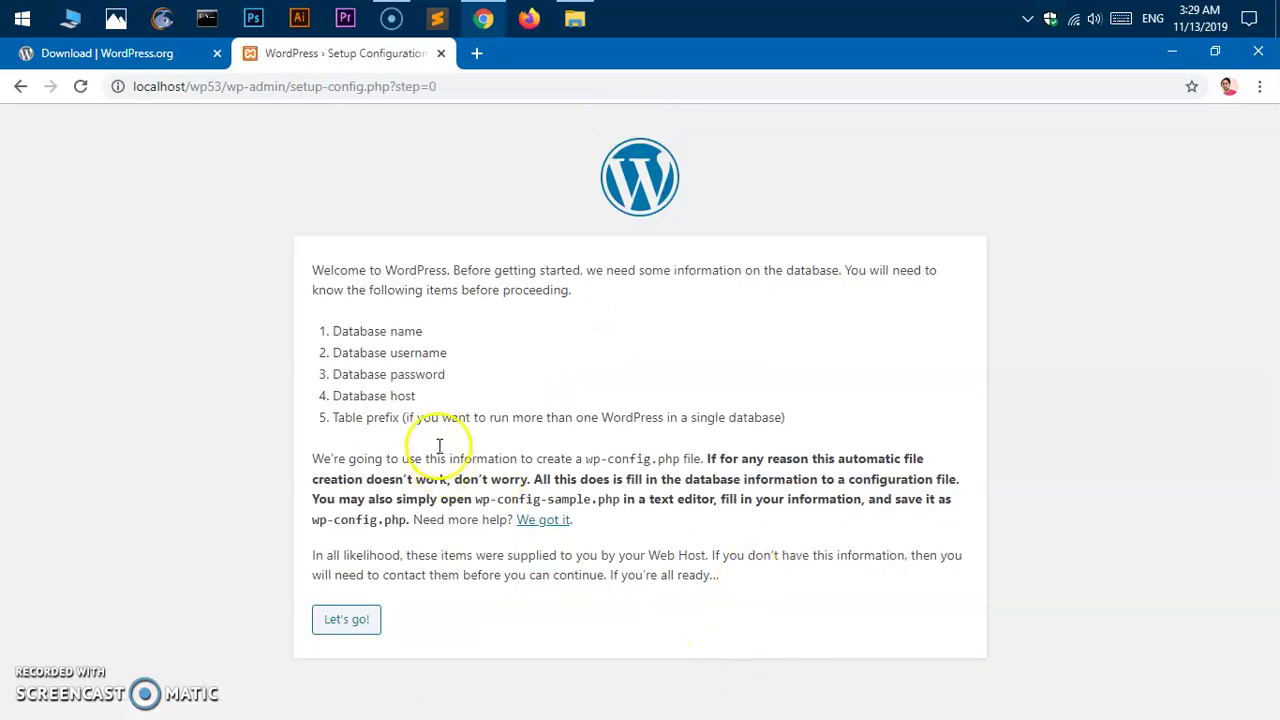
pyautogui.moveTo(342, 331); pyautogui.dragTo(536, 338)
pyautogui.click(457, 343)
pyautogui.moveTo(340, 352); pyautogui.dragTo(557, 360)
pyautogui.click(557, 360)
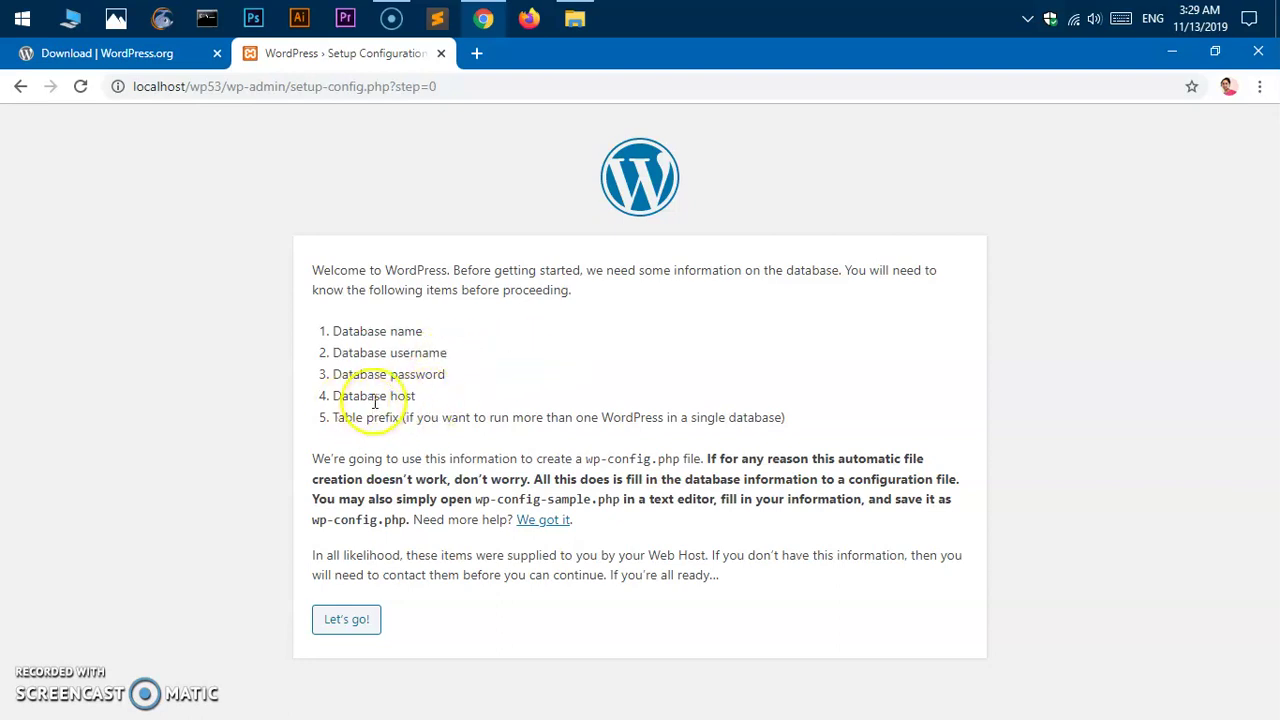
pyautogui.click(474, 55)
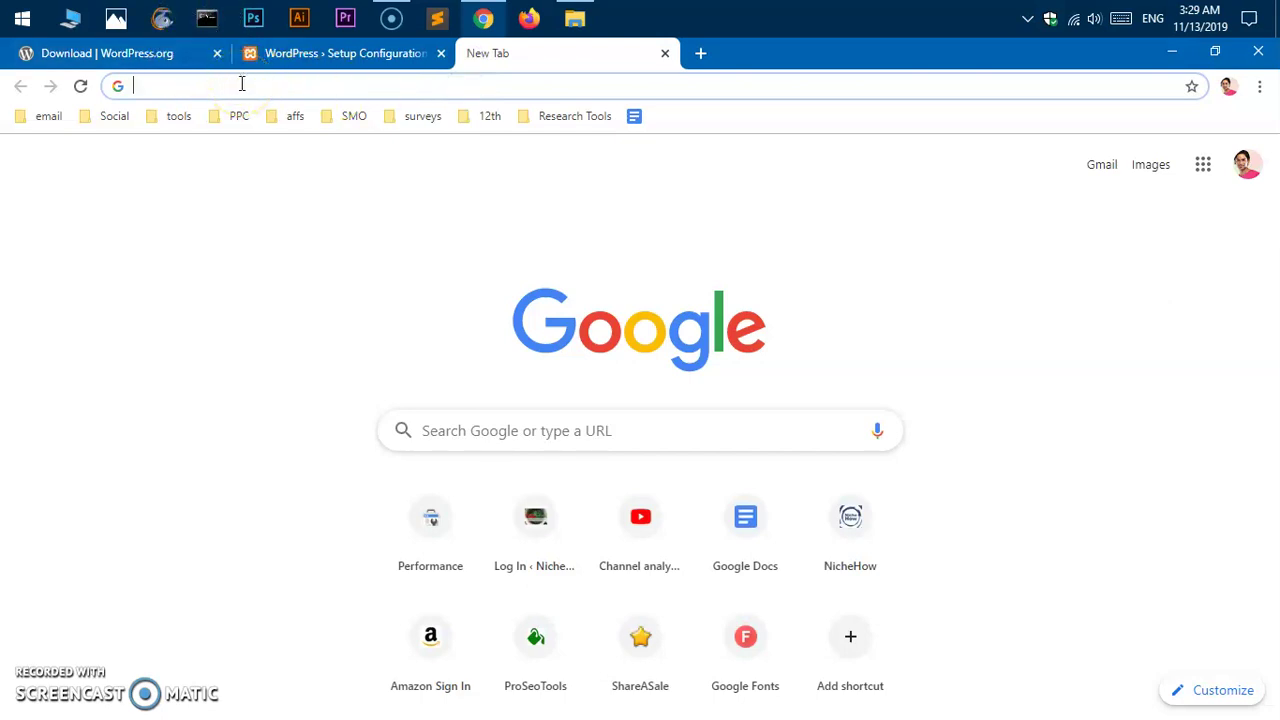
# Step: Load localhost/phpmyadmin in the new tab
pyautogui.write('localhost:3000')
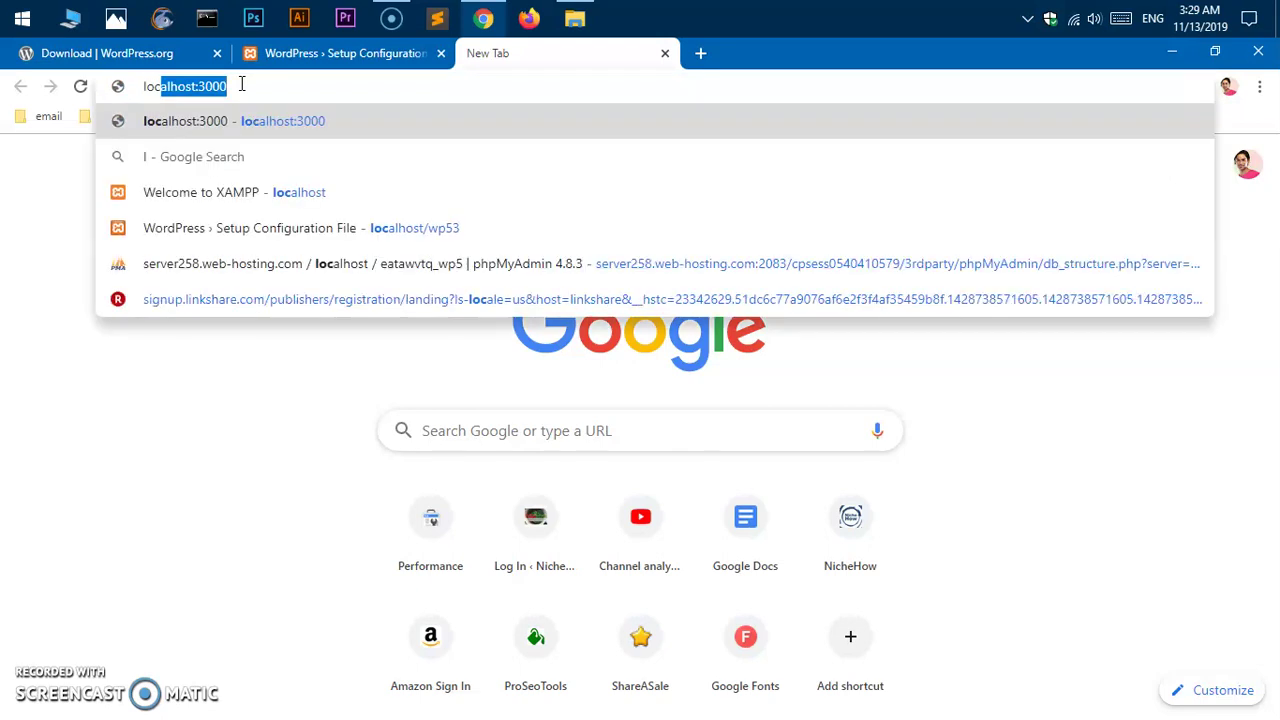
pyautogui.press('BackSpace')
pyautogui.press('BackSpace')
pyautogui.press('BackSpace')
pyautogui.press('BackSpace')
pyautogui.press('BackSpace')
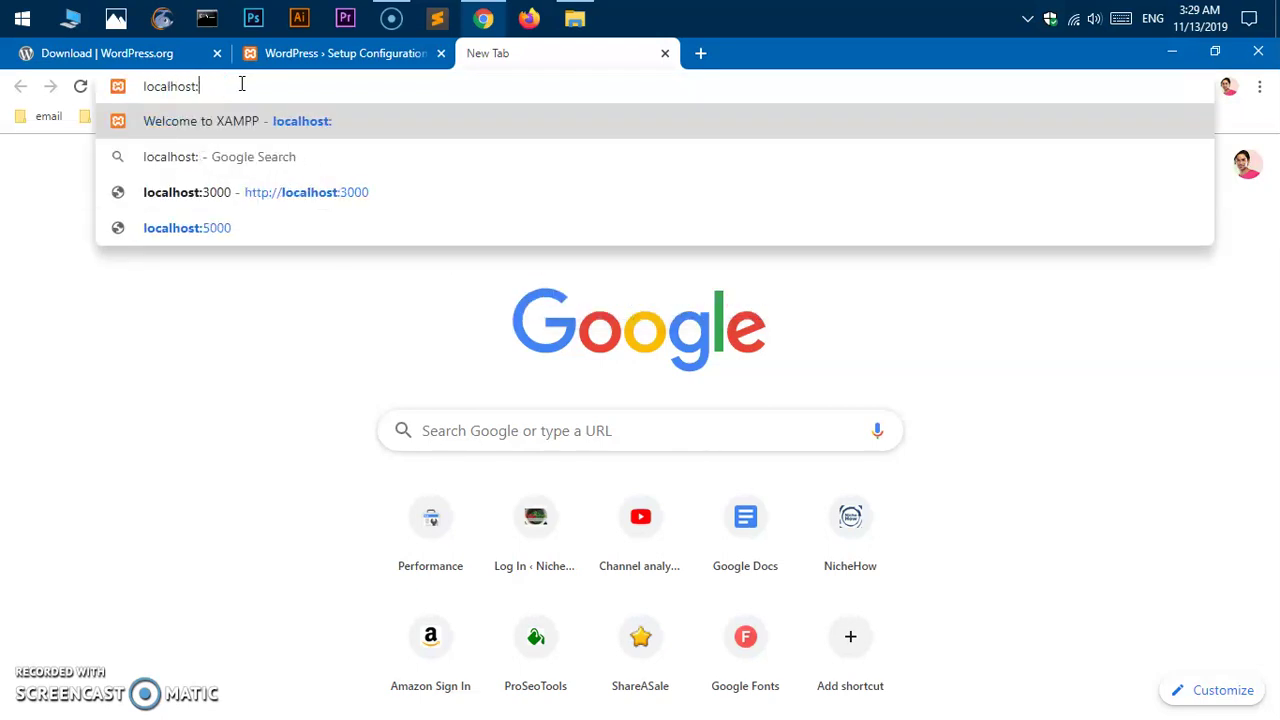
pyautogui.write('/')
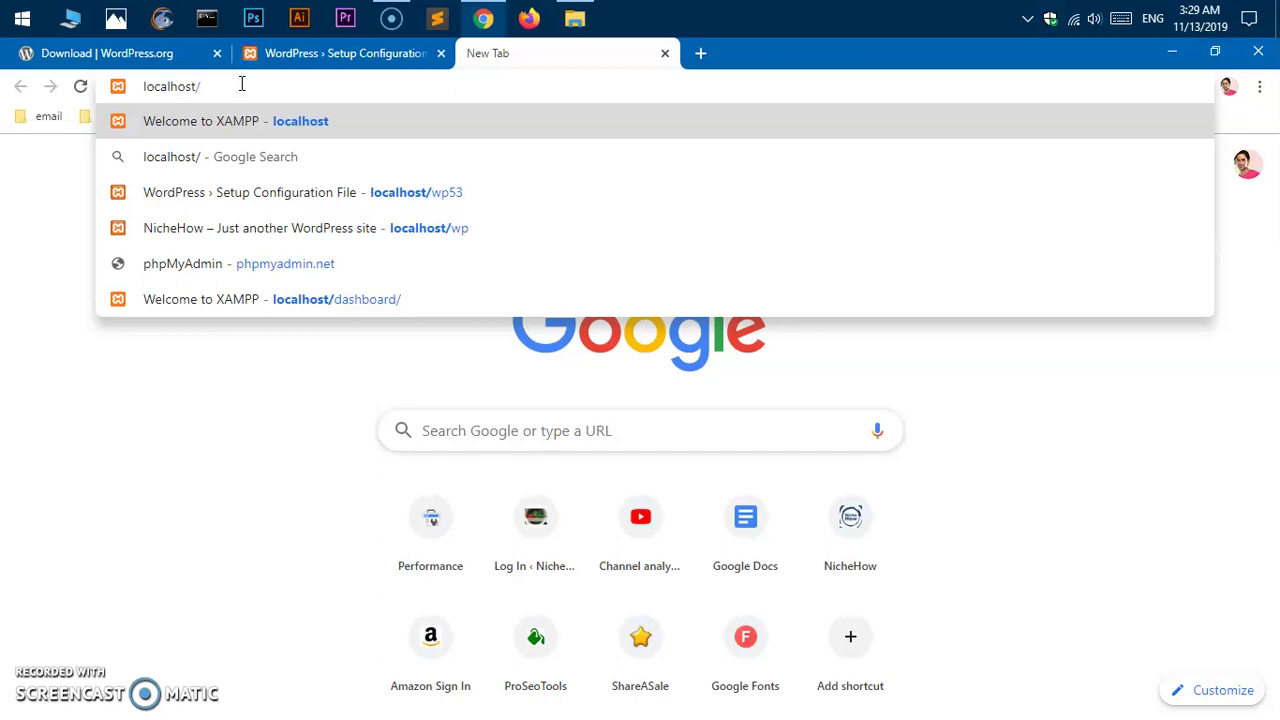
pyautogui.write('phpmyadmin')
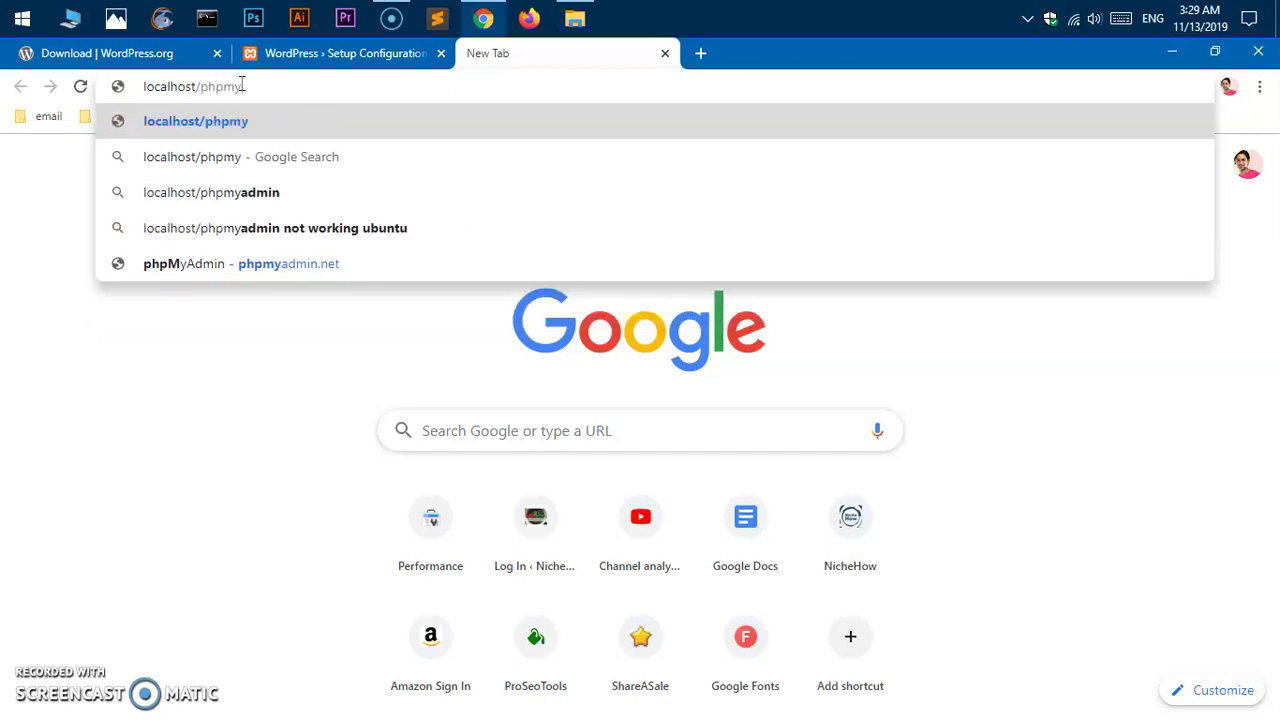
pyautogui.press('Return')
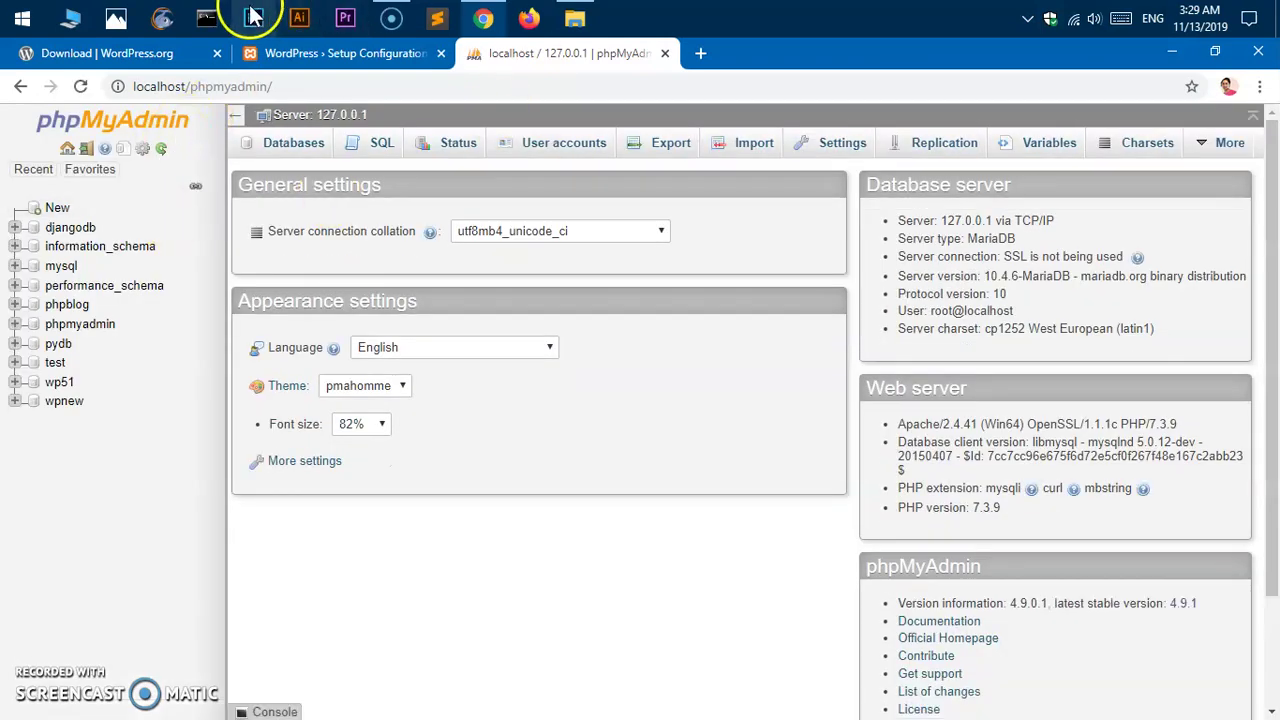
# Step: Create the wp53 database with default collation and view its Privileges page showing root accounts
pyautogui.click(57, 210)
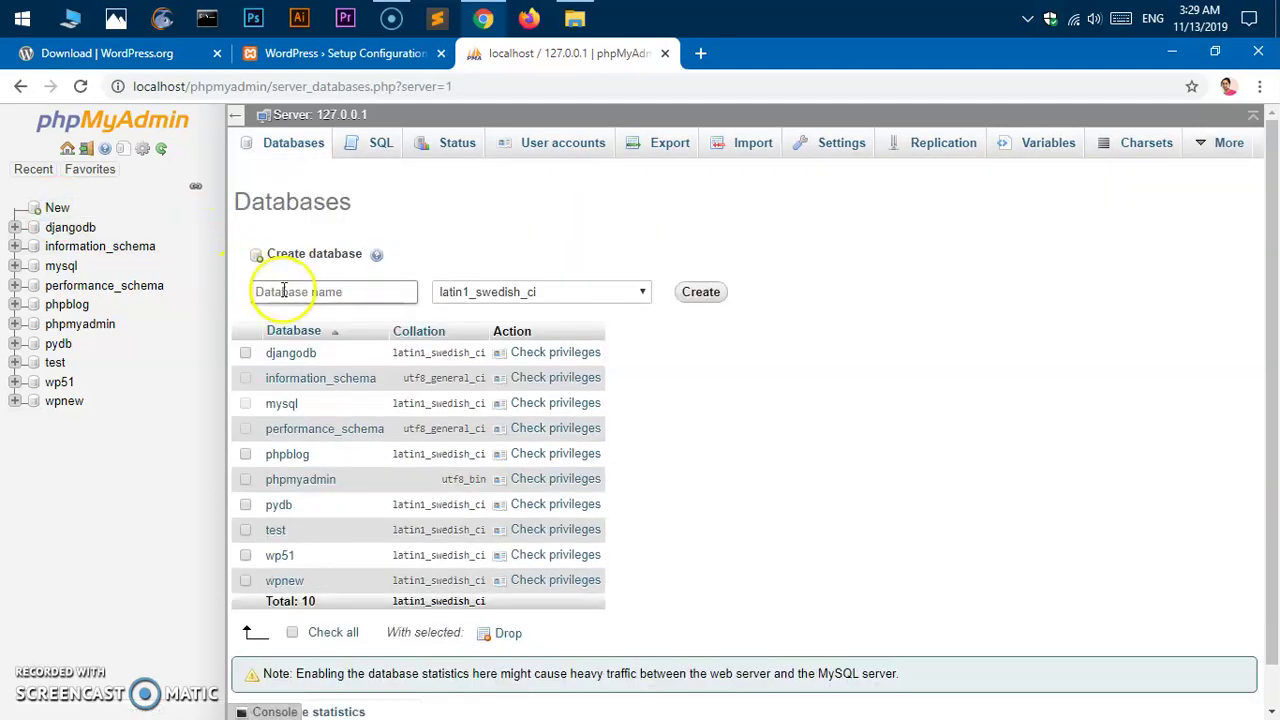
pyautogui.click(287, 291)
pyautogui.write('wp53')
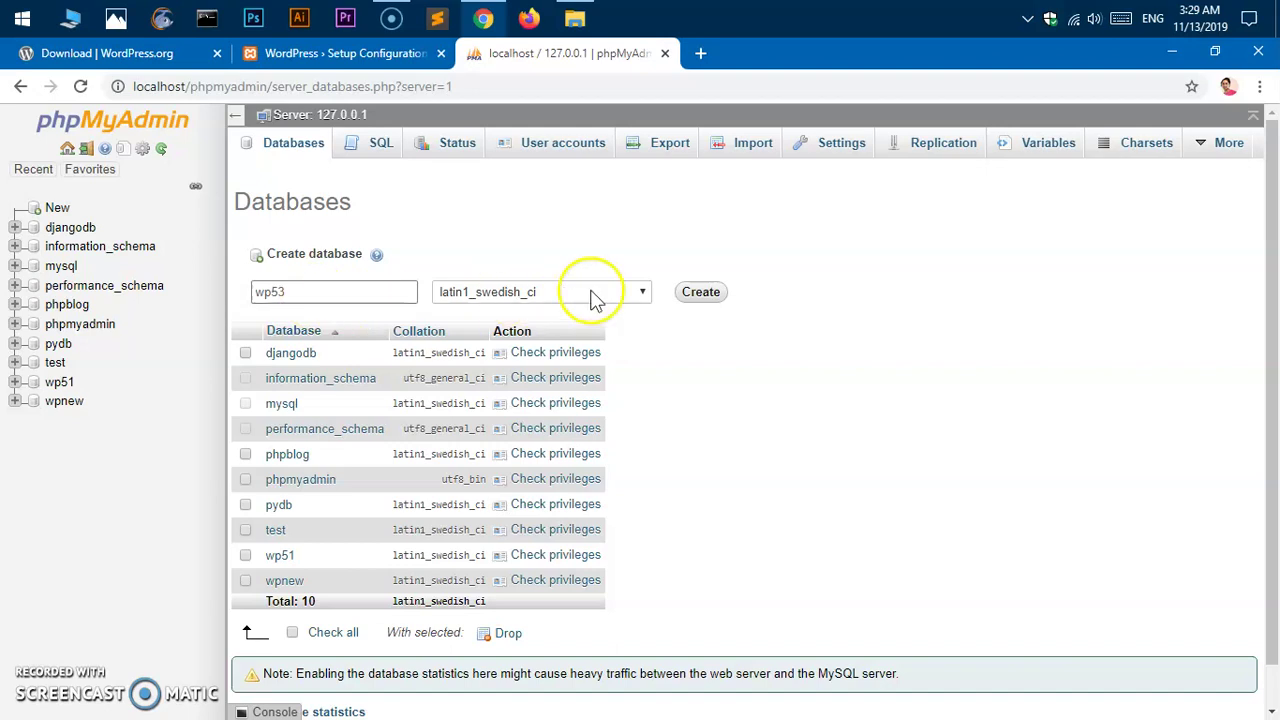
pyautogui.click(605, 292)
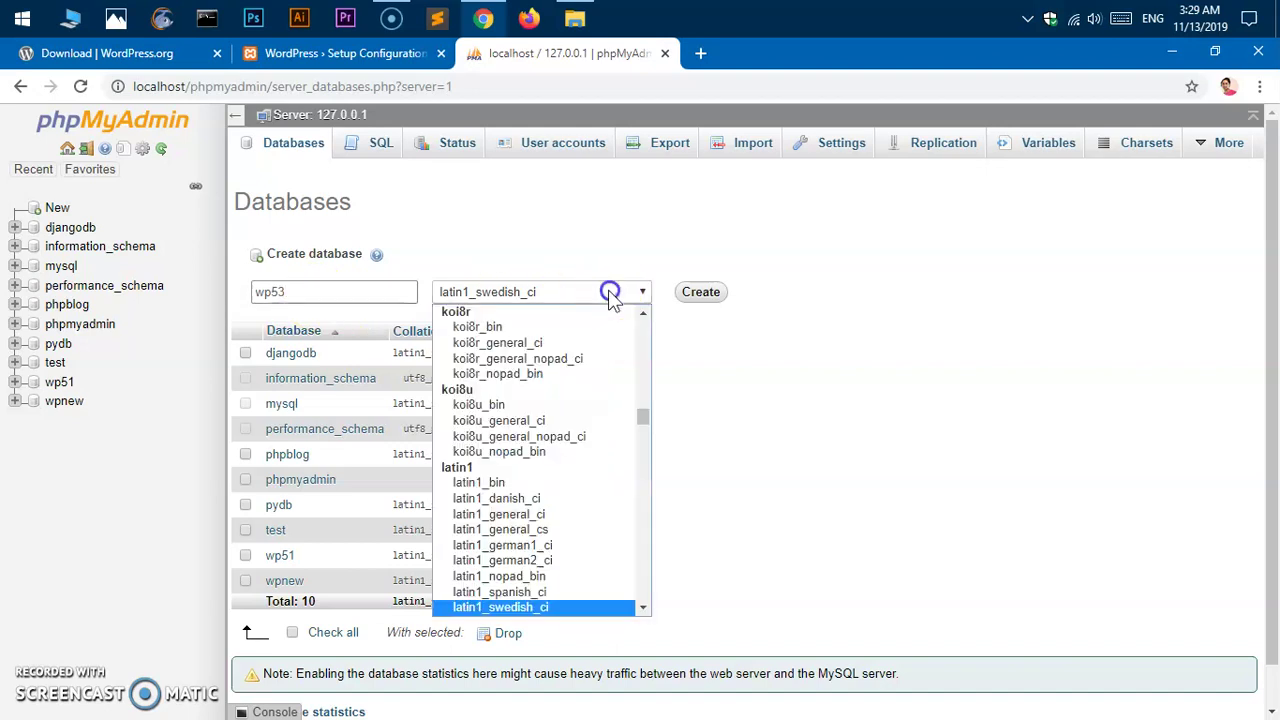
pyautogui.moveTo(645, 420); pyautogui.dragTo(646, 309)
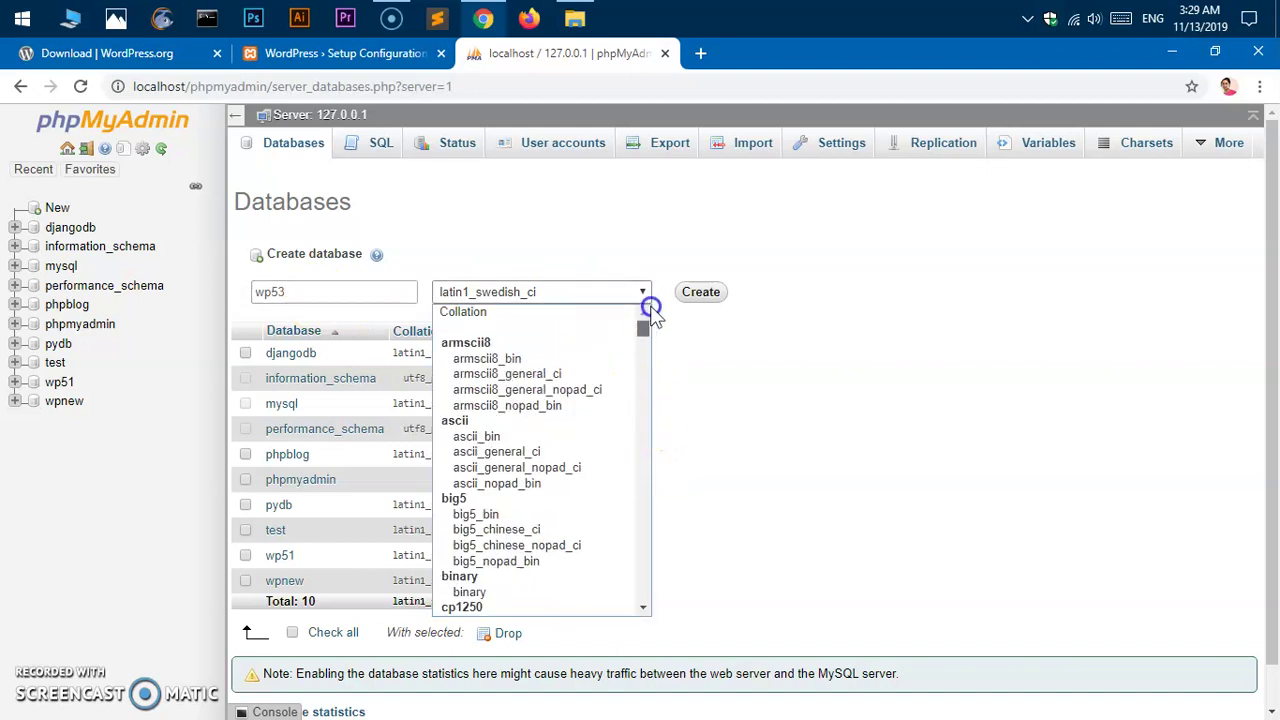
pyautogui.click(500, 312)
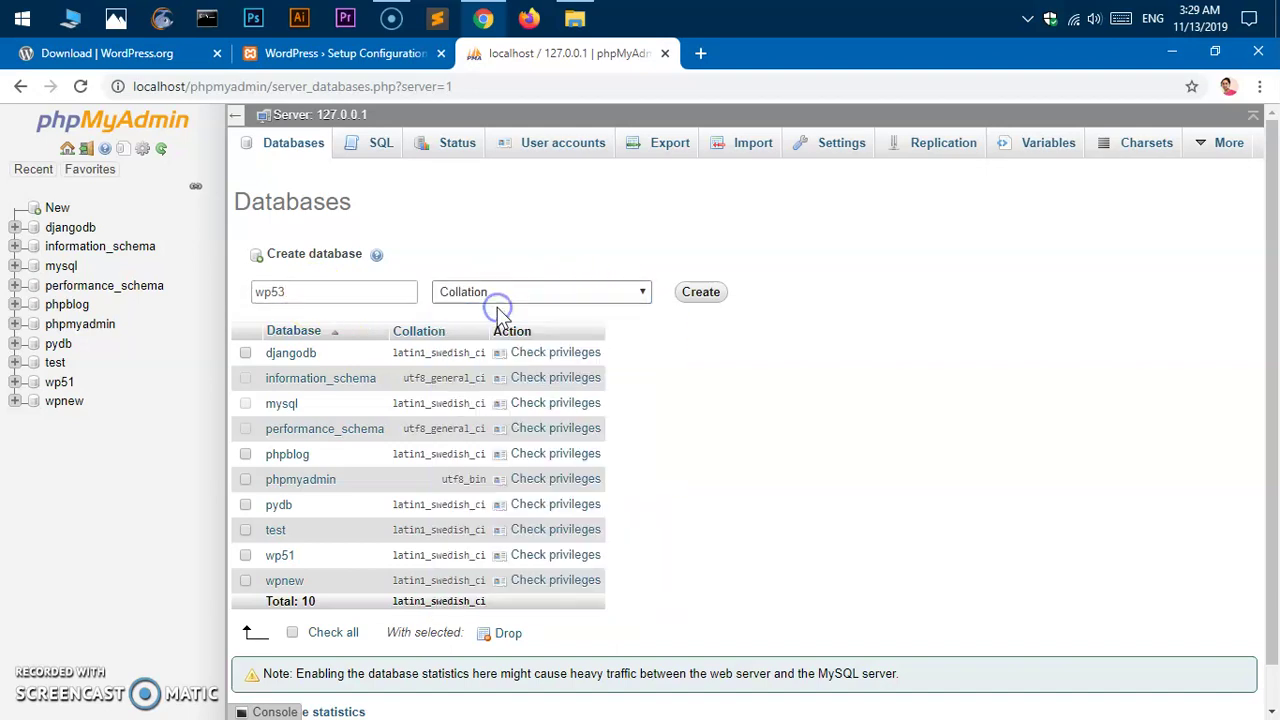
pyautogui.click(701, 292)
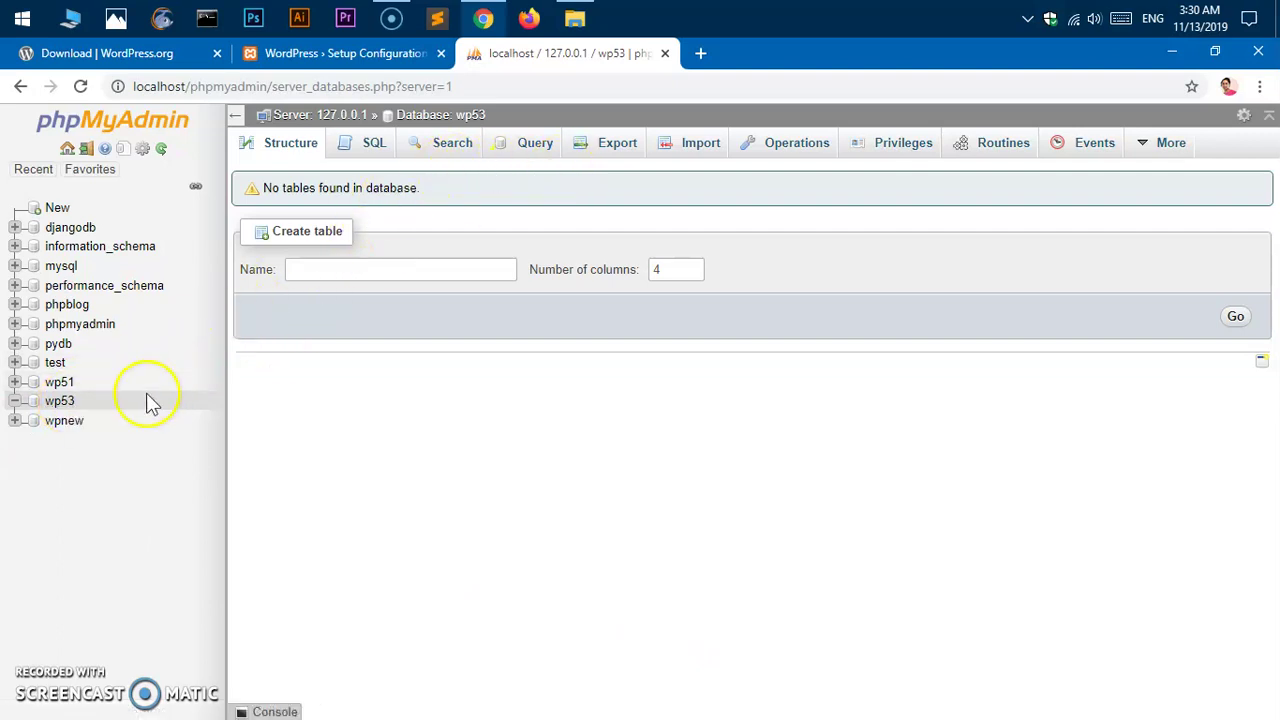
pyautogui.click(62, 402)
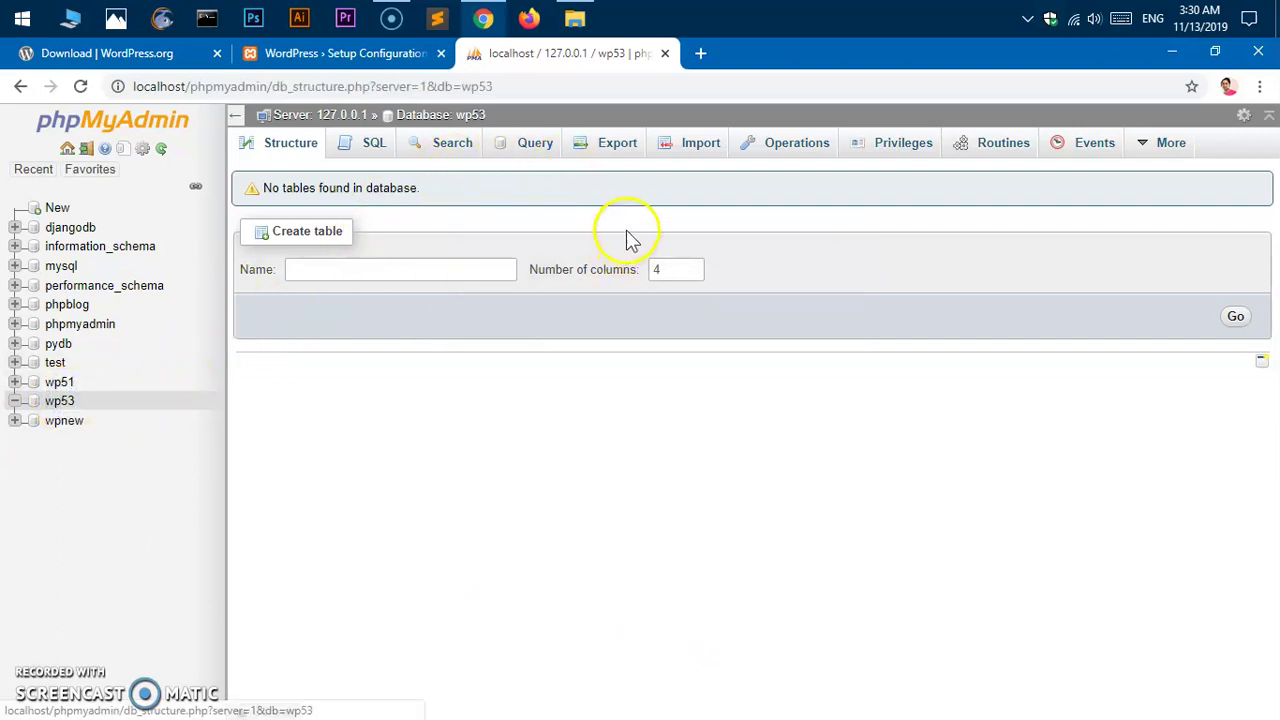
pyautogui.click(904, 152)
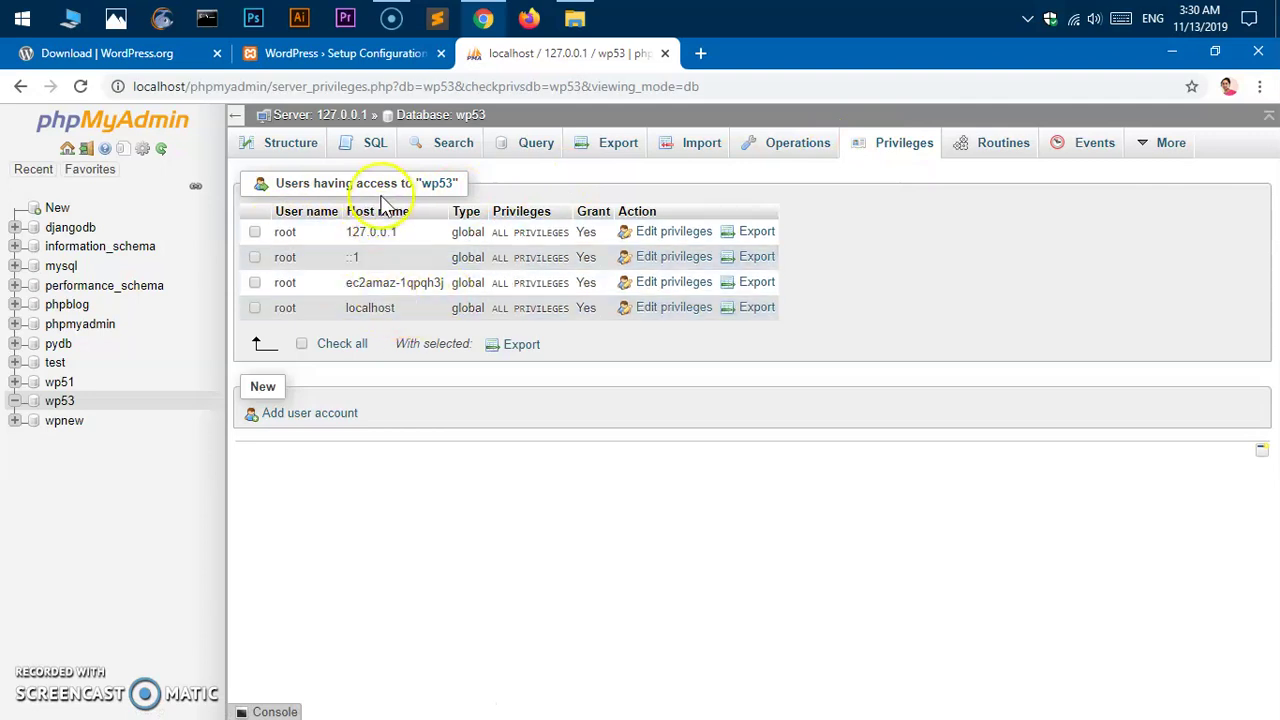
# Step: Enter database wp53, user root and a blank password in WordPress setup, then submit
pyautogui.click(322, 60)
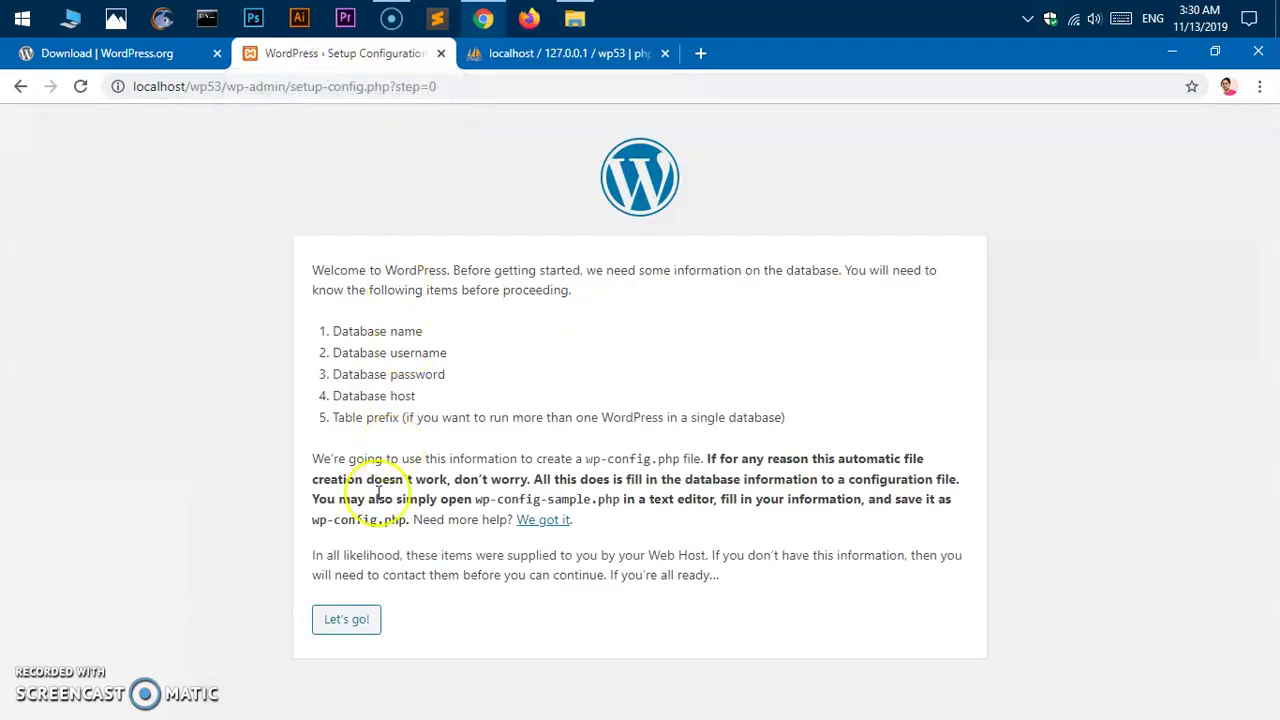
pyautogui.click(344, 622)
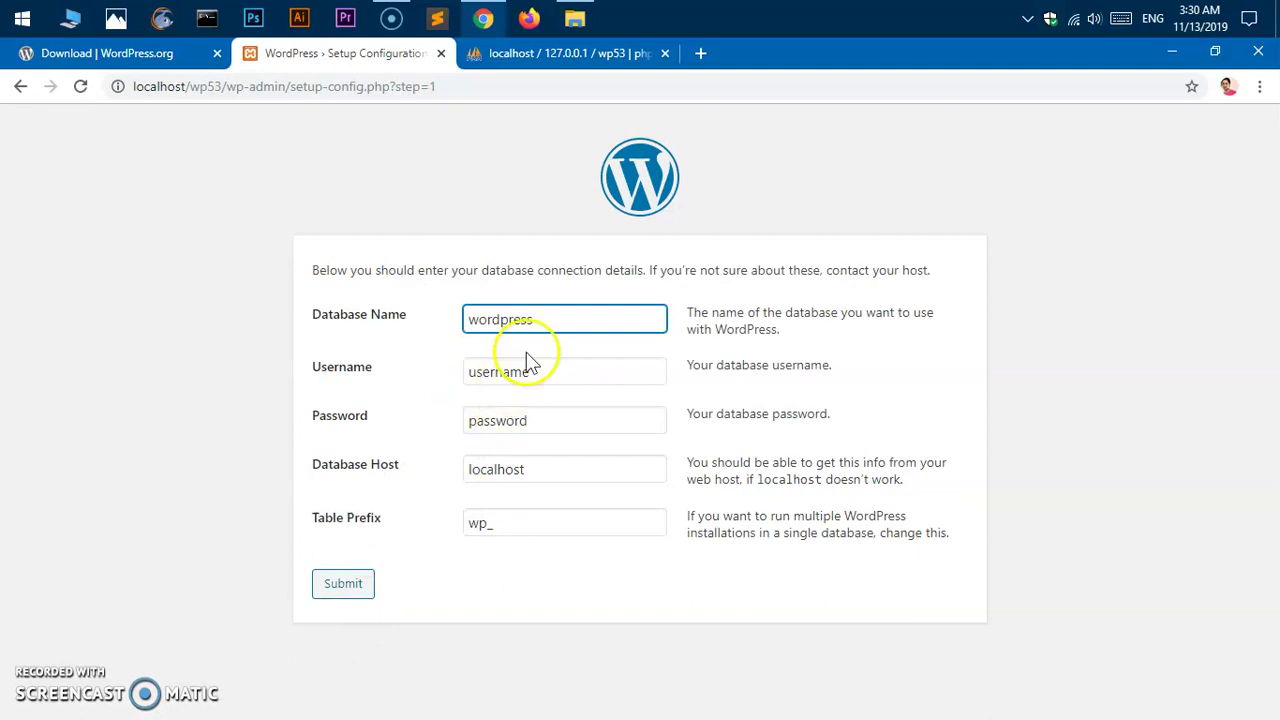
pyautogui.moveTo(585, 318); pyautogui.dragTo(428, 320)
pyautogui.write('wp53')
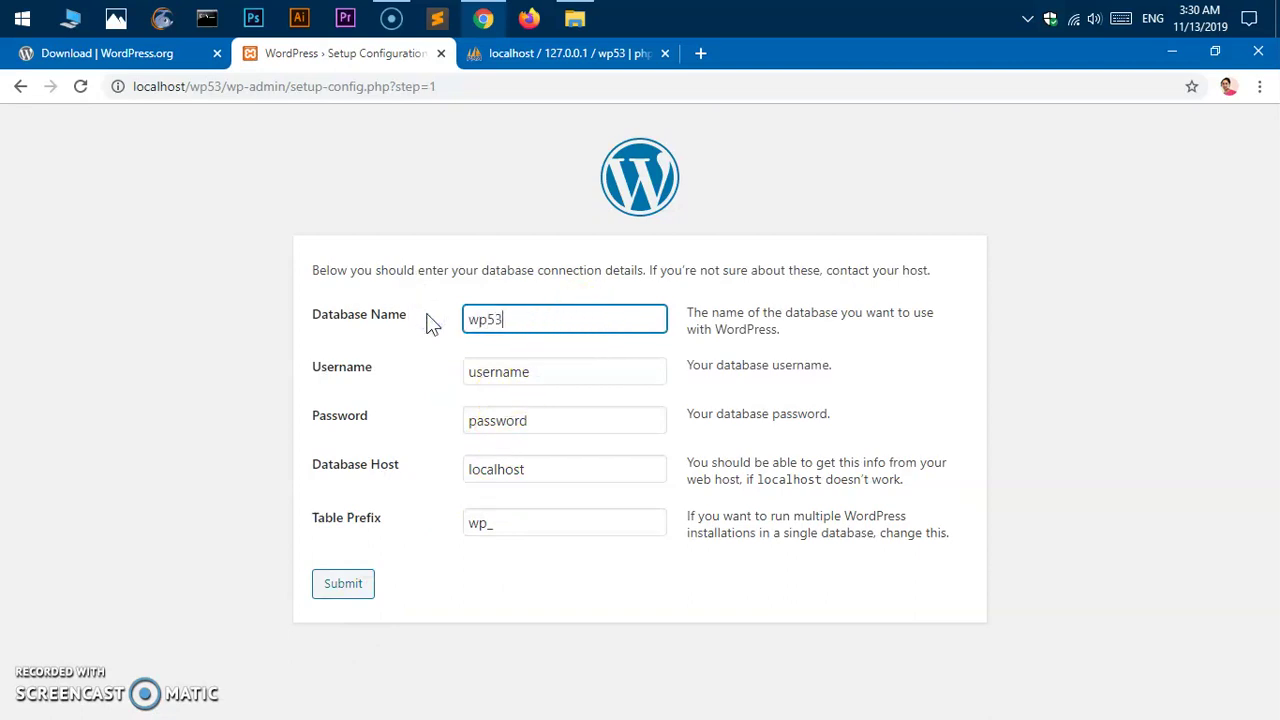
pyautogui.press('Tab')
pyautogui.write('r')
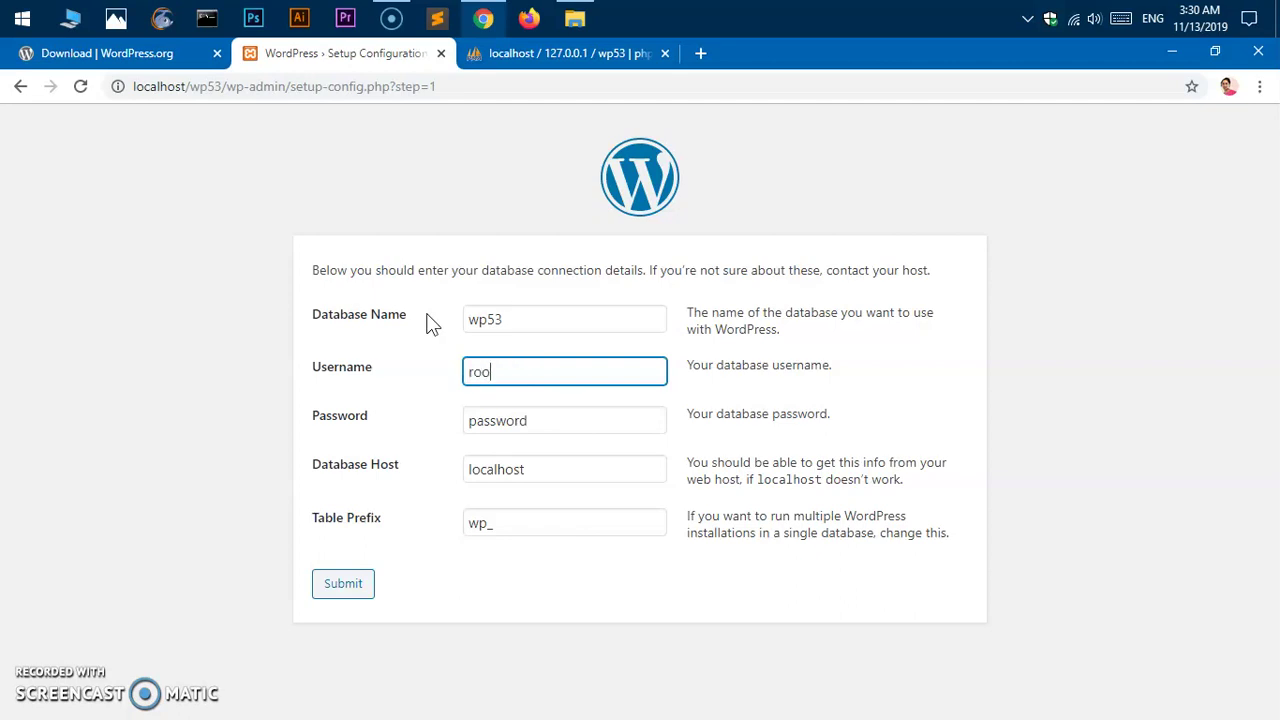
pyautogui.press('Tab')
pyautogui.press('BackSpace')
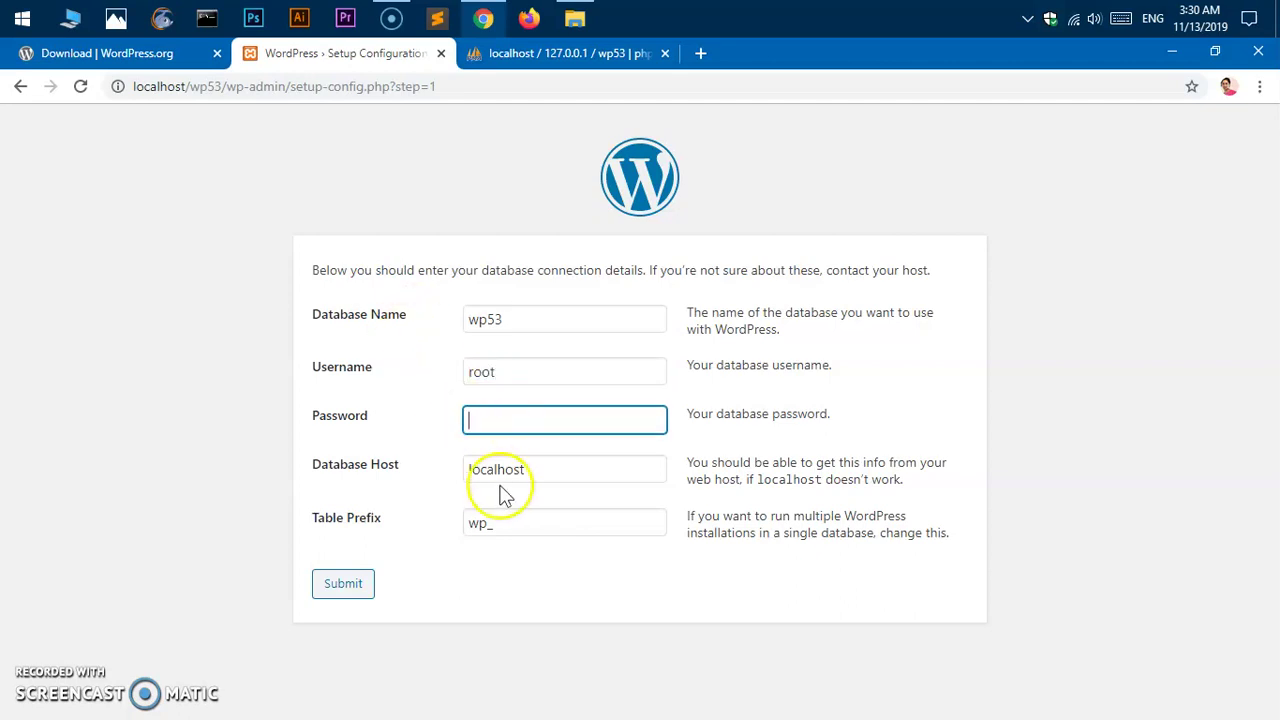
pyautogui.click(258, 526)
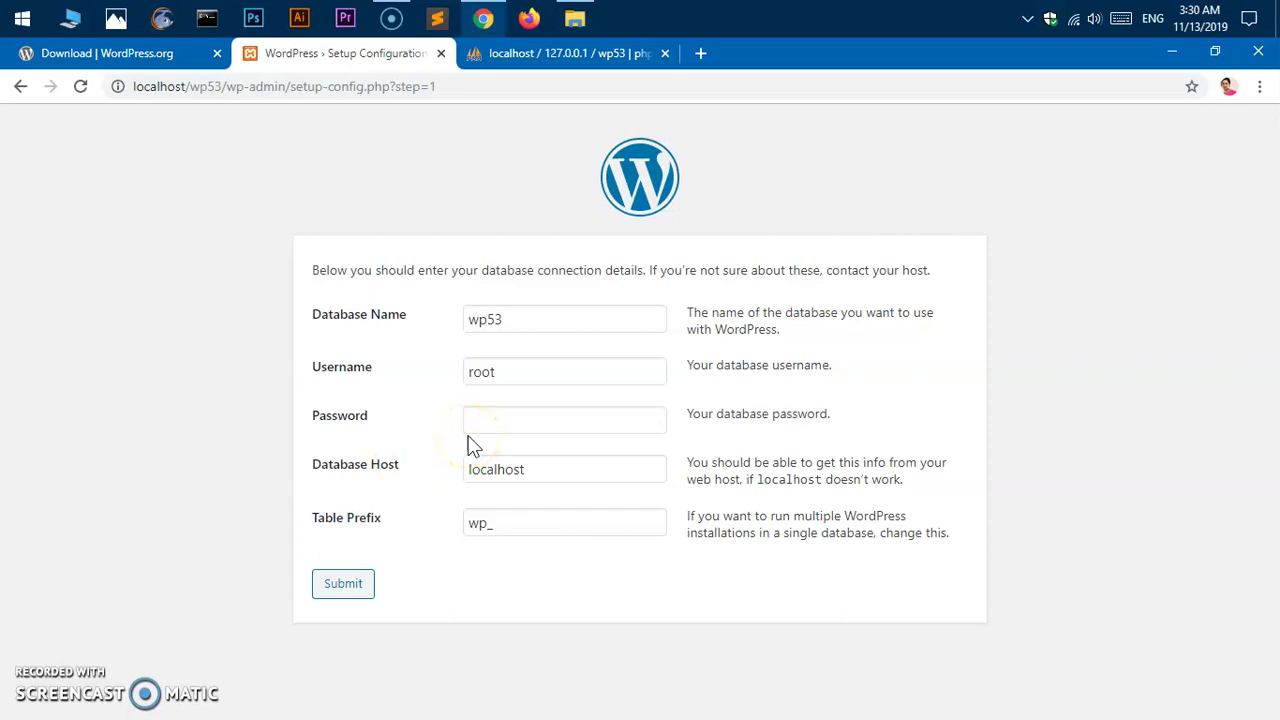
pyautogui.click(343, 585)
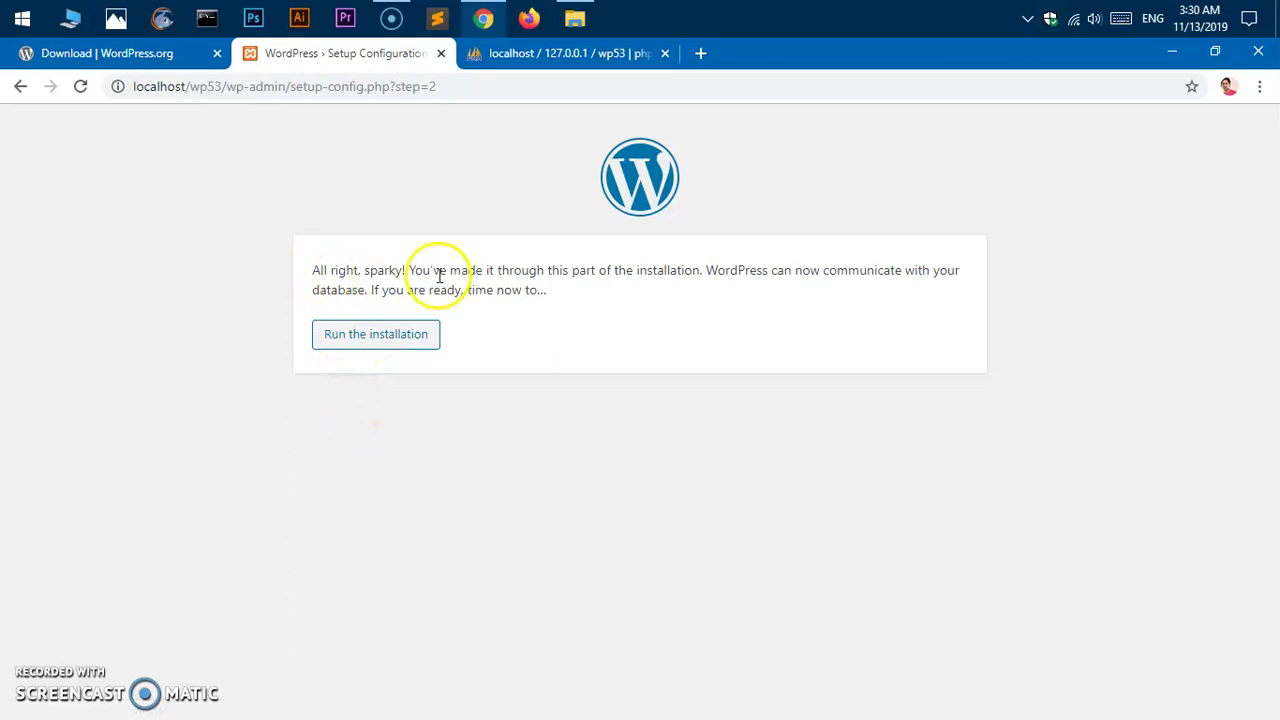
# Step: Install the site titled WPKIRK with an admin account, weak password allowed, search indexing discouraged, then open login
pyautogui.click(388, 341)
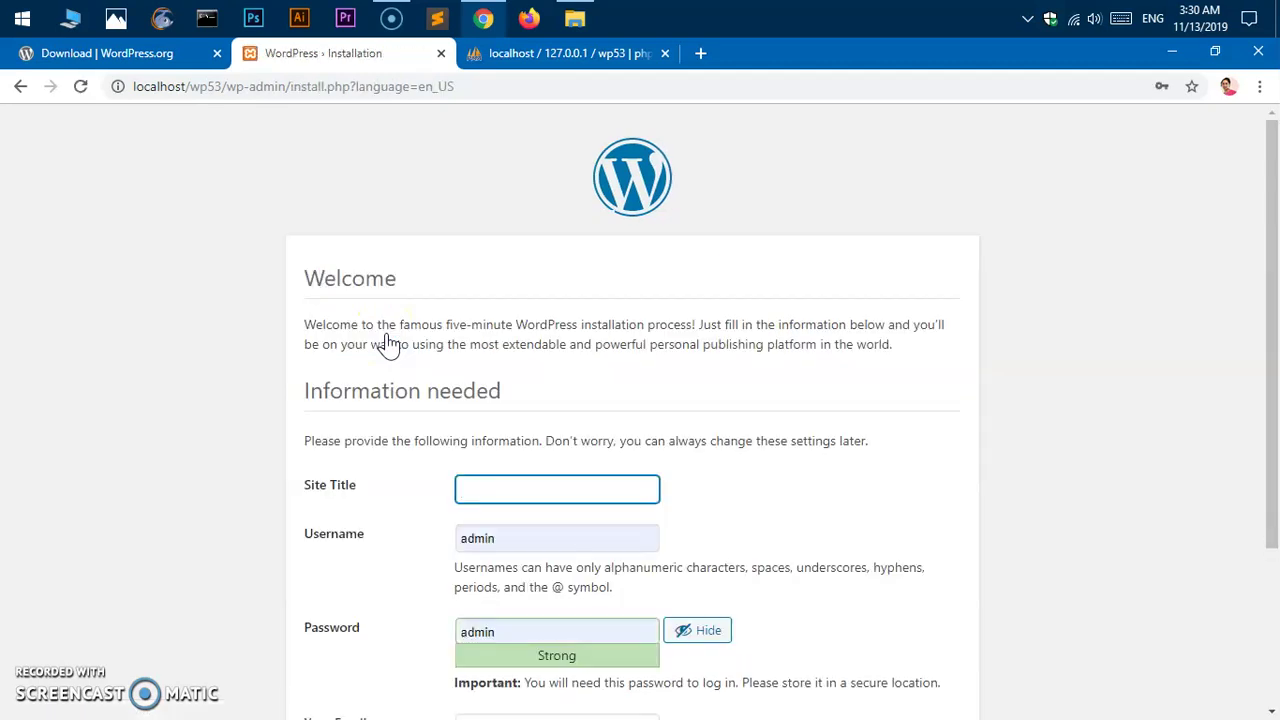
pyautogui.click(486, 380)
pyautogui.scroll(-2, 497, 410)
pyautogui.click(499, 275)
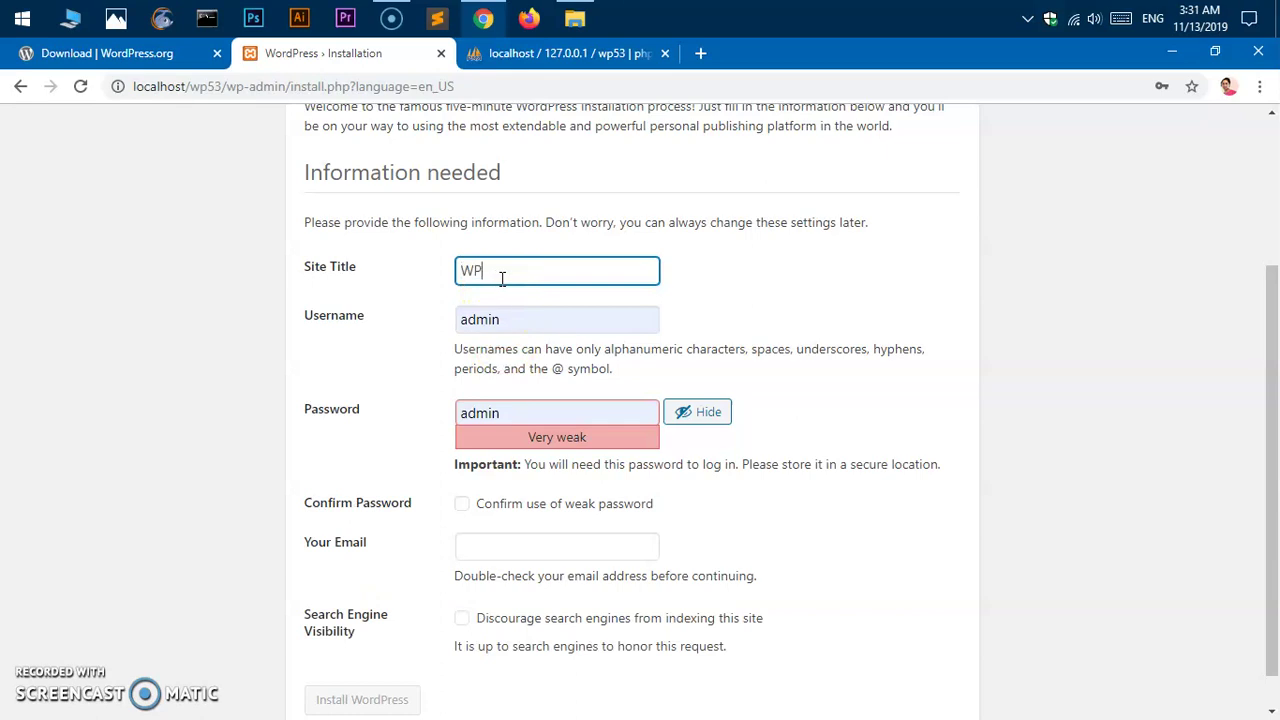
pyautogui.press('Tab')
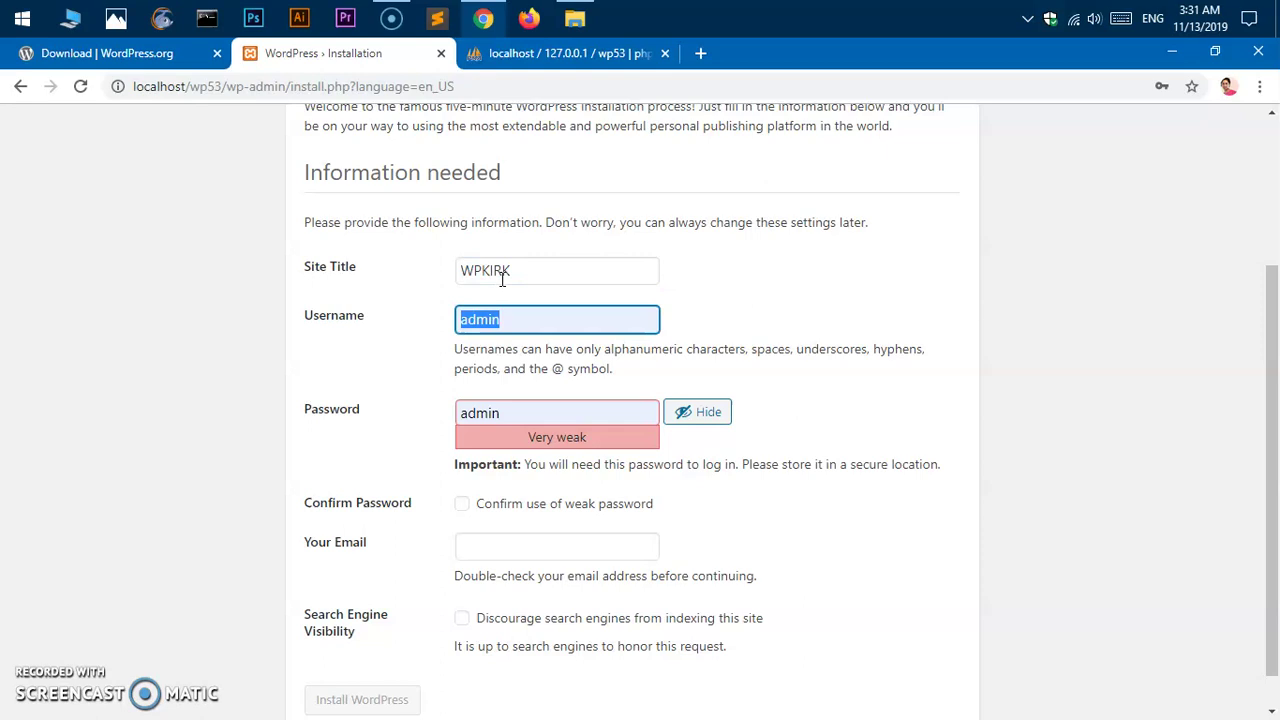
pyautogui.press('Tab')
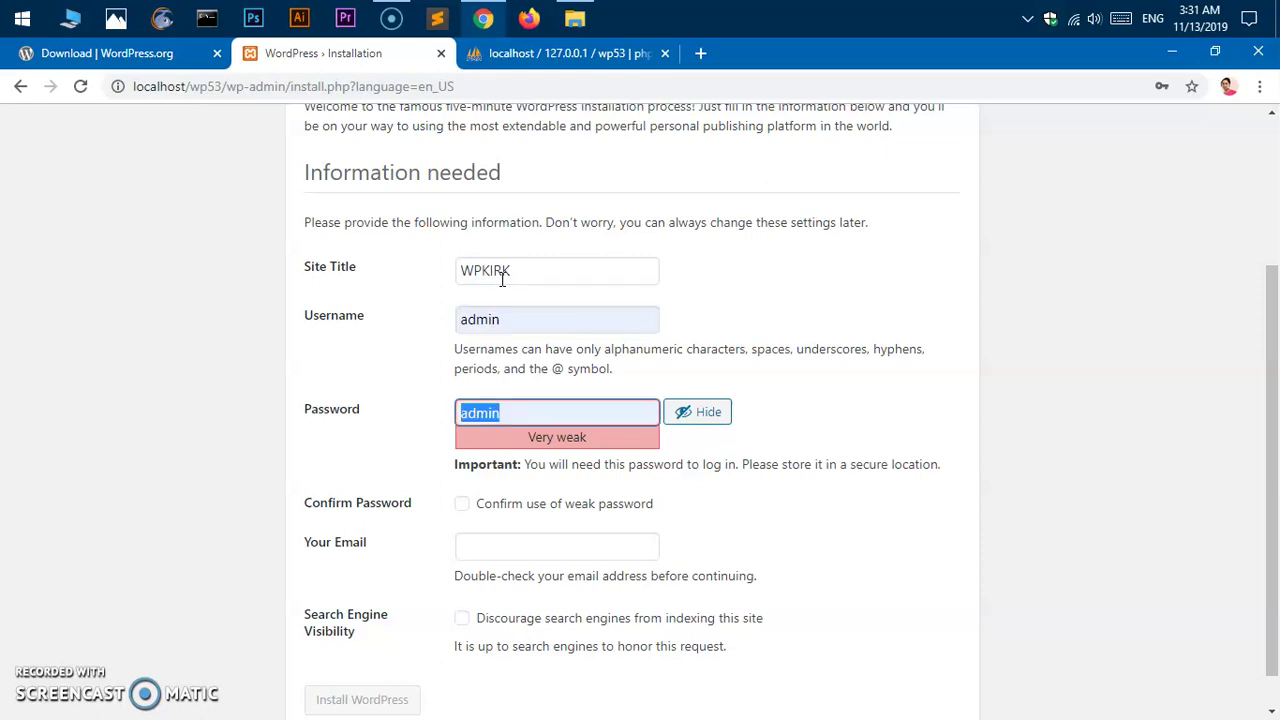
pyautogui.click(618, 506)
pyautogui.click(523, 553)
pyautogui.write('admin@admin.com')
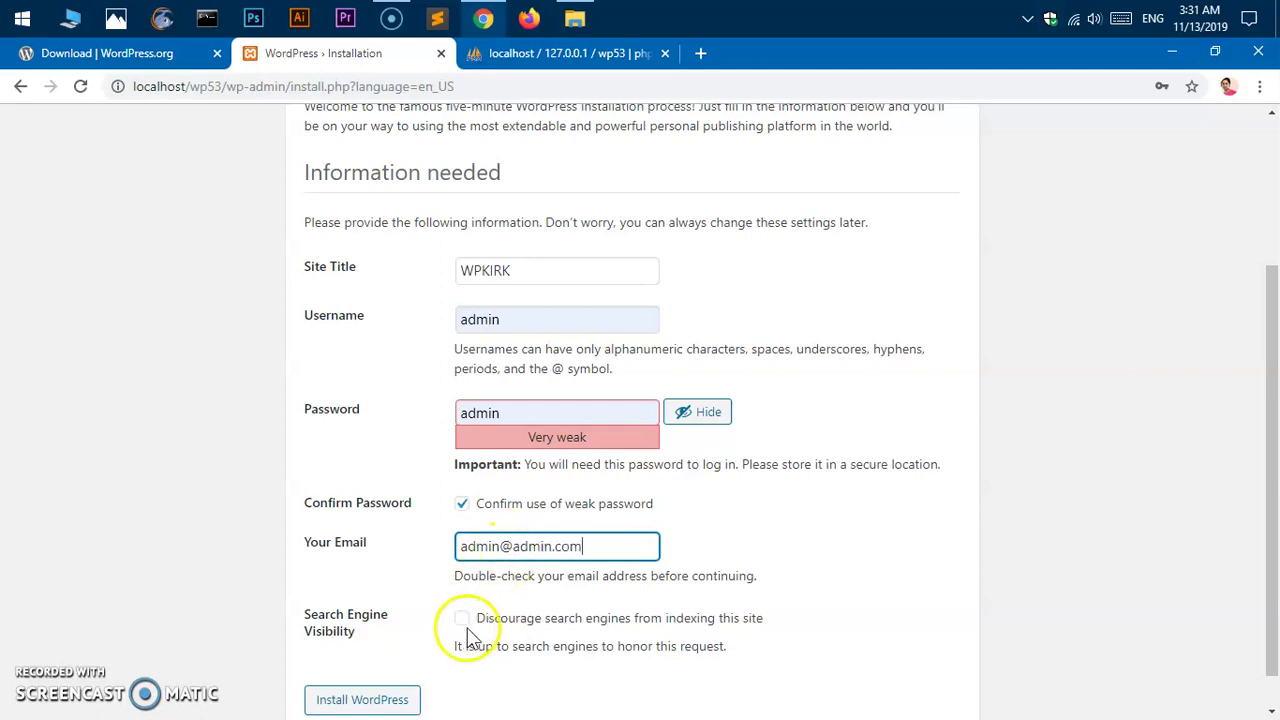
pyautogui.click(461, 618)
pyautogui.click(379, 702)
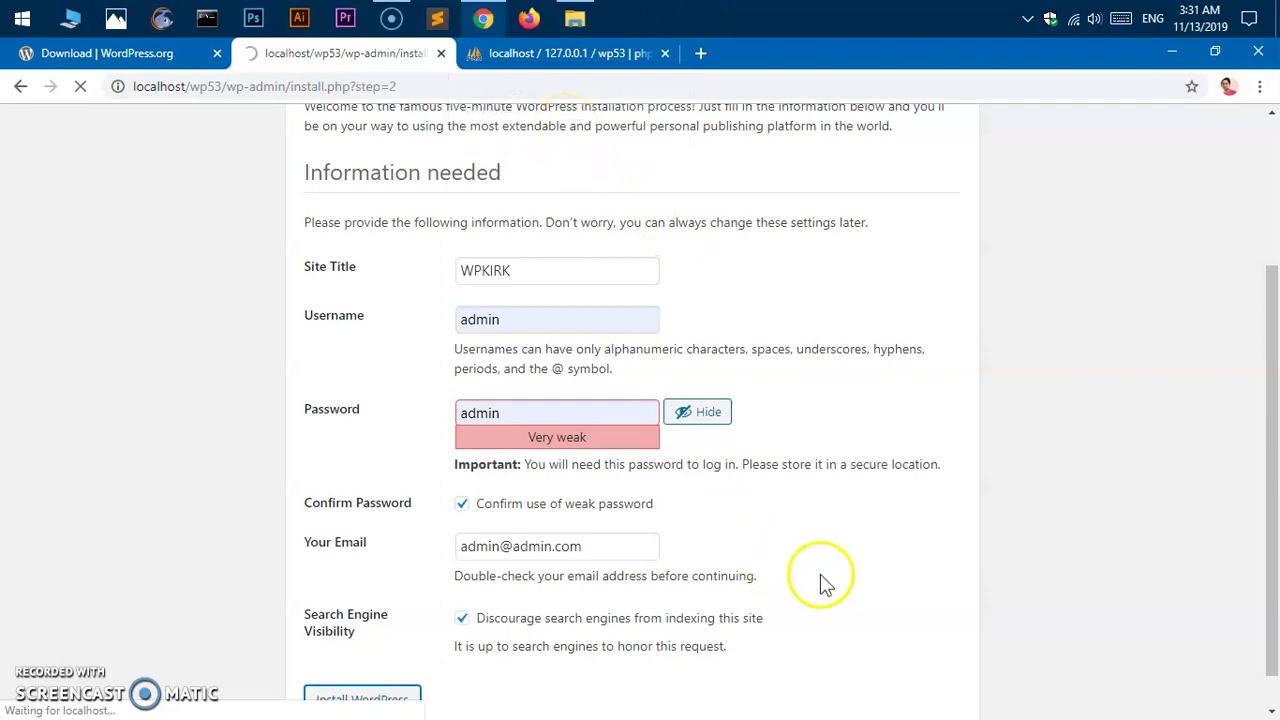
pyautogui.click(341, 481)
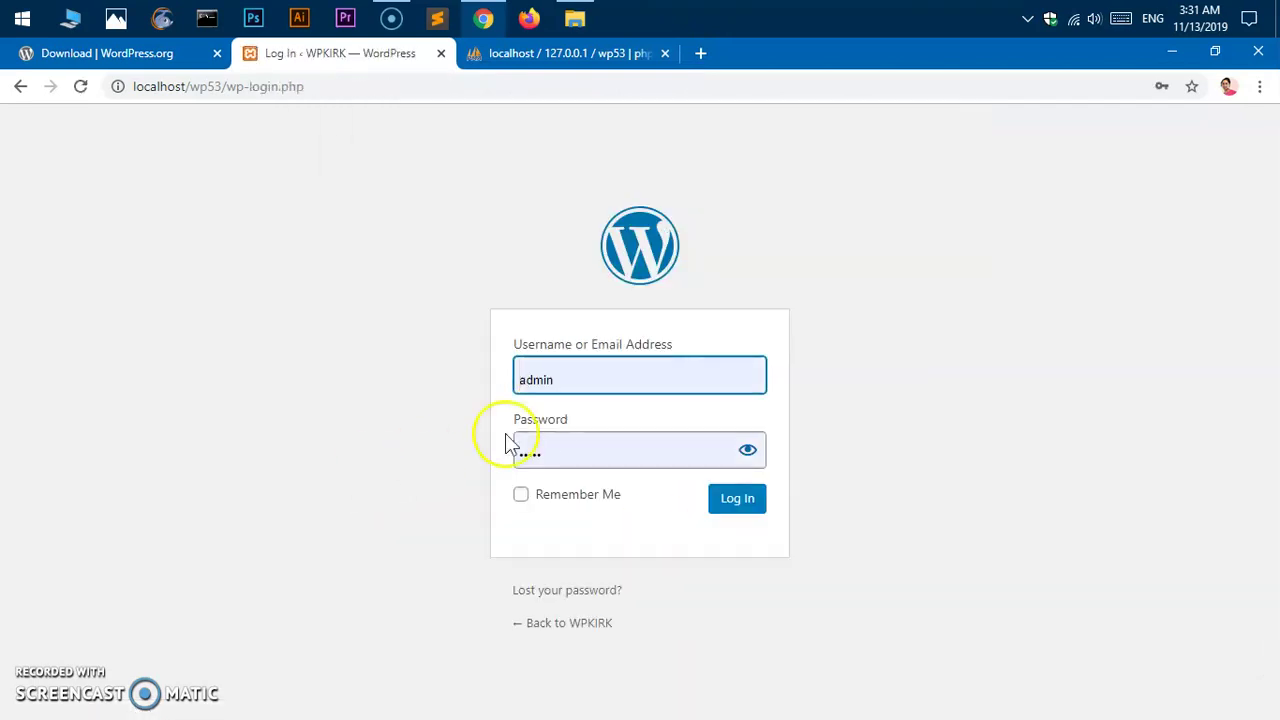
# Step: Log in to WPKIRK, check that wp53 now has 12 tables in phpMyAdmin, then close phpMyAdmin
pyautogui.click(738, 506)
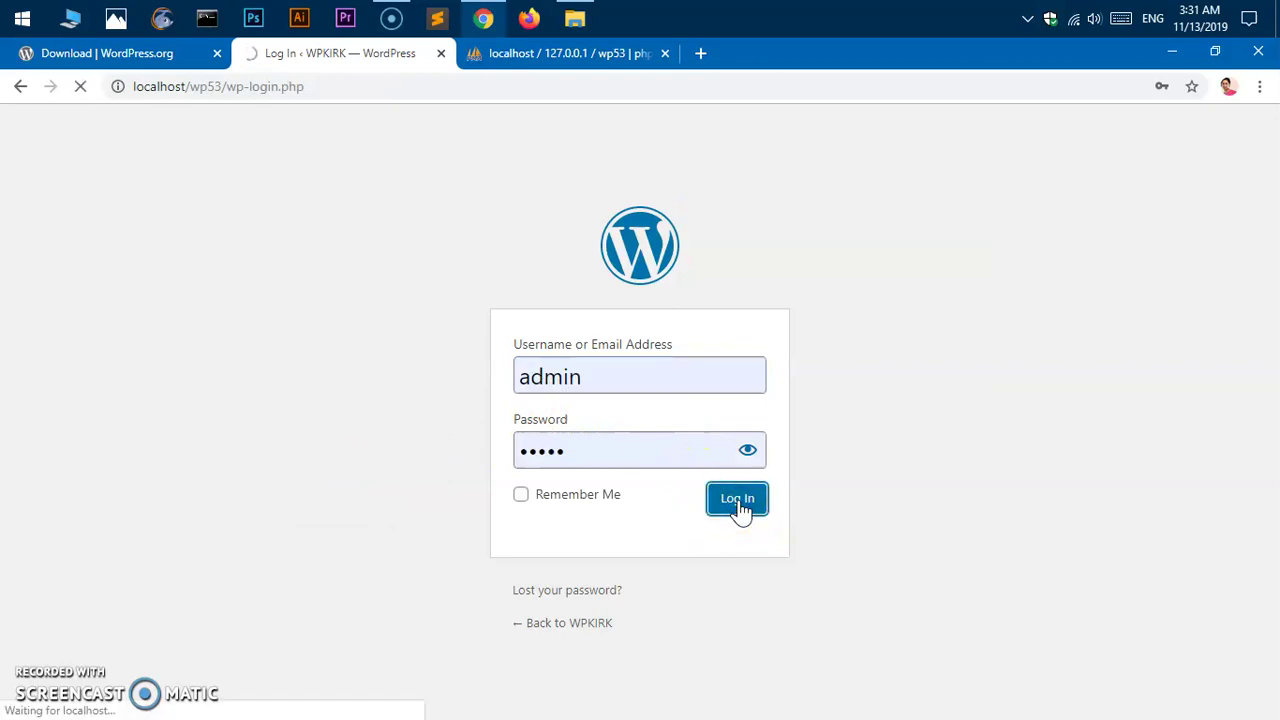
pyautogui.click(557, 55)
pyautogui.click(60, 405)
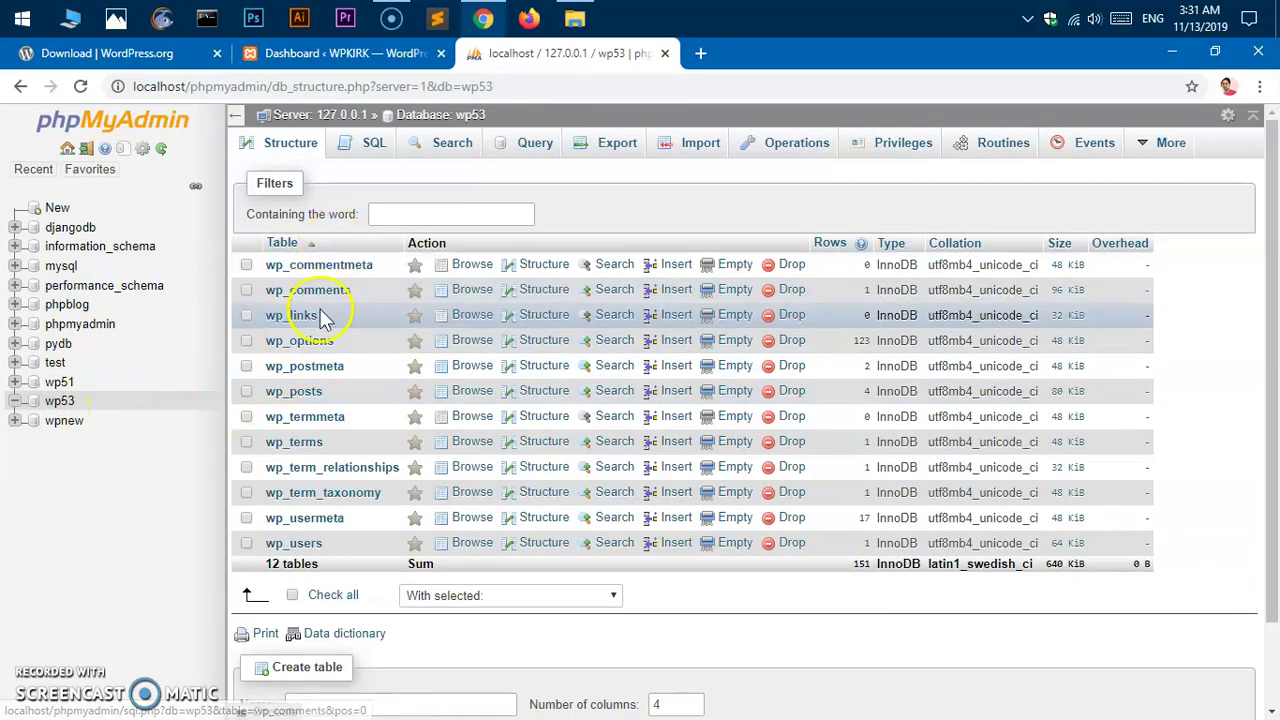
pyautogui.scroll(-1, 409, 535)
pyautogui.scroll(1, 409, 535)
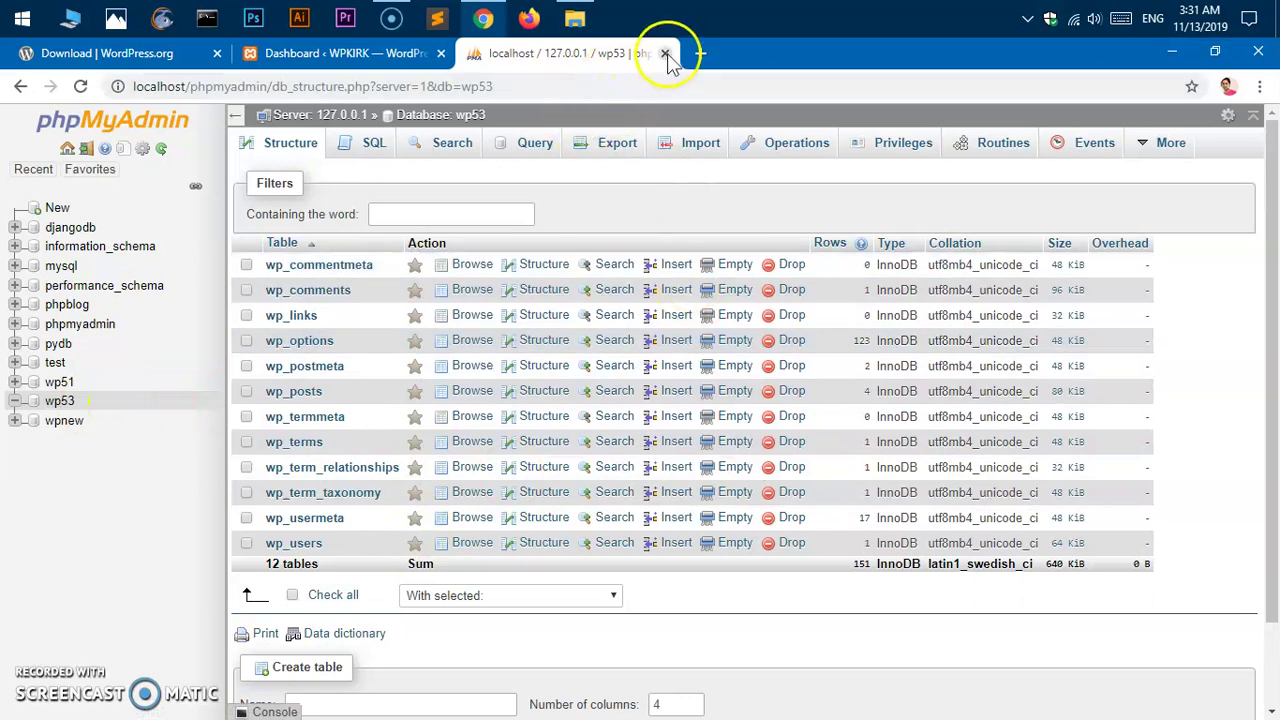
pyautogui.click(665, 53)
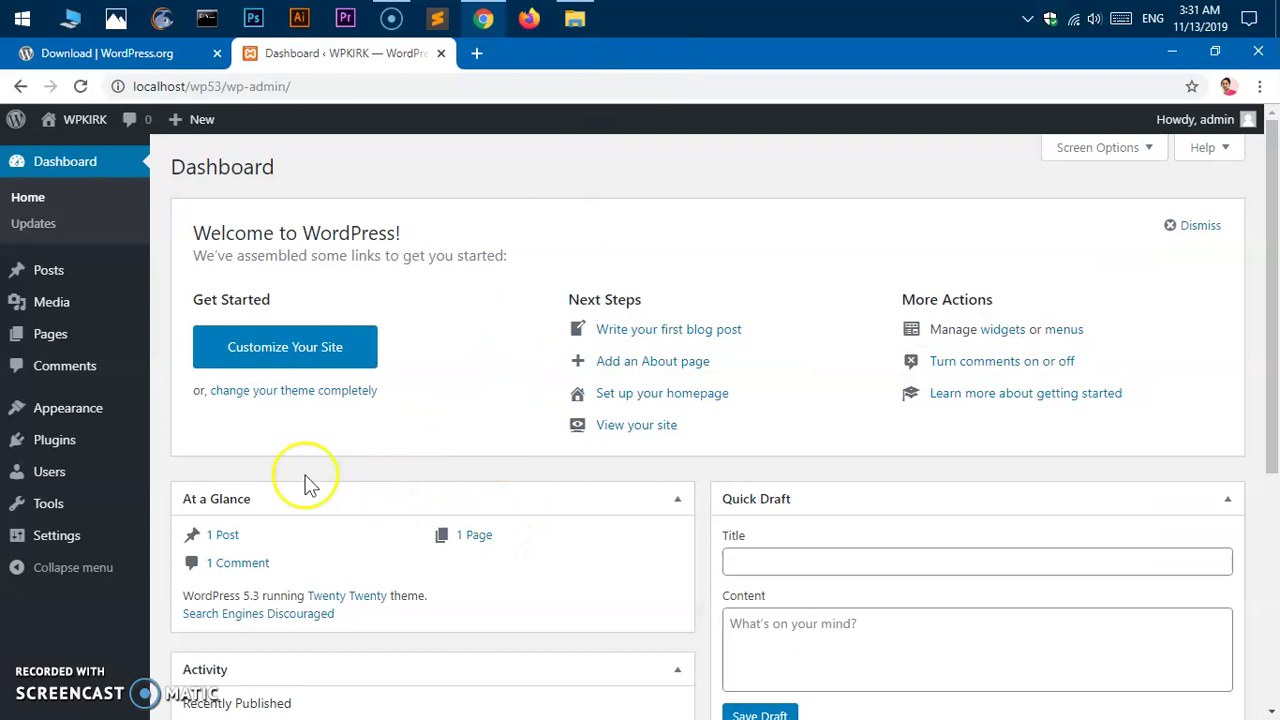
# Step: From Manage Themes, open the live WPKIRK site in a new tab and scroll through its Hello world! post
pyautogui.click(88, 419)
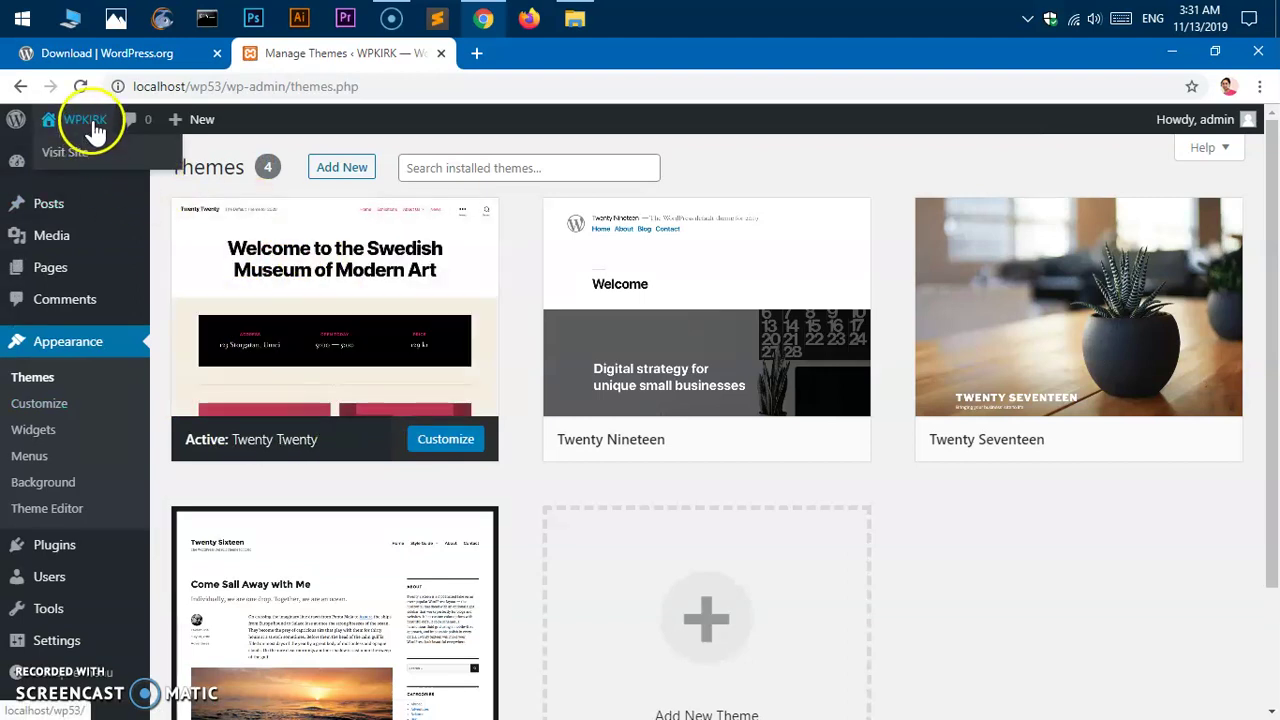
pyautogui.middleClick(93, 128)
pyautogui.click(529, 58)
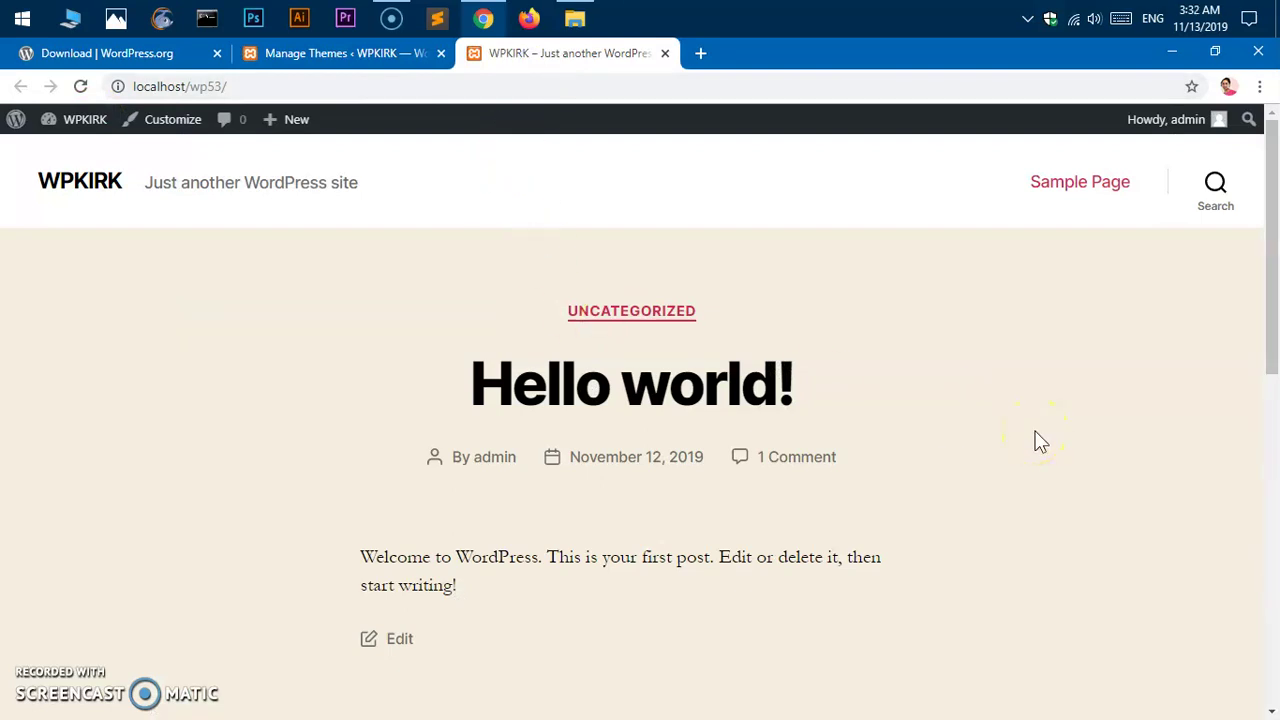
pyautogui.scroll(-10, 1040, 443)
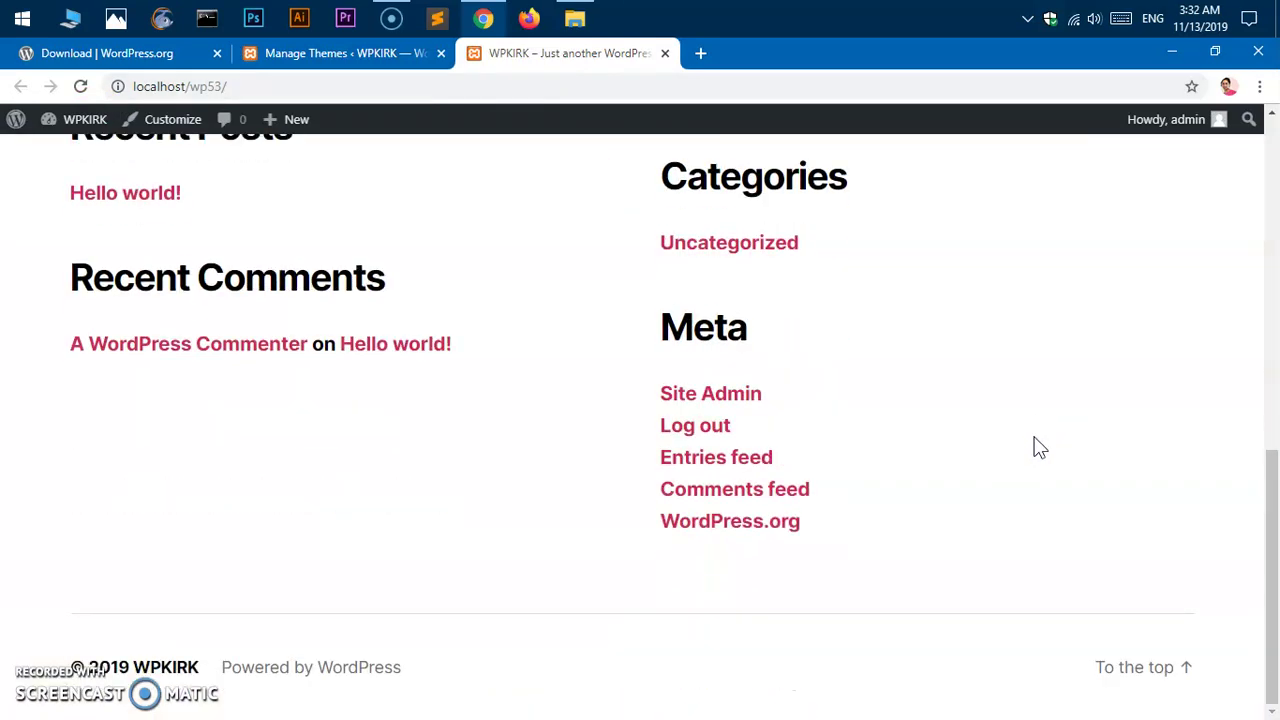
pyautogui.scroll(5, 1040, 447)
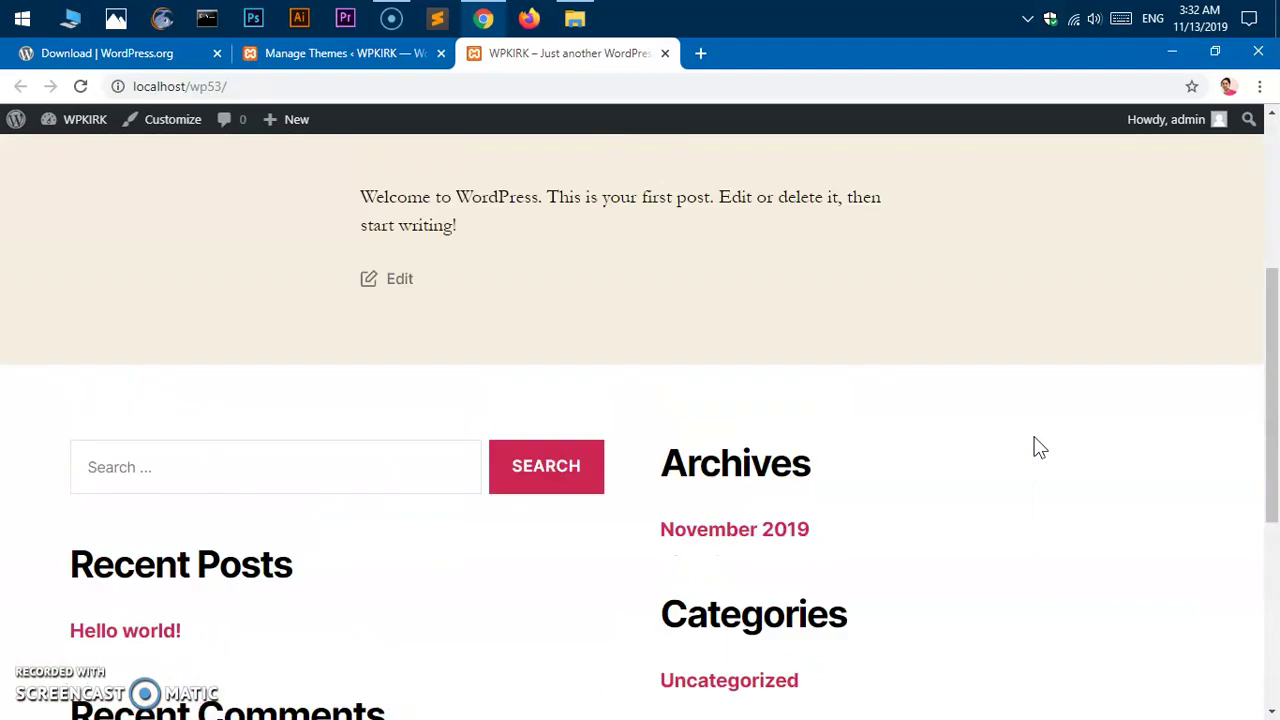
pyautogui.scroll(-5, 1040, 447)
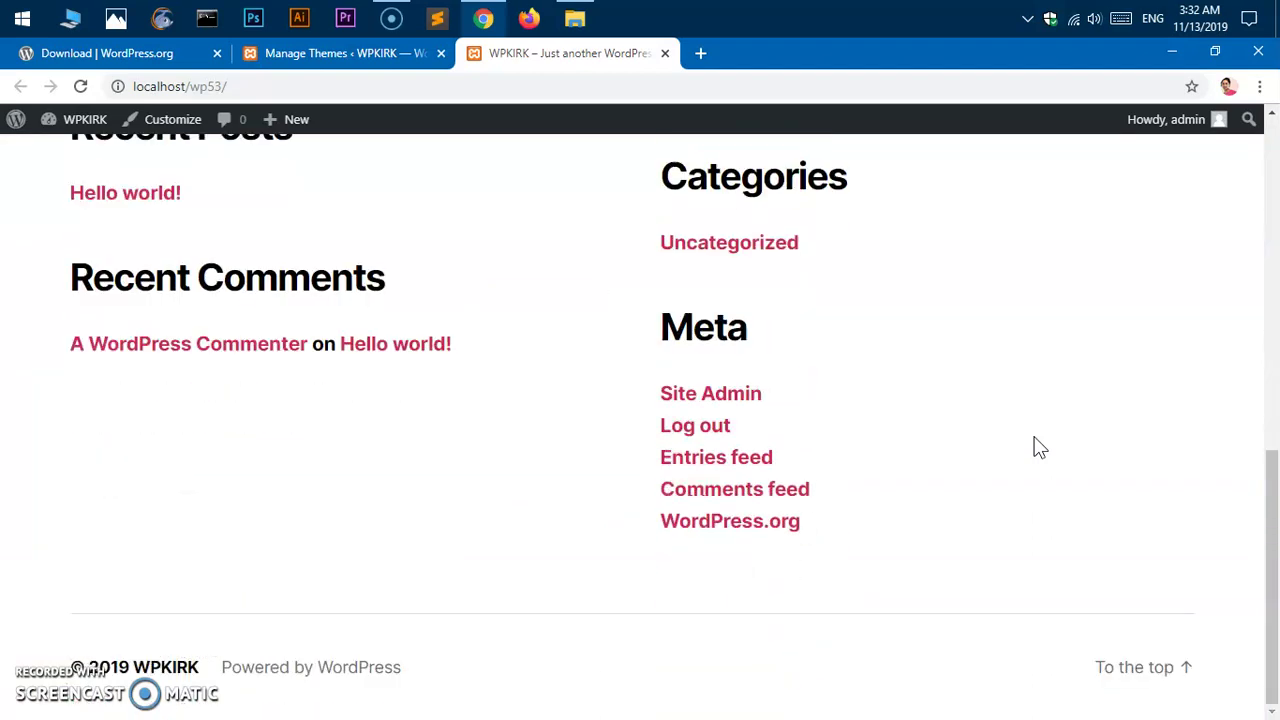
pyautogui.scroll(10, 1040, 447)
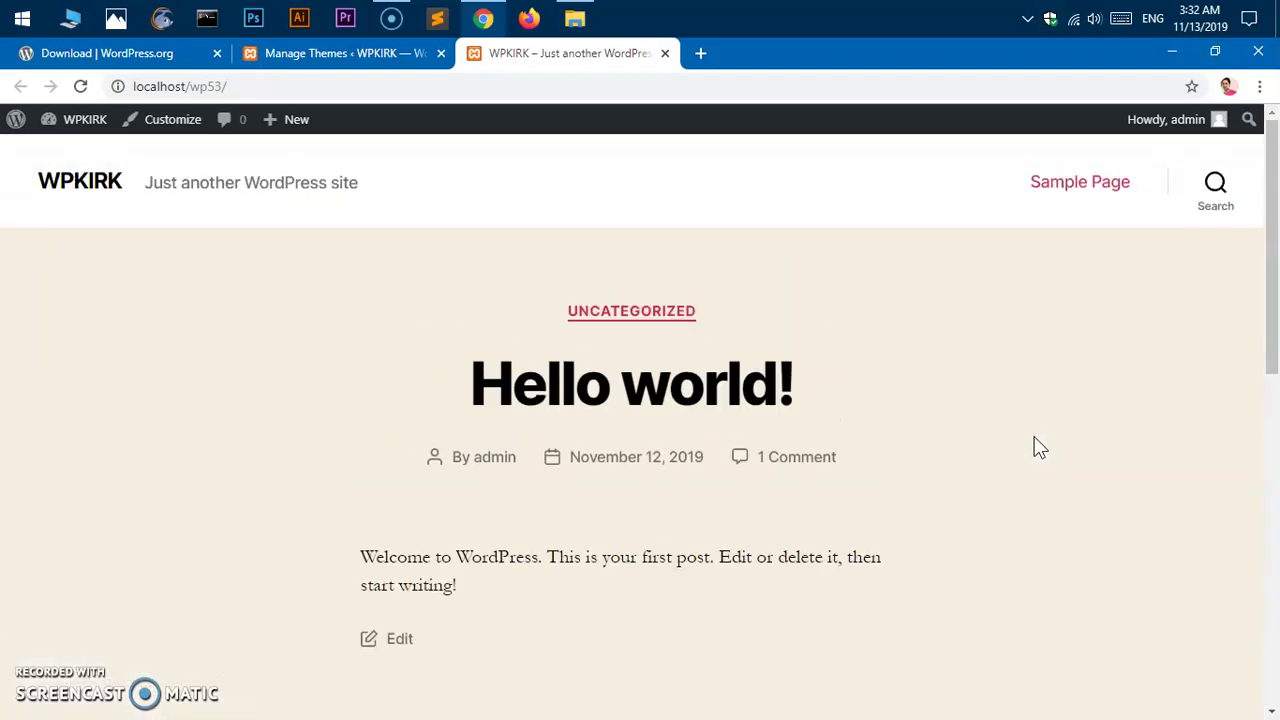
# Step: From Manage Themes go to Posts, open Hello world! for editing, and dismiss the blocks welcome tip
pyautogui.click(371, 57)
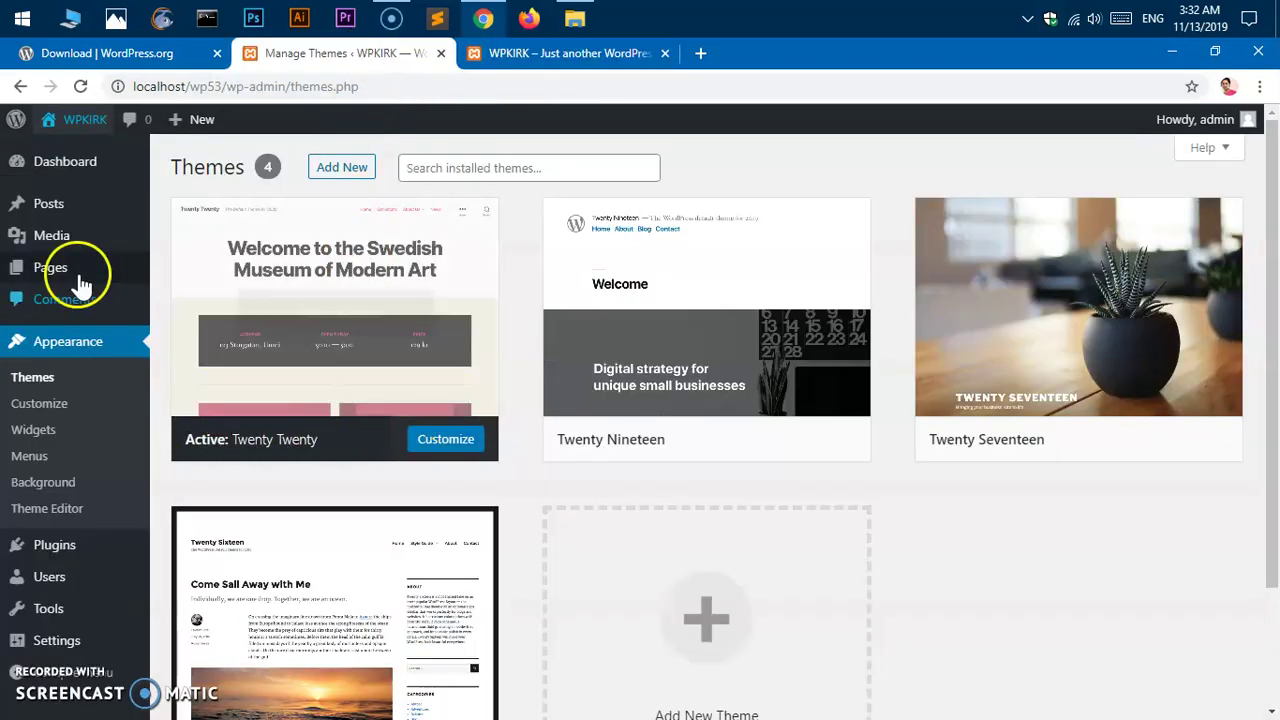
pyautogui.click(58, 203)
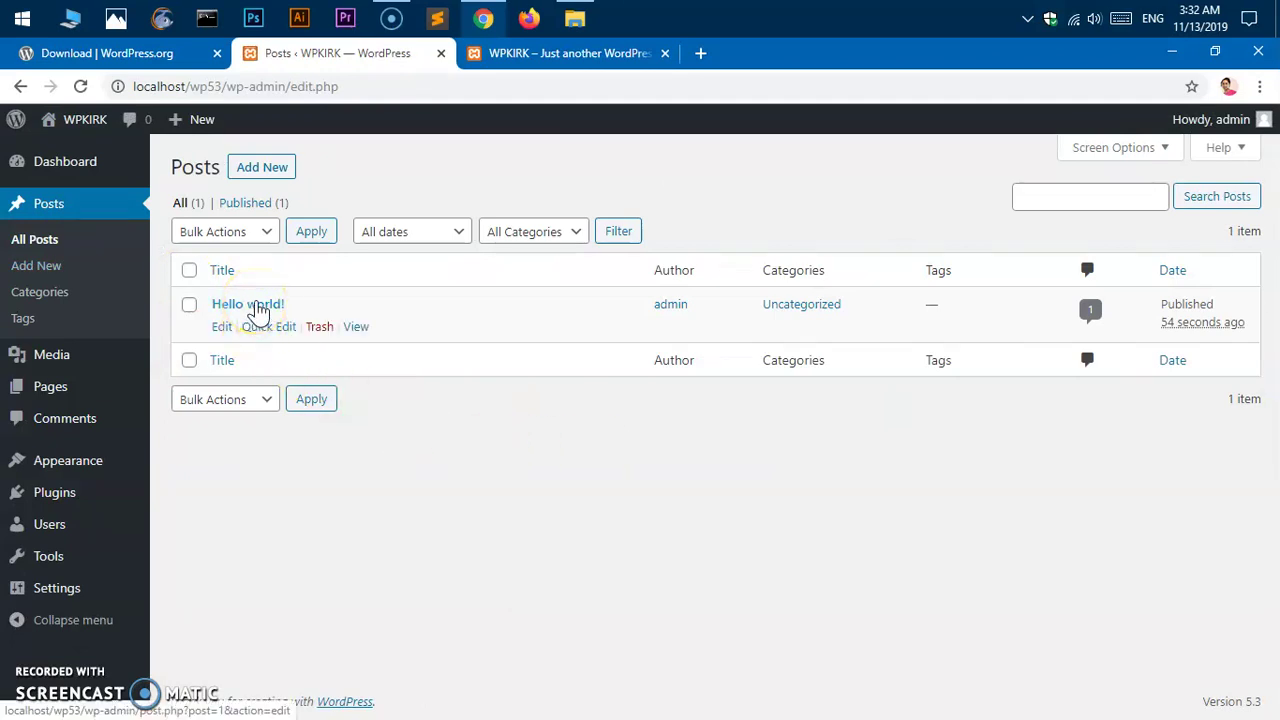
pyautogui.click(258, 311)
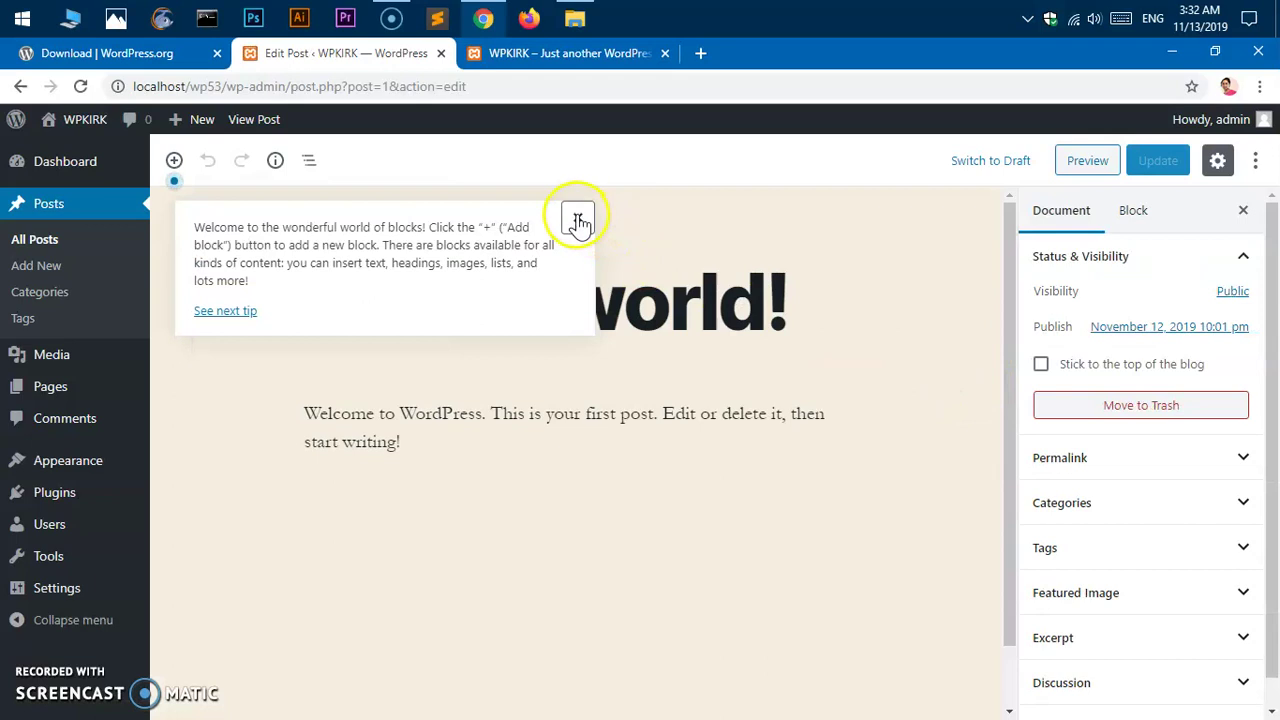
pyautogui.click(577, 218)
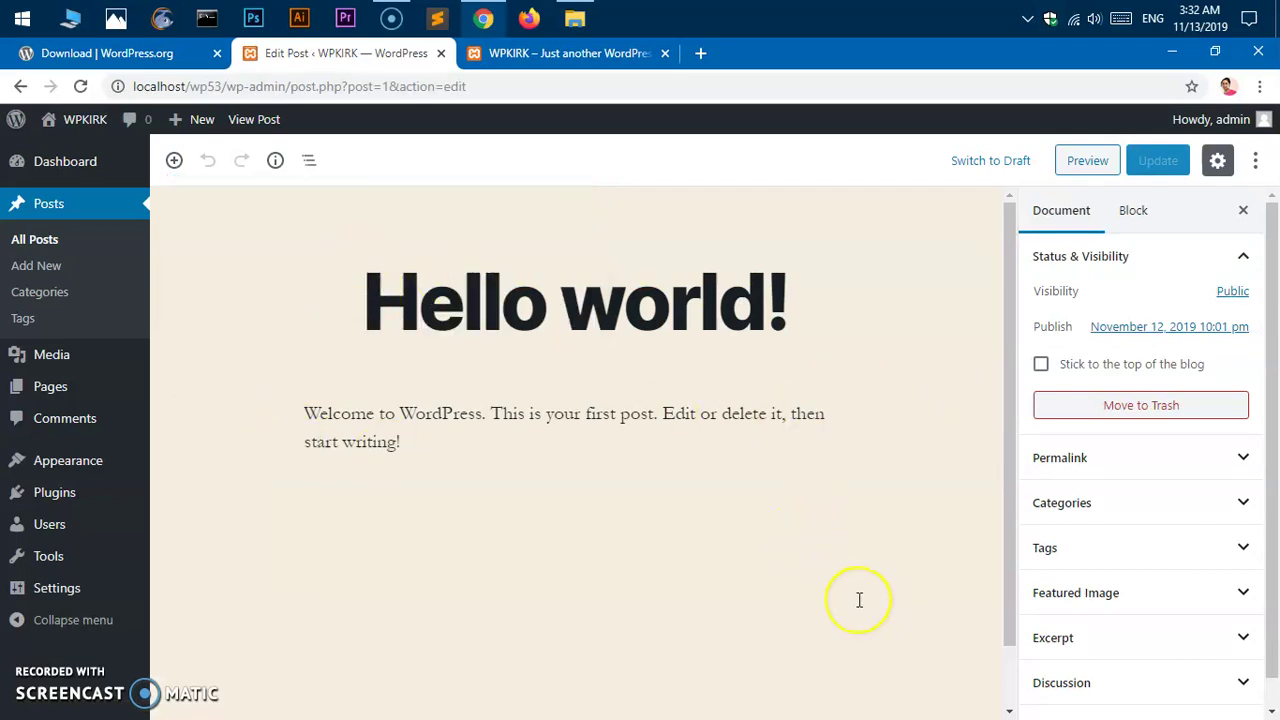
pyautogui.scroll(-2, 859, 600)
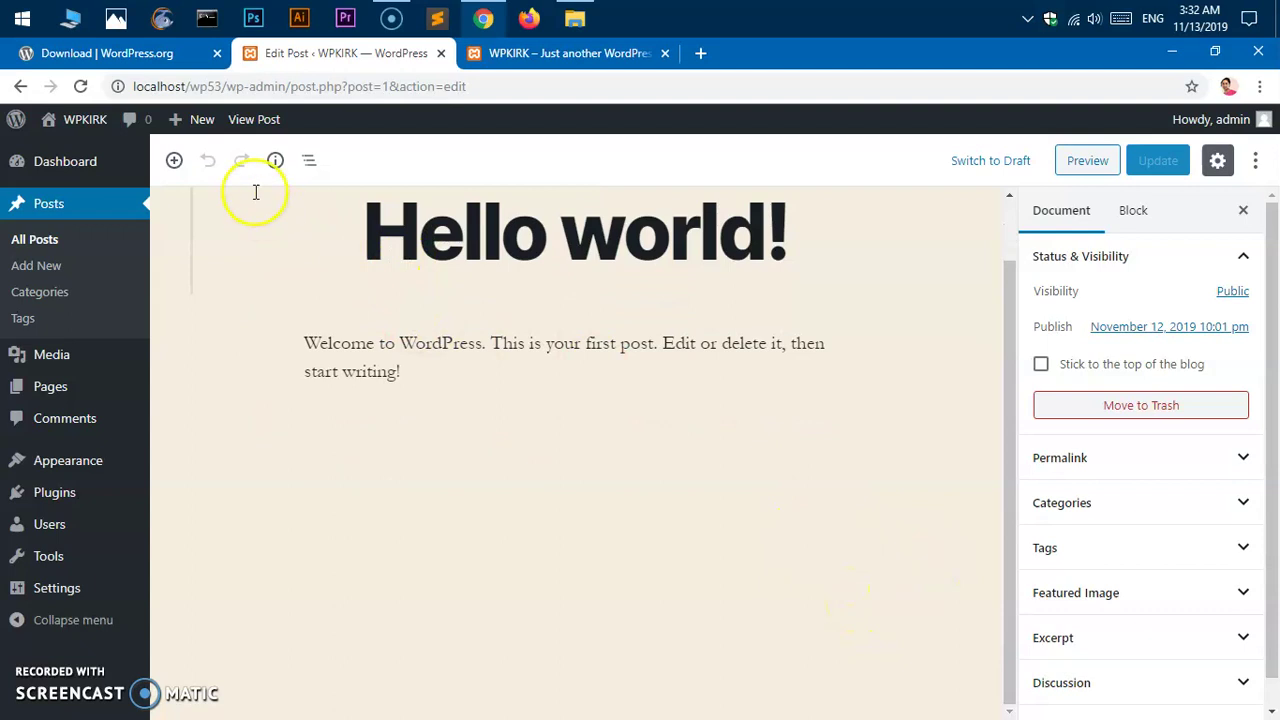
# Step: Open the block inserter and browse Common Blocks, Formatting (previewing Custom HTML), then Layout Elements
pyautogui.click(174, 160)
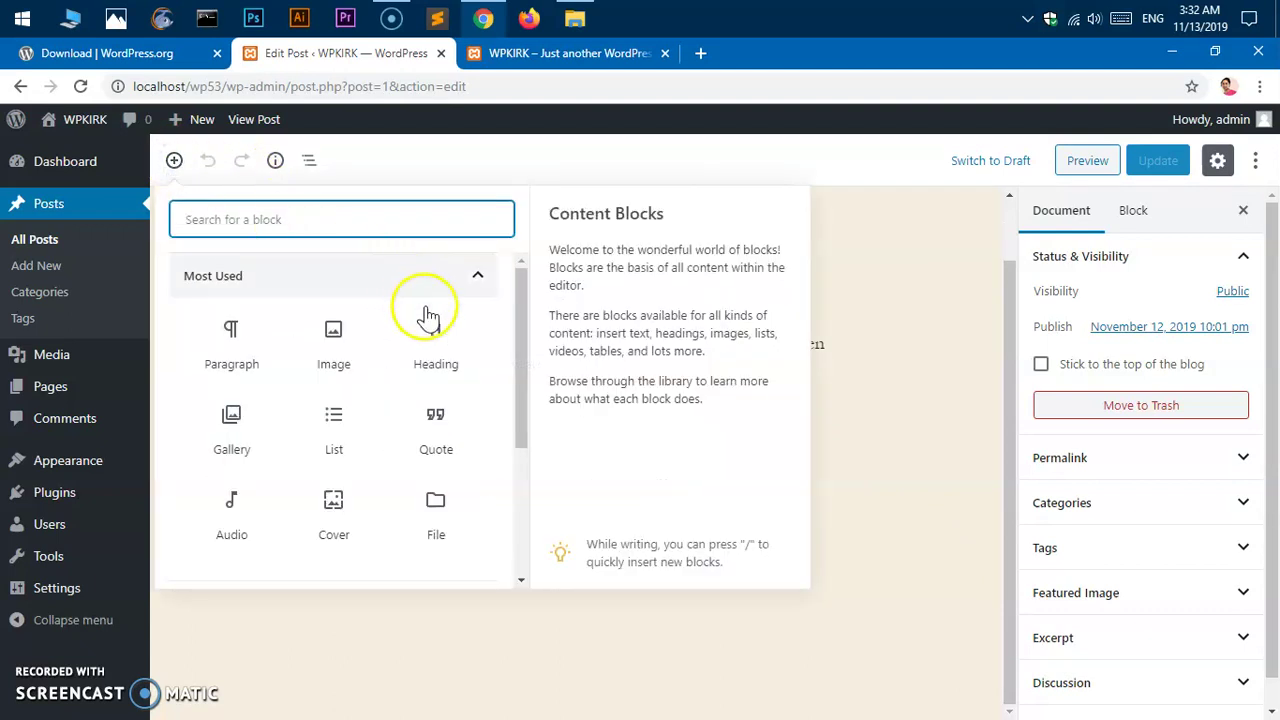
pyautogui.click(523, 320)
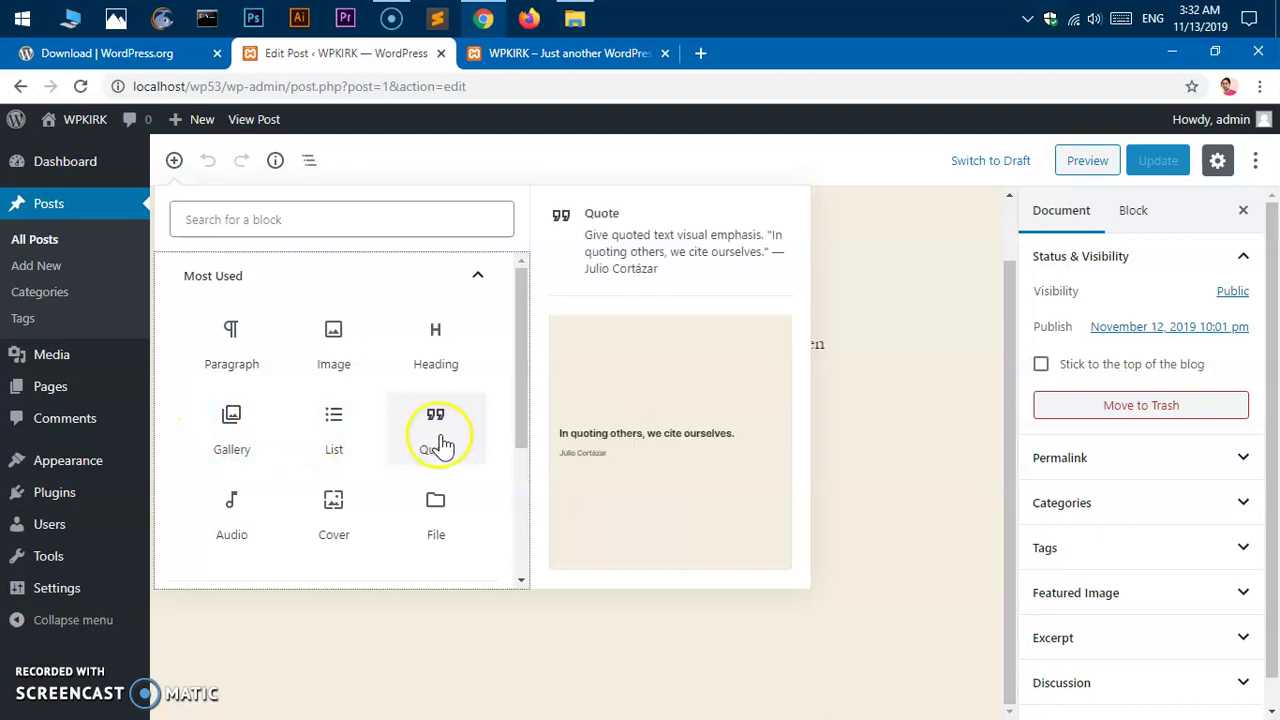
pyautogui.scroll(-3, 443, 445)
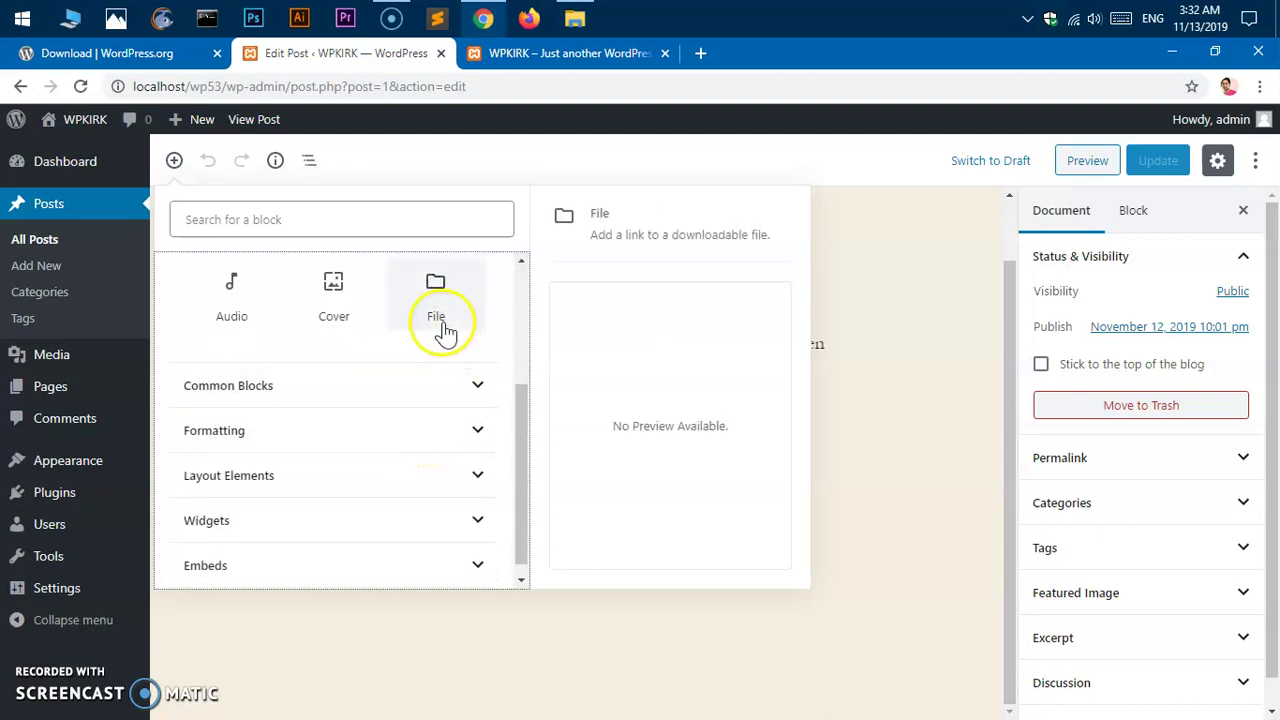
pyautogui.click(479, 392)
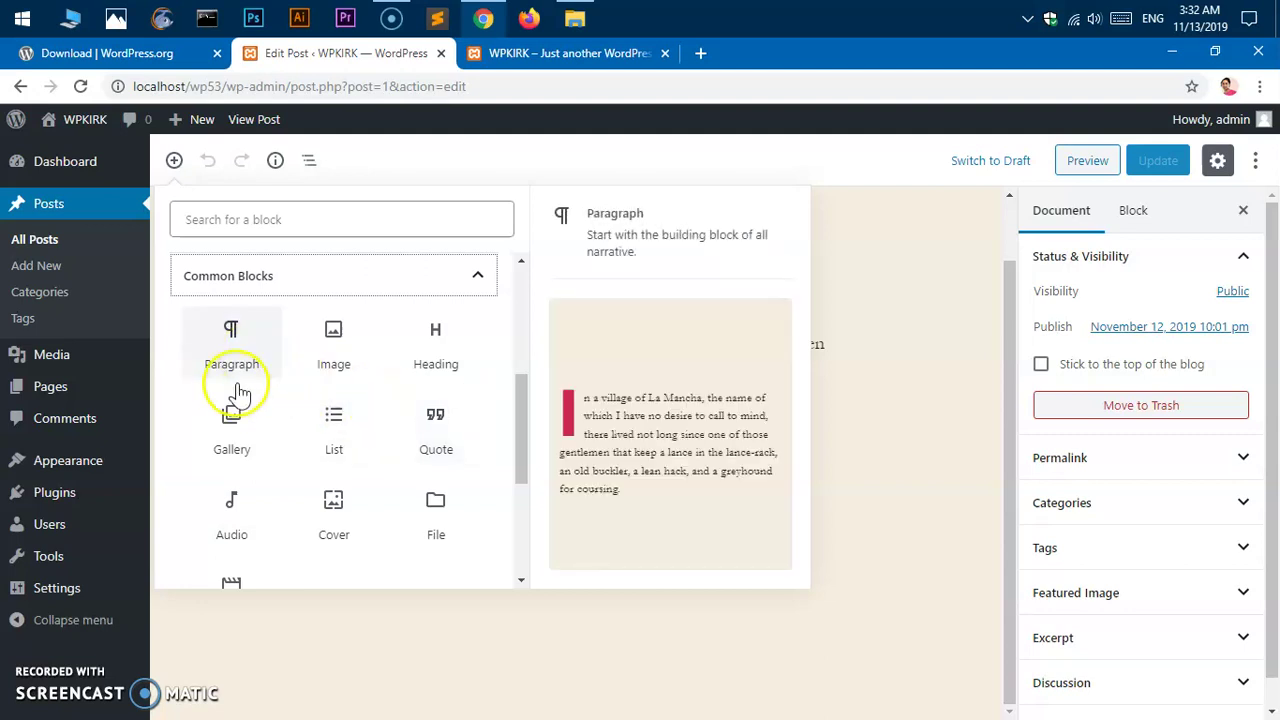
pyautogui.click(474, 277)
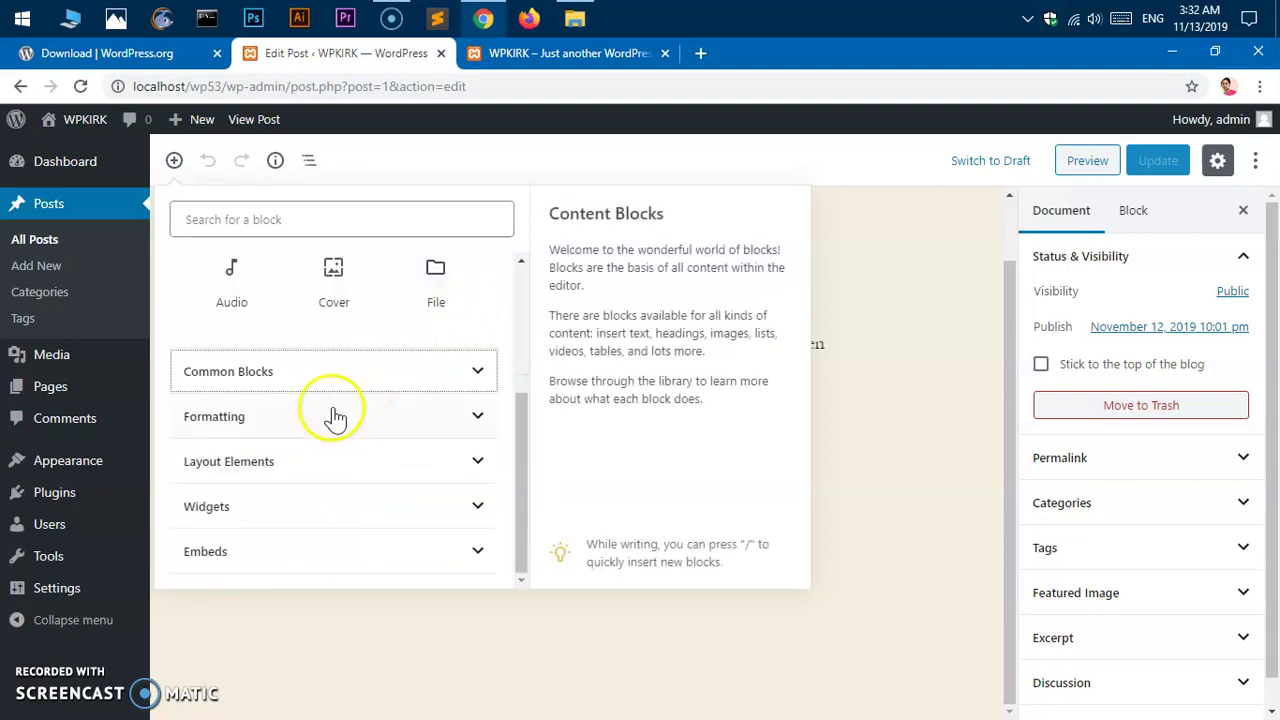
pyautogui.click(456, 421)
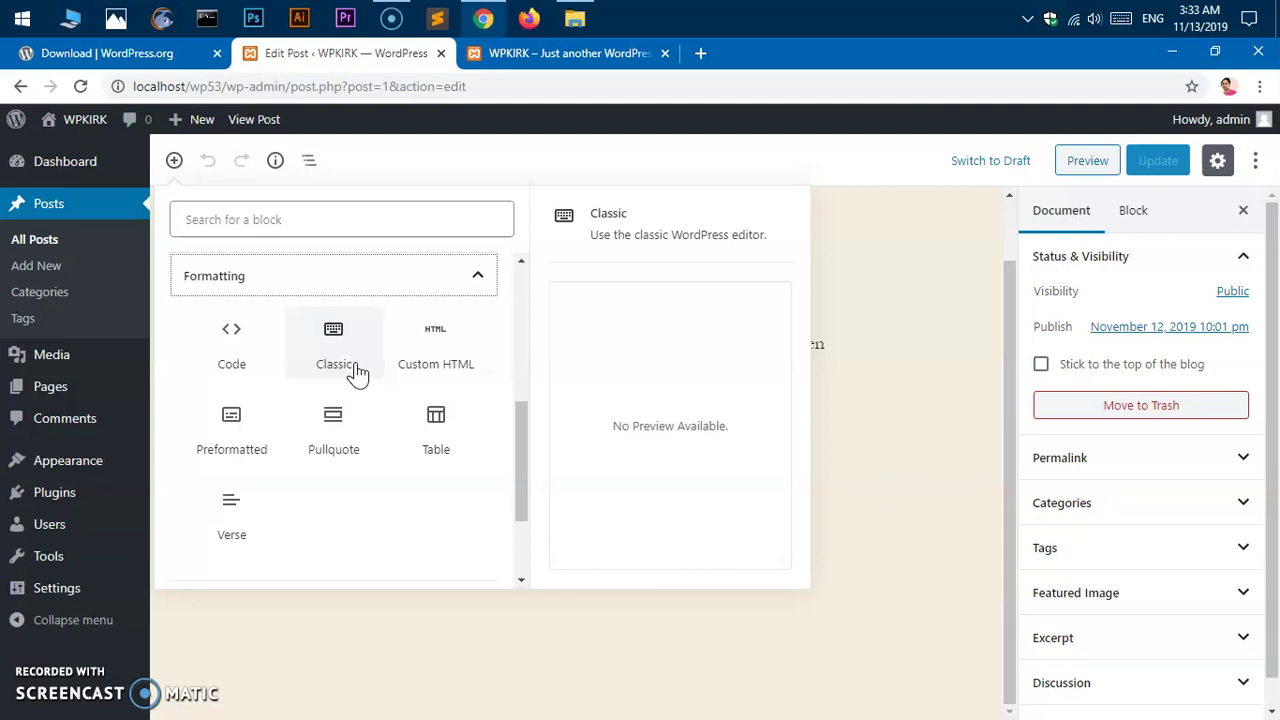
pyautogui.click(441, 366)
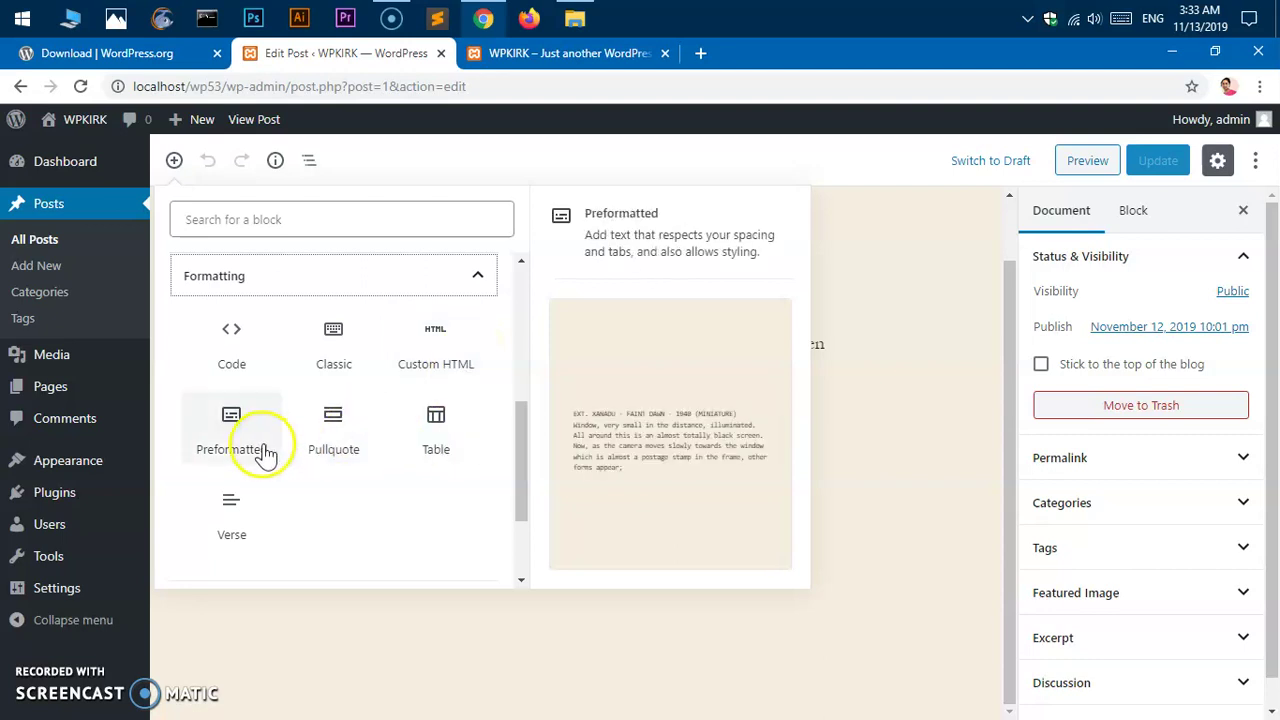
pyautogui.click(476, 276)
pyautogui.click(472, 462)
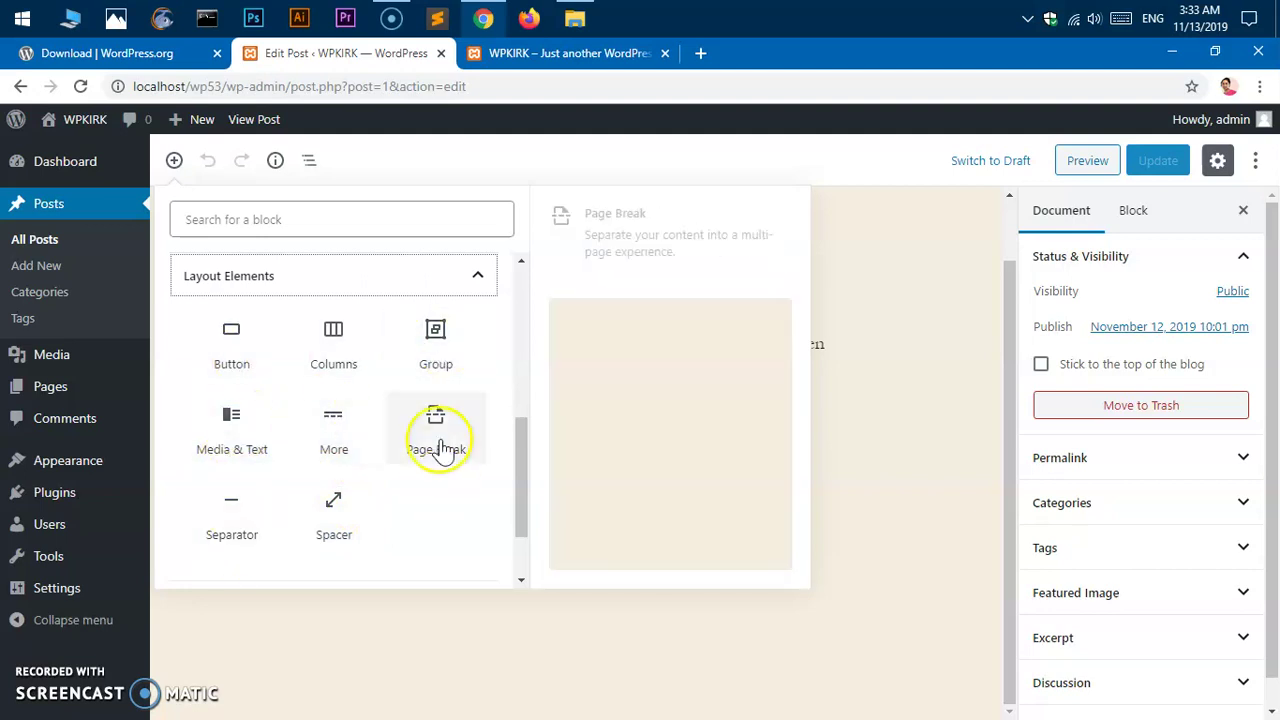
# Step: Browse Widgets, collapse it and Layout Elements, then scroll Embeds down to Amazon Kindle
pyautogui.scroll(-1, 374, 506)
pyautogui.click(475, 505)
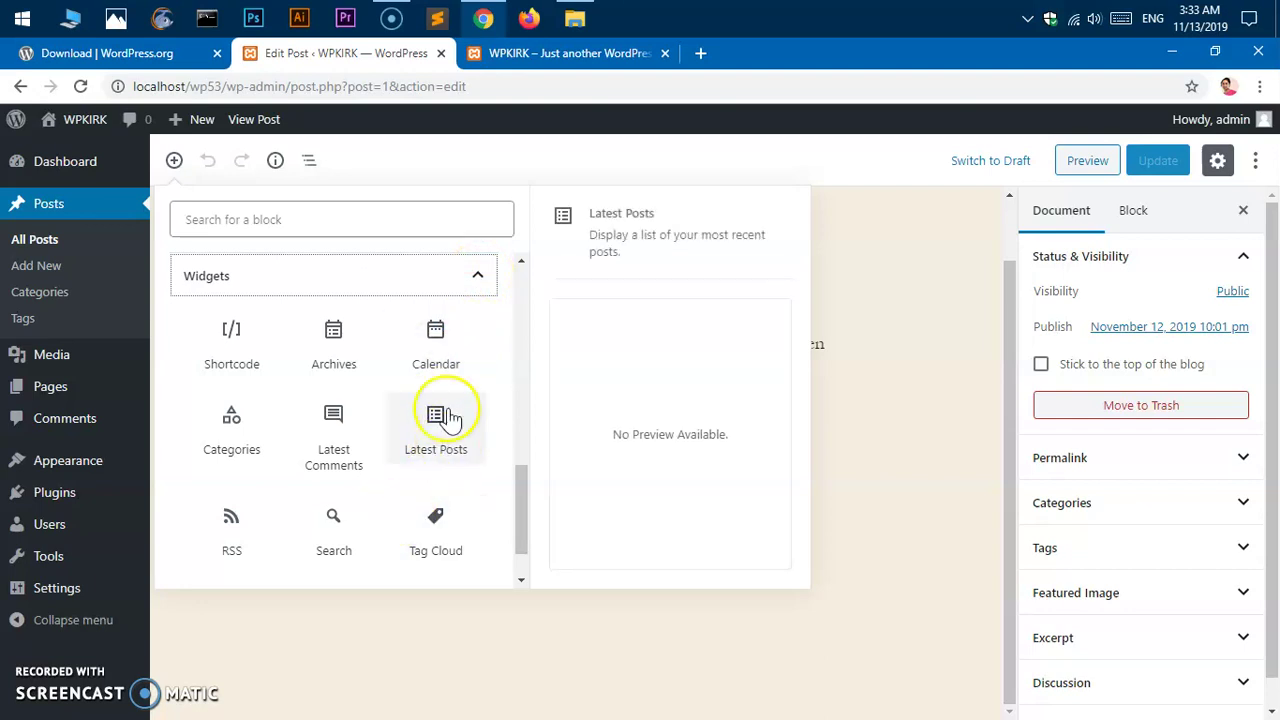
pyautogui.click(484, 273)
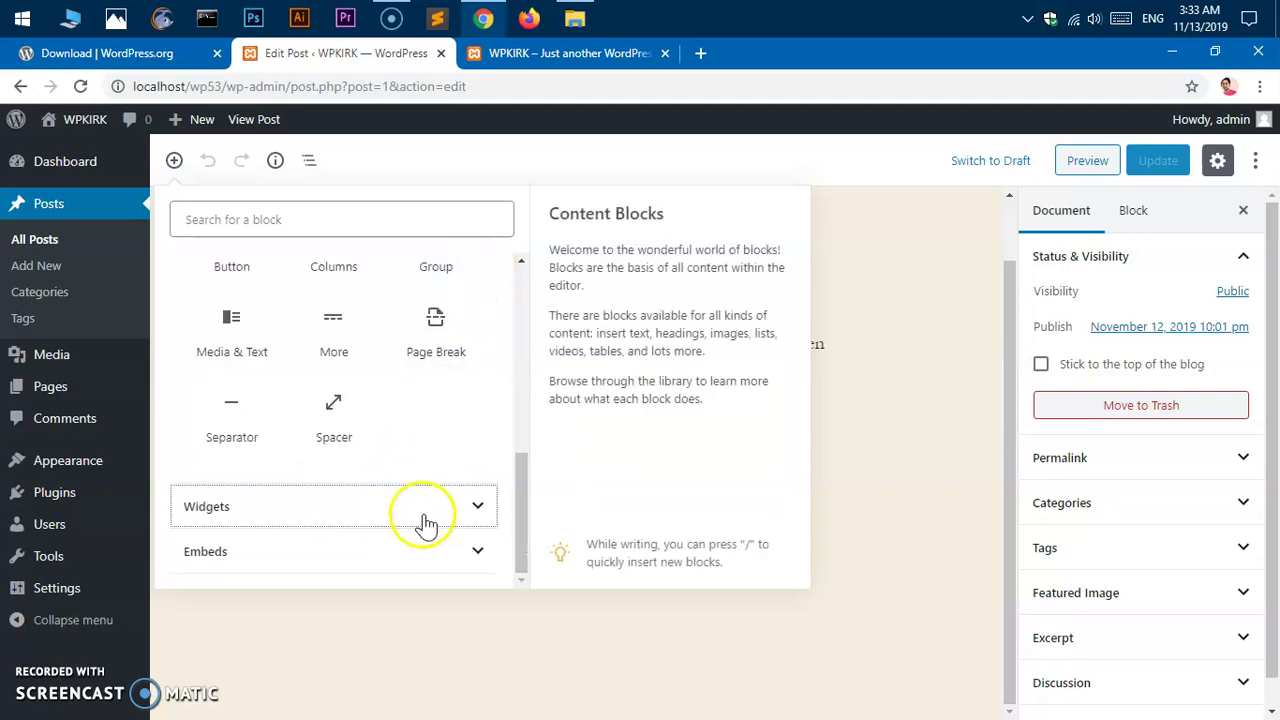
pyautogui.moveTo(517, 468); pyautogui.dragTo(513, 383)
pyautogui.click(484, 345)
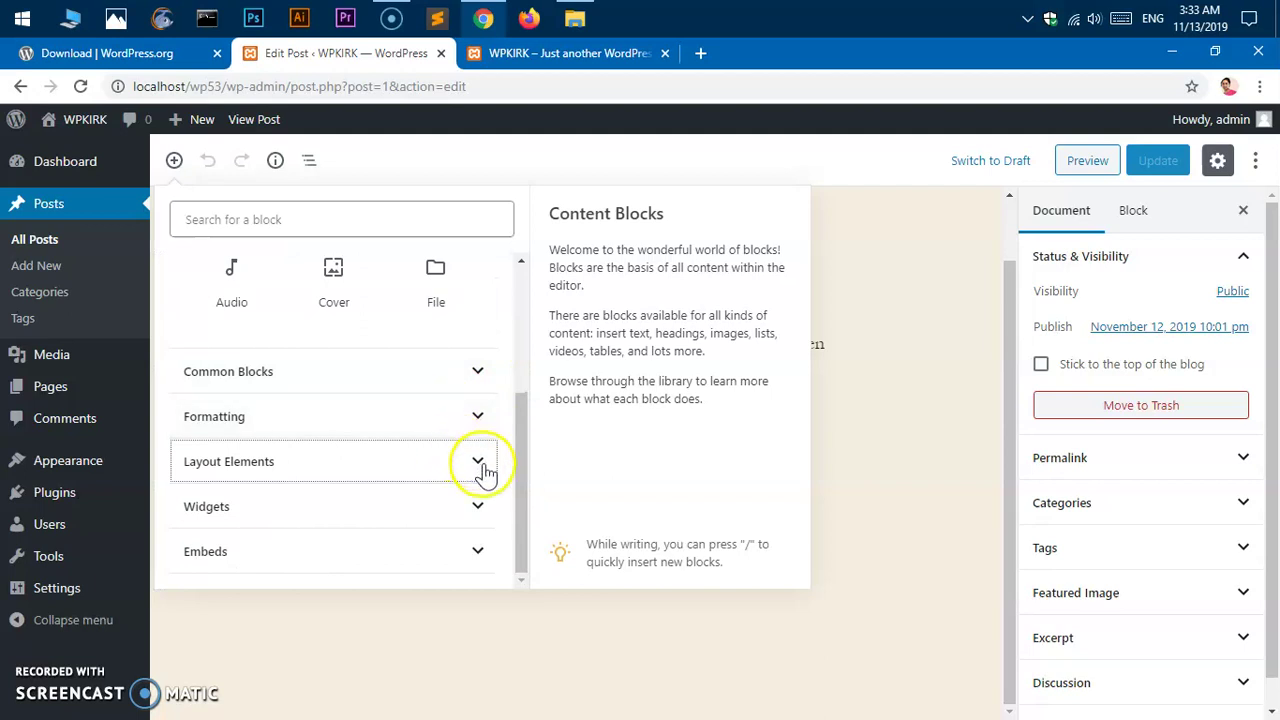
pyautogui.click(480, 506)
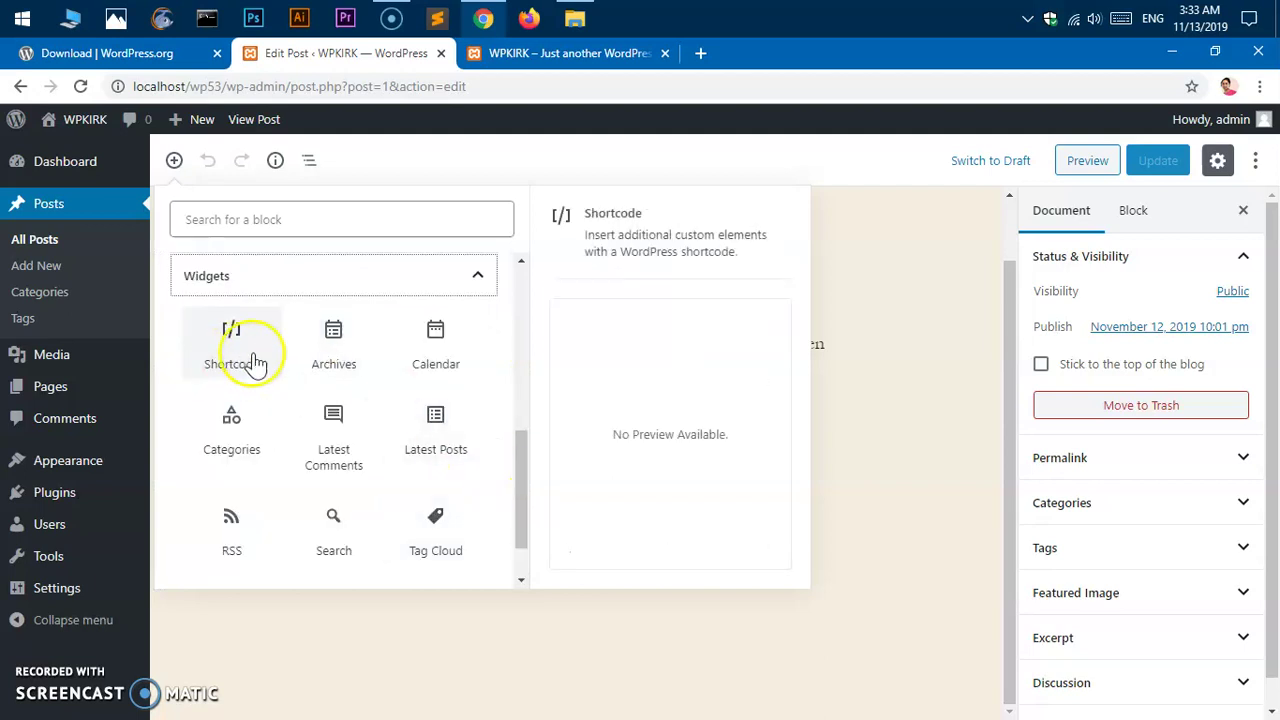
pyautogui.click(484, 277)
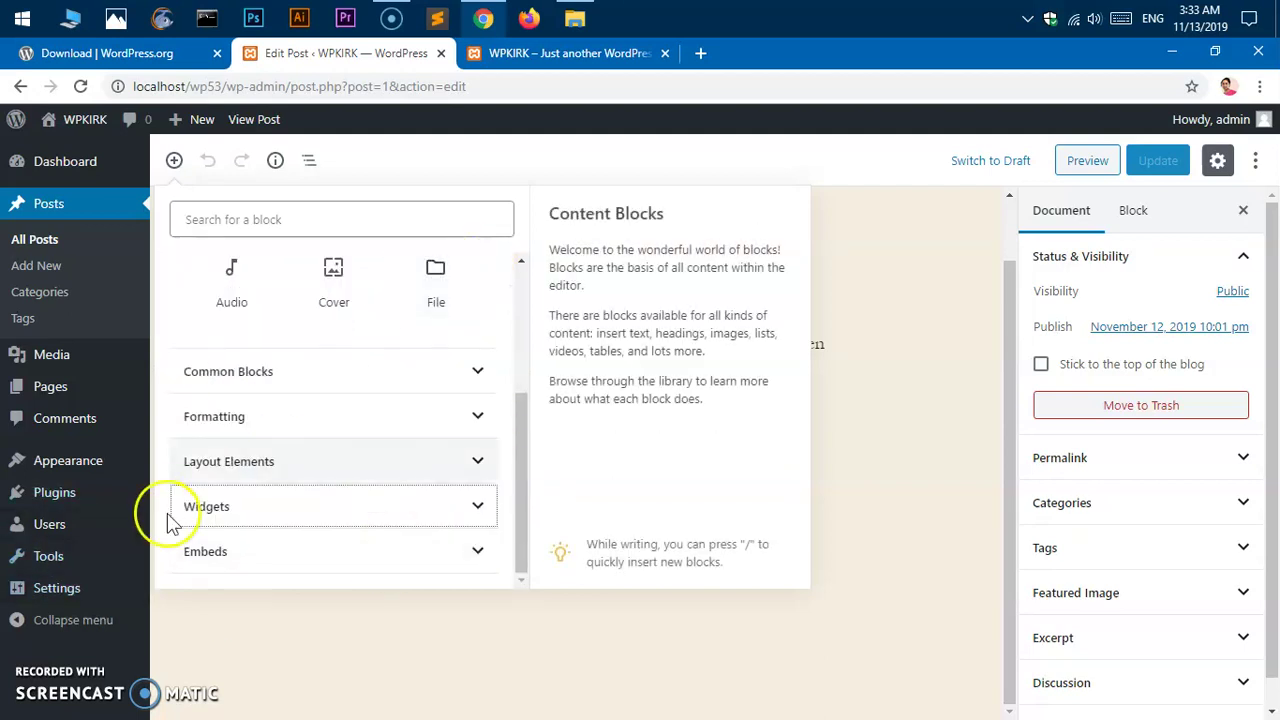
pyautogui.click(471, 547)
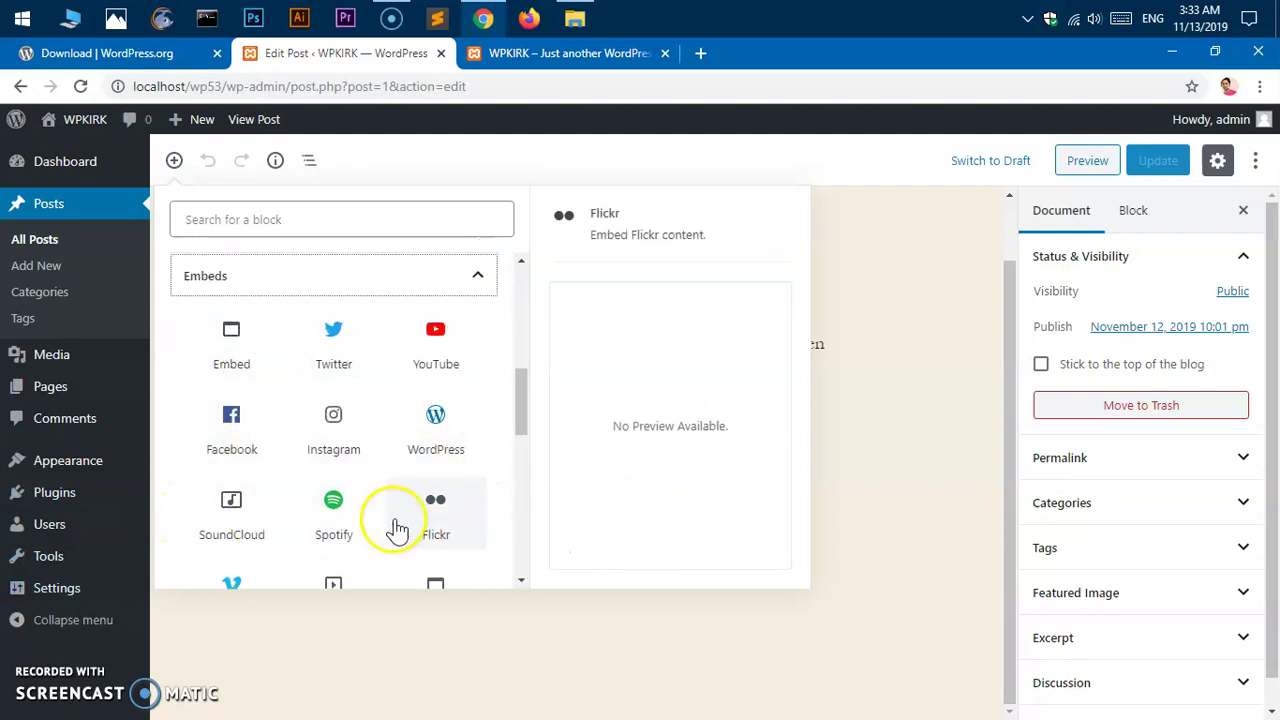
pyautogui.scroll(-5, 414, 530)
pyautogui.scroll(-3, 414, 533)
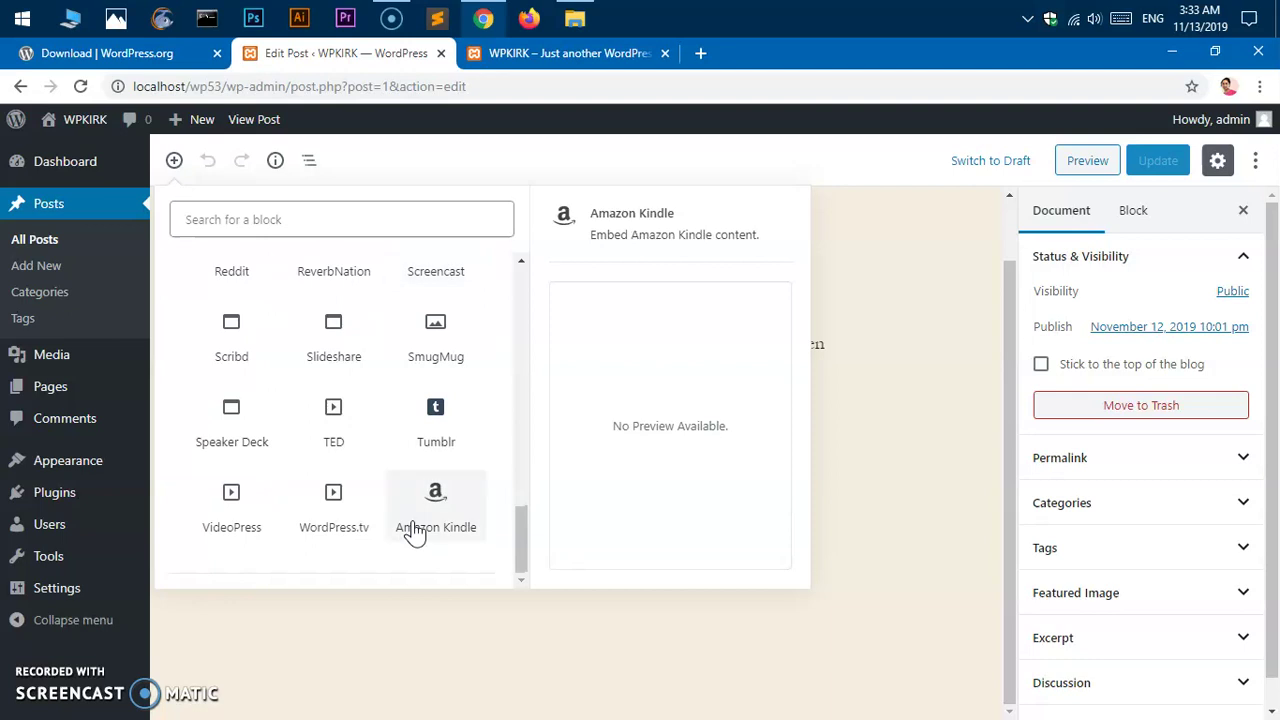
# Step: Close the block library, select the welcome paragraph, and check the front-end tab
pyautogui.click(463, 166)
pyautogui.click(557, 469)
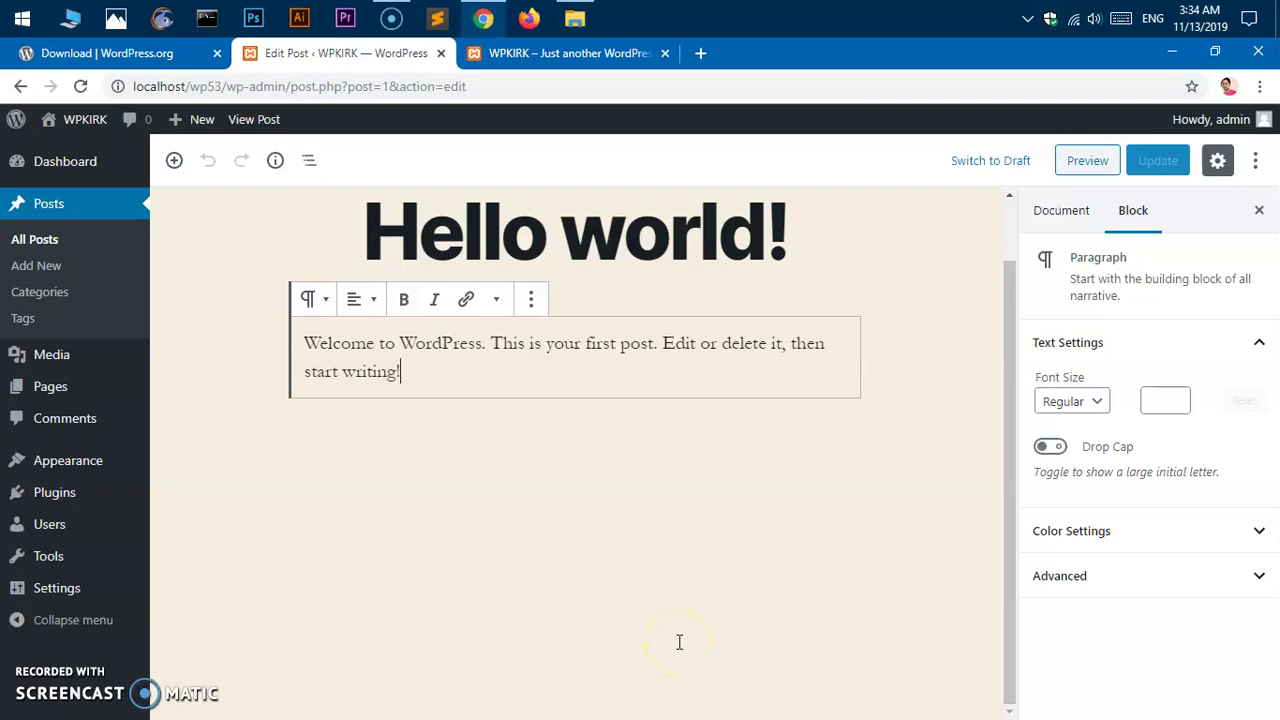
pyautogui.click(562, 55)
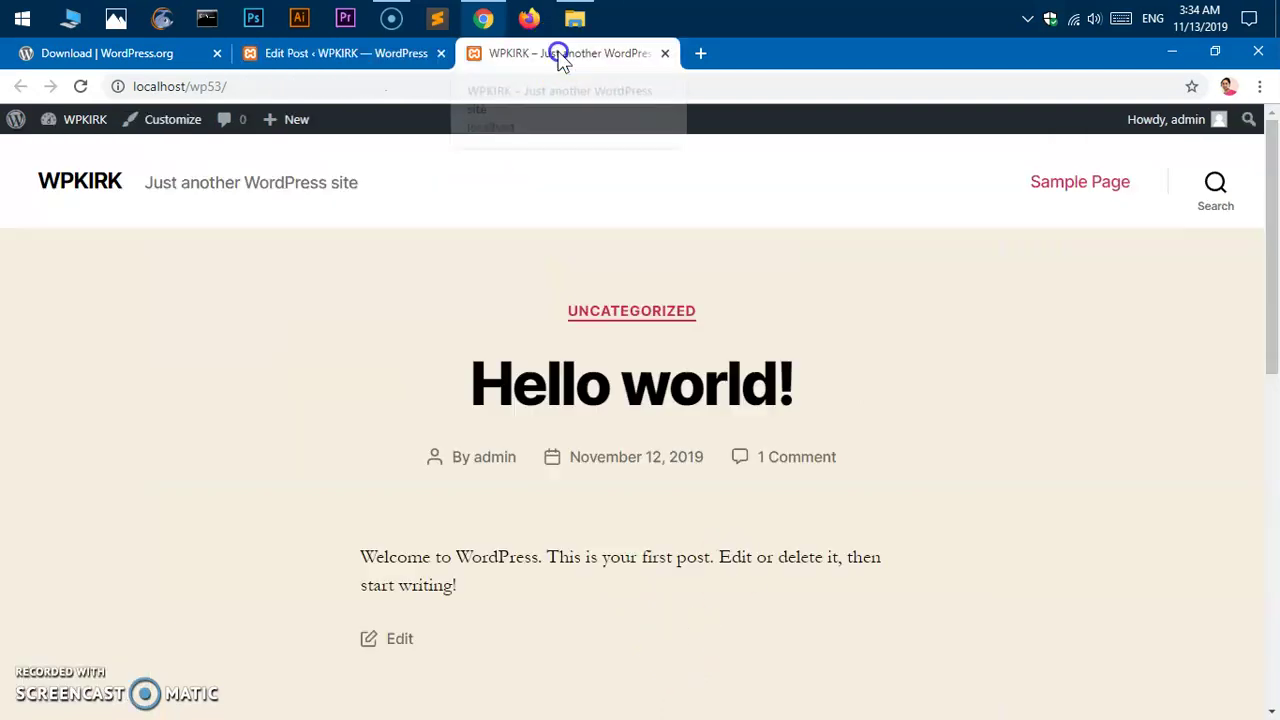
# Step: Back in the post editor, open Appearance > Customize
pyautogui.click(348, 57)
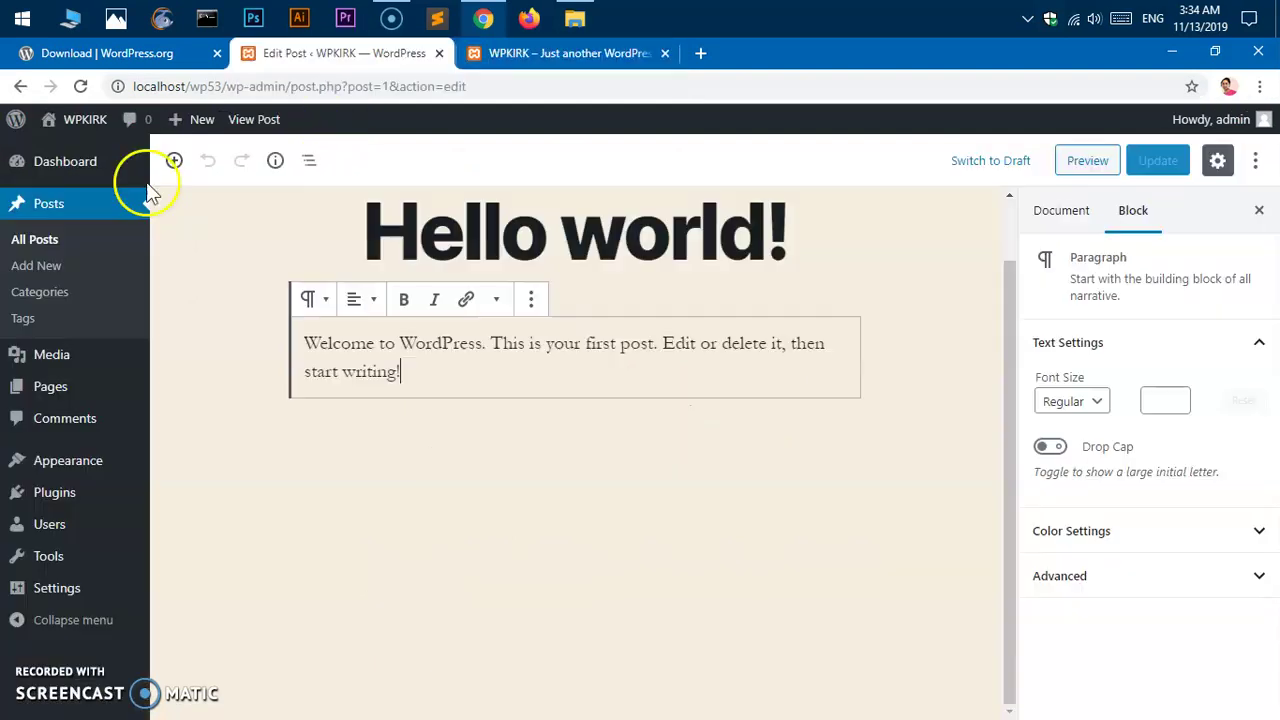
pyautogui.moveTo(113, 470)
pyautogui.click(193, 489)
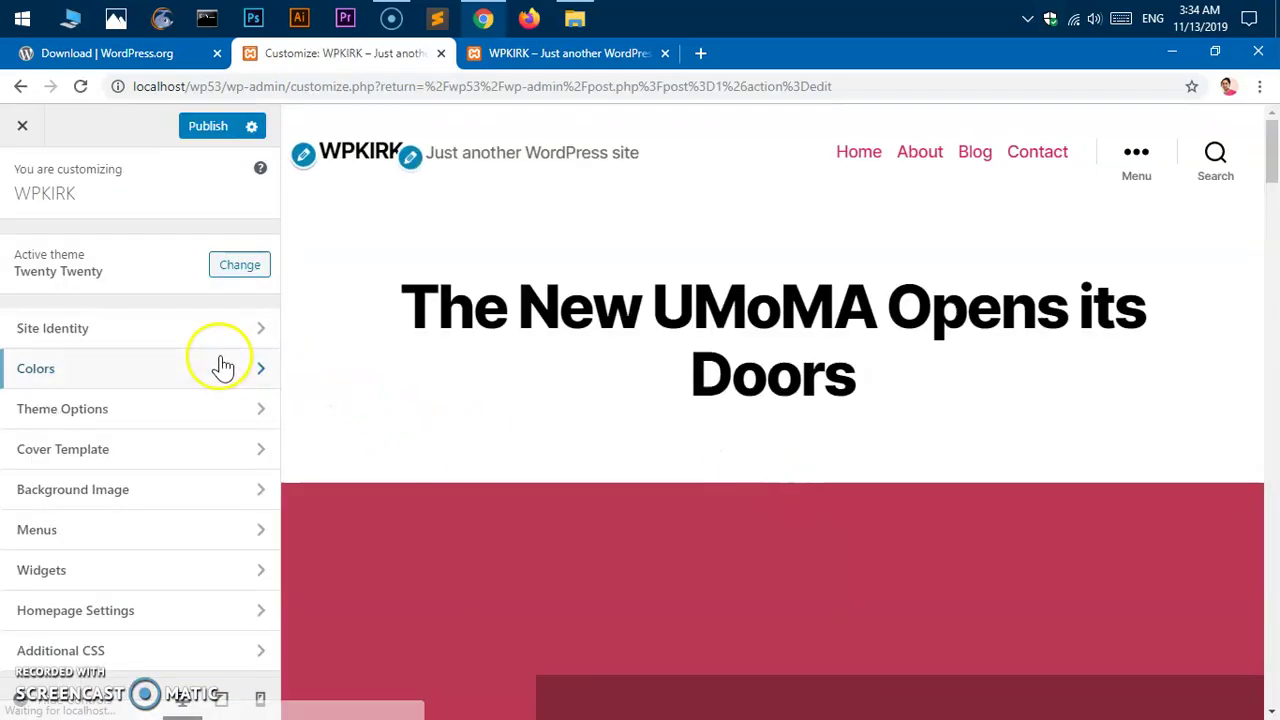
# Step: Look through the Customizer's Site Identity, Colors and Theme Options sections
pyautogui.click(236, 328)
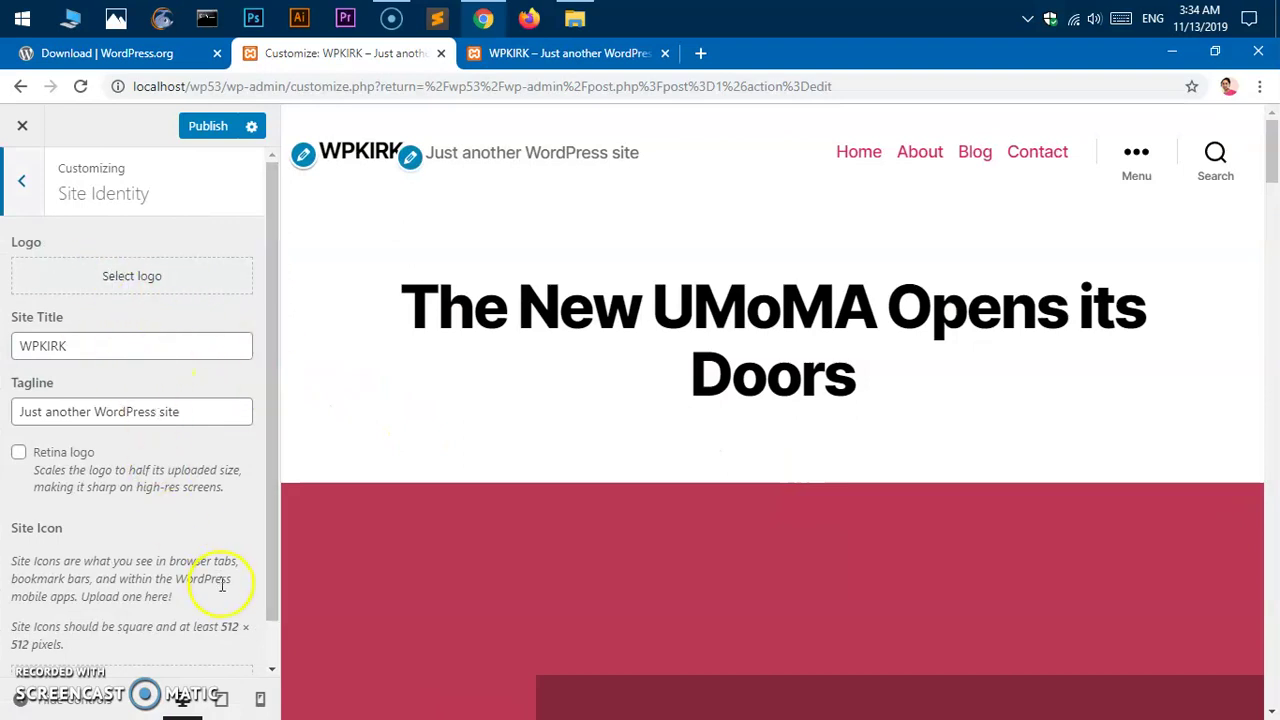
pyautogui.scroll(-1, 222, 585)
pyautogui.scroll(1, 150, 330)
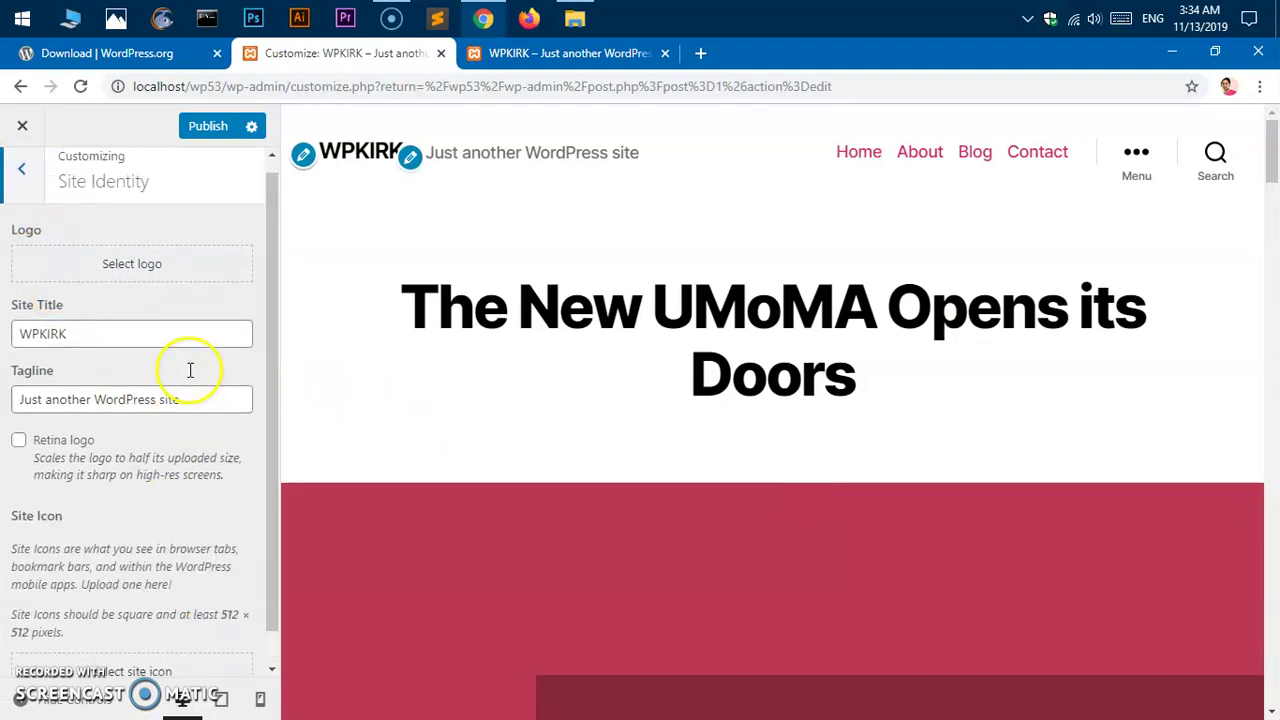
pyautogui.click(24, 185)
pyautogui.click(255, 380)
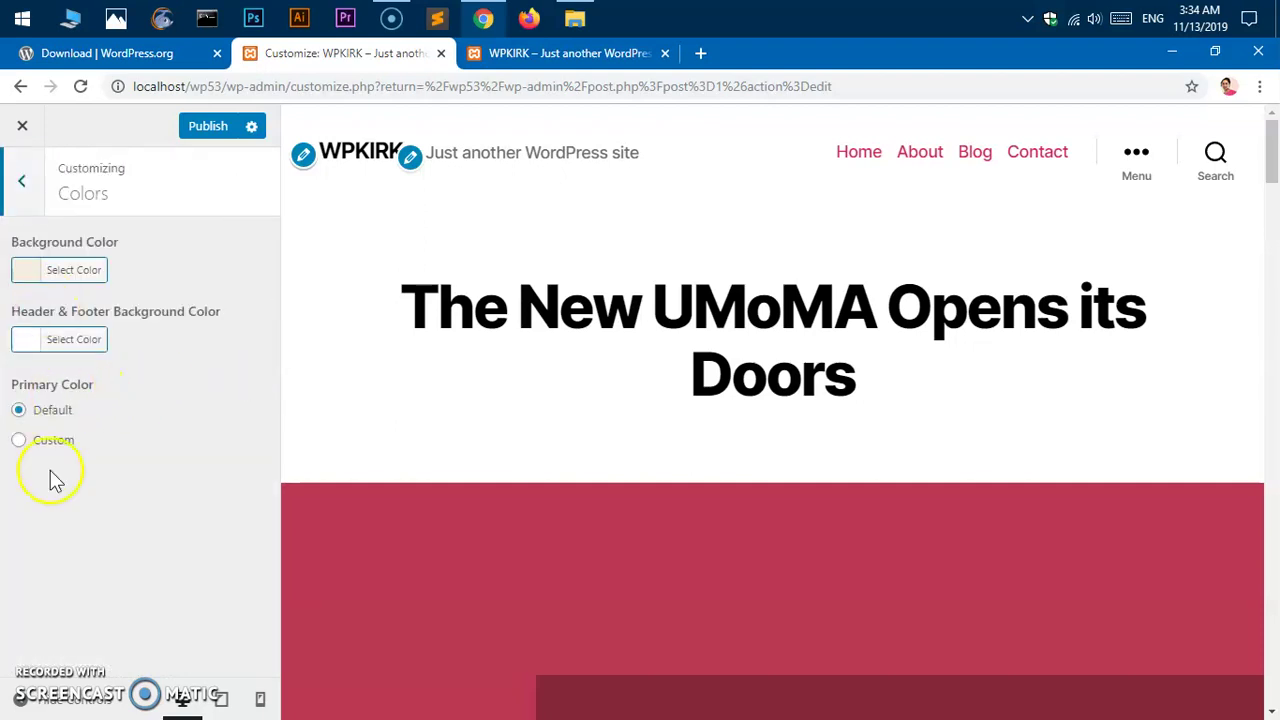
pyautogui.click(24, 190)
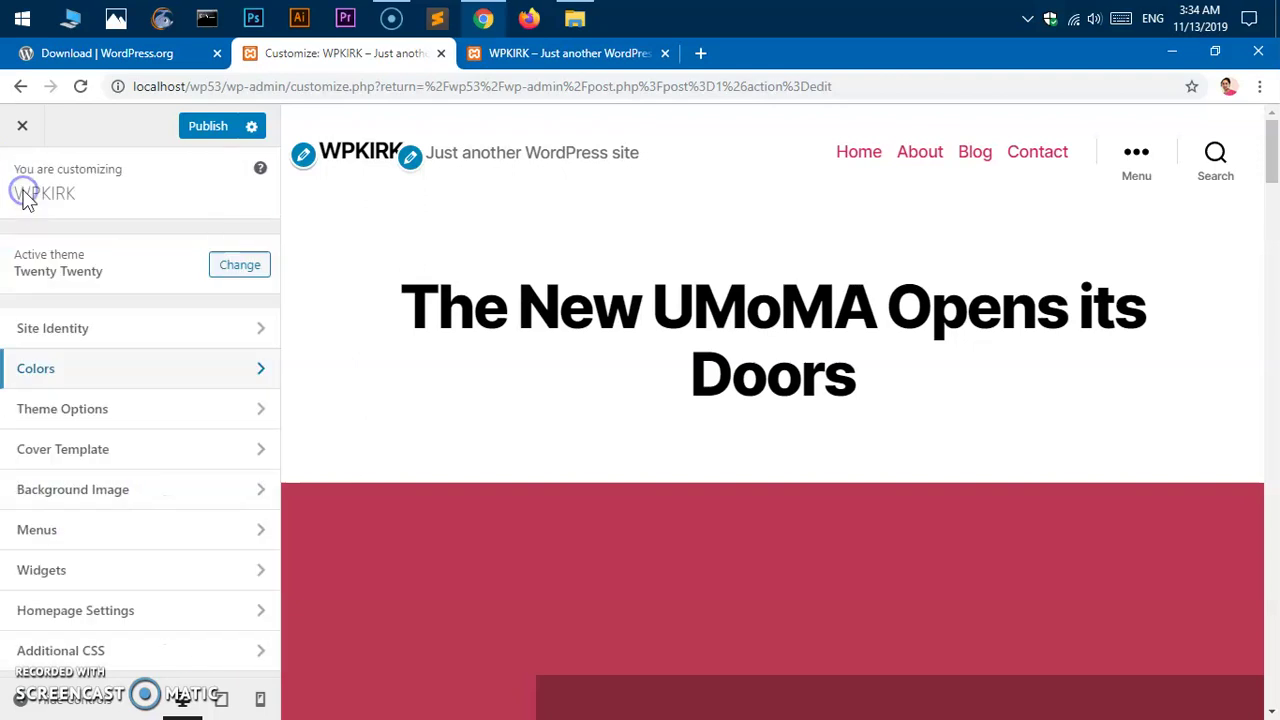
pyautogui.click(190, 412)
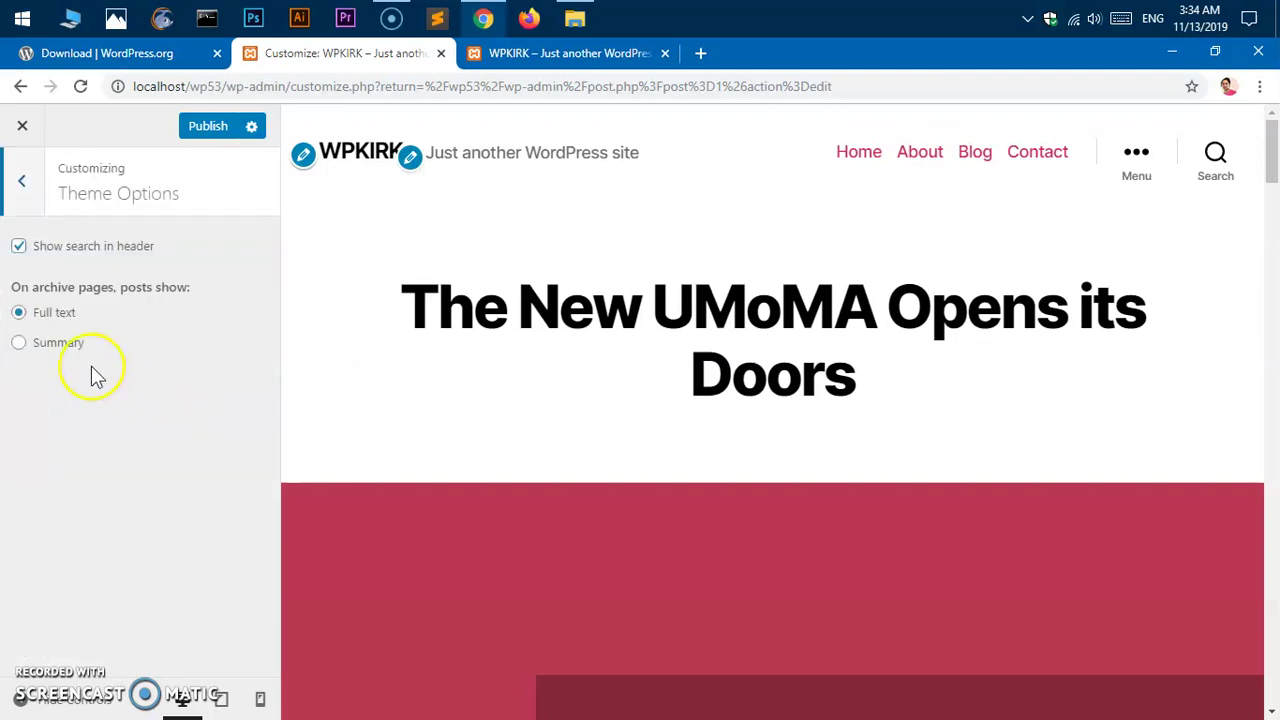
pyautogui.click(34, 178)
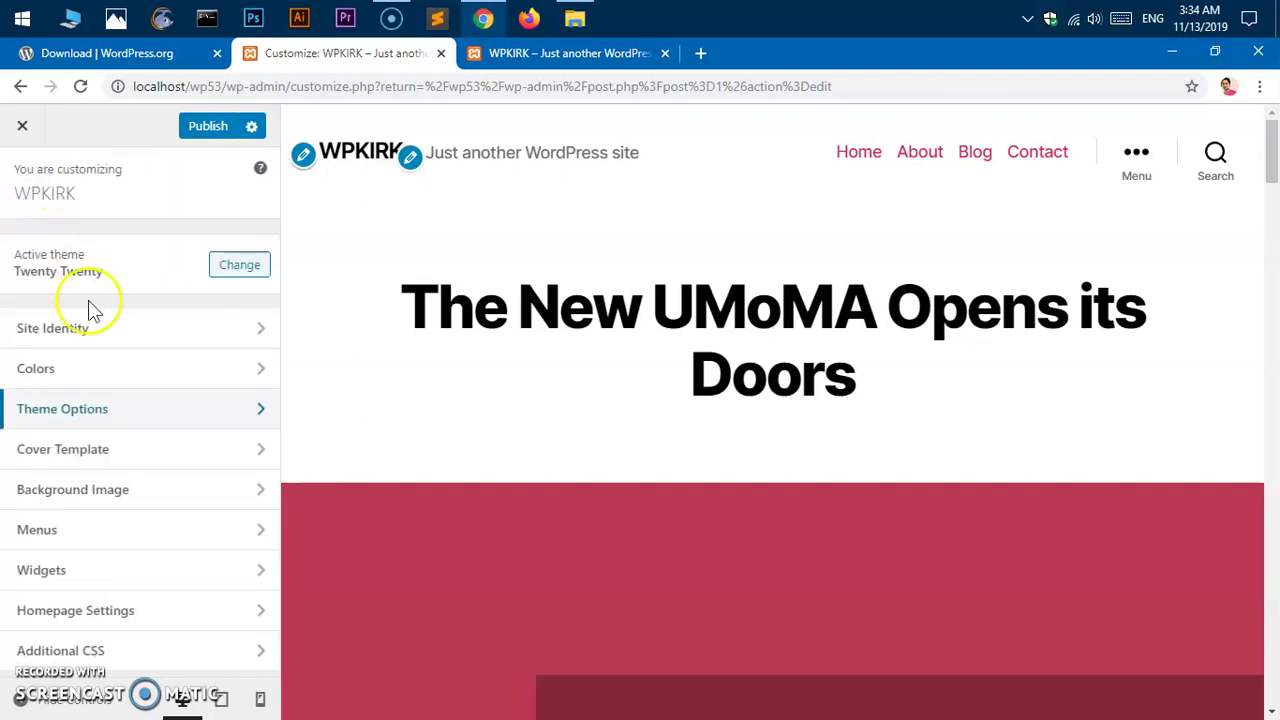
# Step: Look through Background Image, Menus and Widgets, returning to the main section list
pyautogui.click(211, 488)
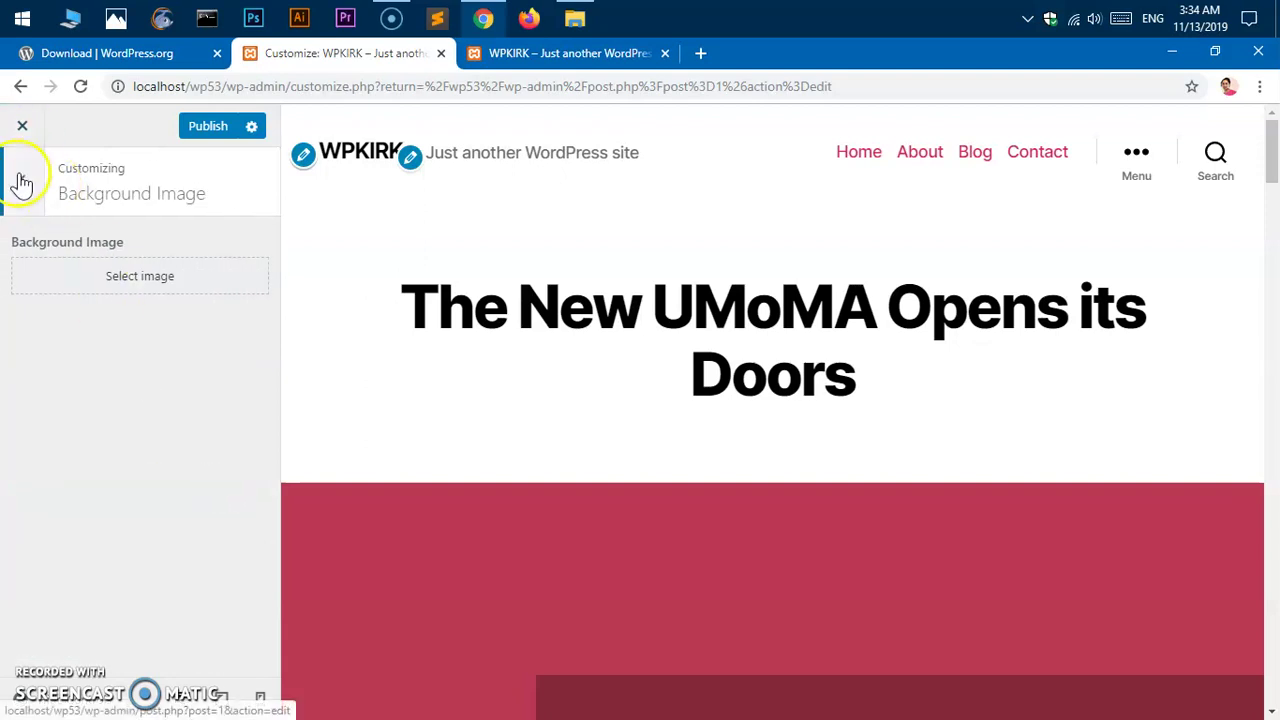
pyautogui.click(23, 178)
pyautogui.click(210, 528)
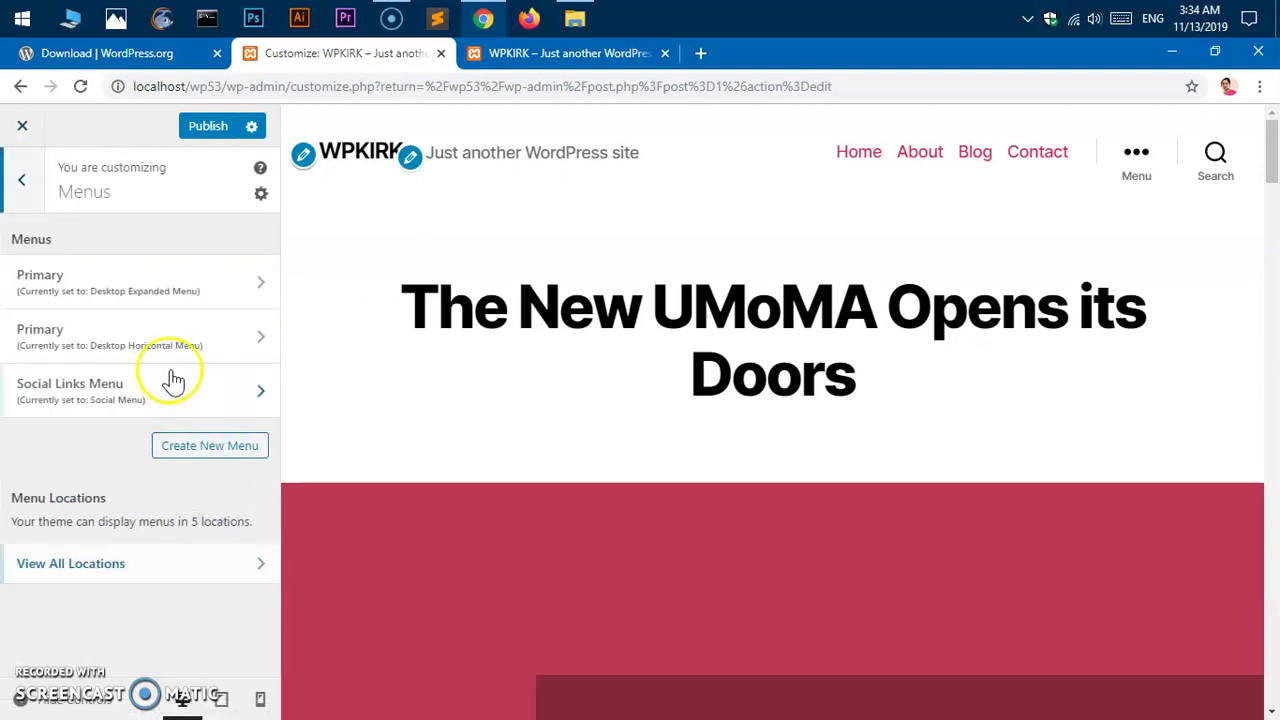
pyautogui.click(20, 180)
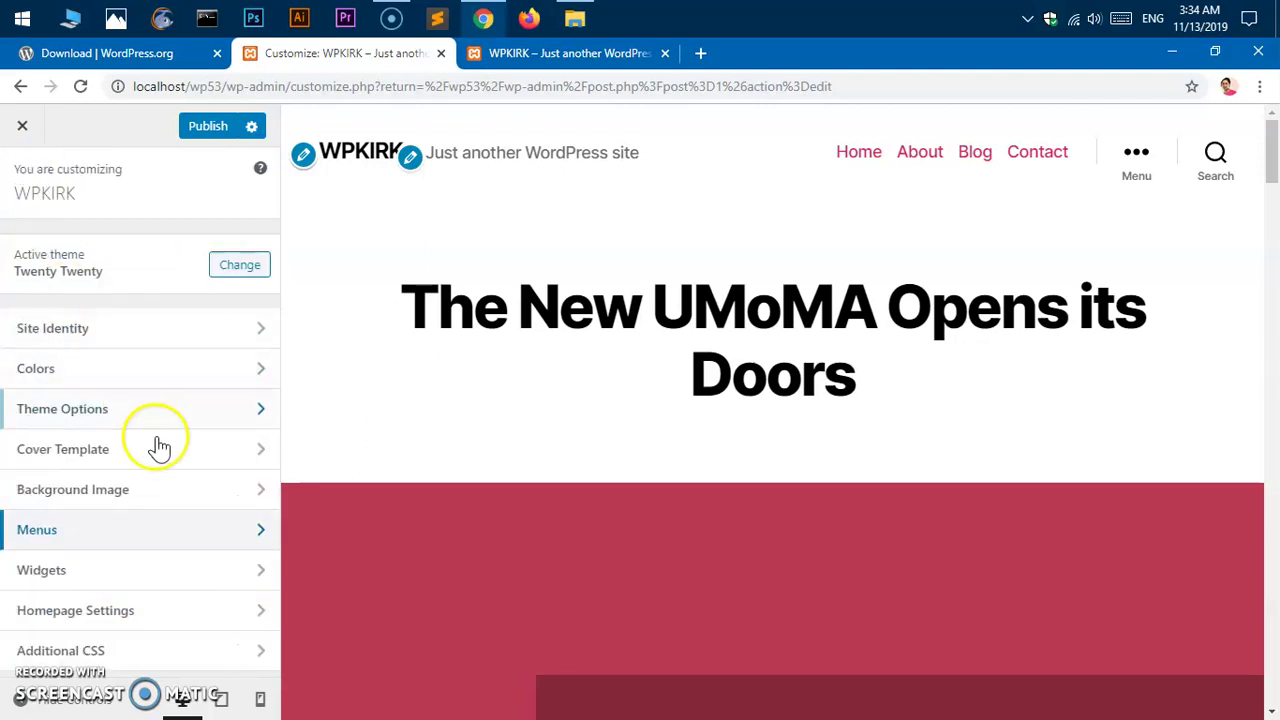
pyautogui.click(243, 576)
pyautogui.click(21, 178)
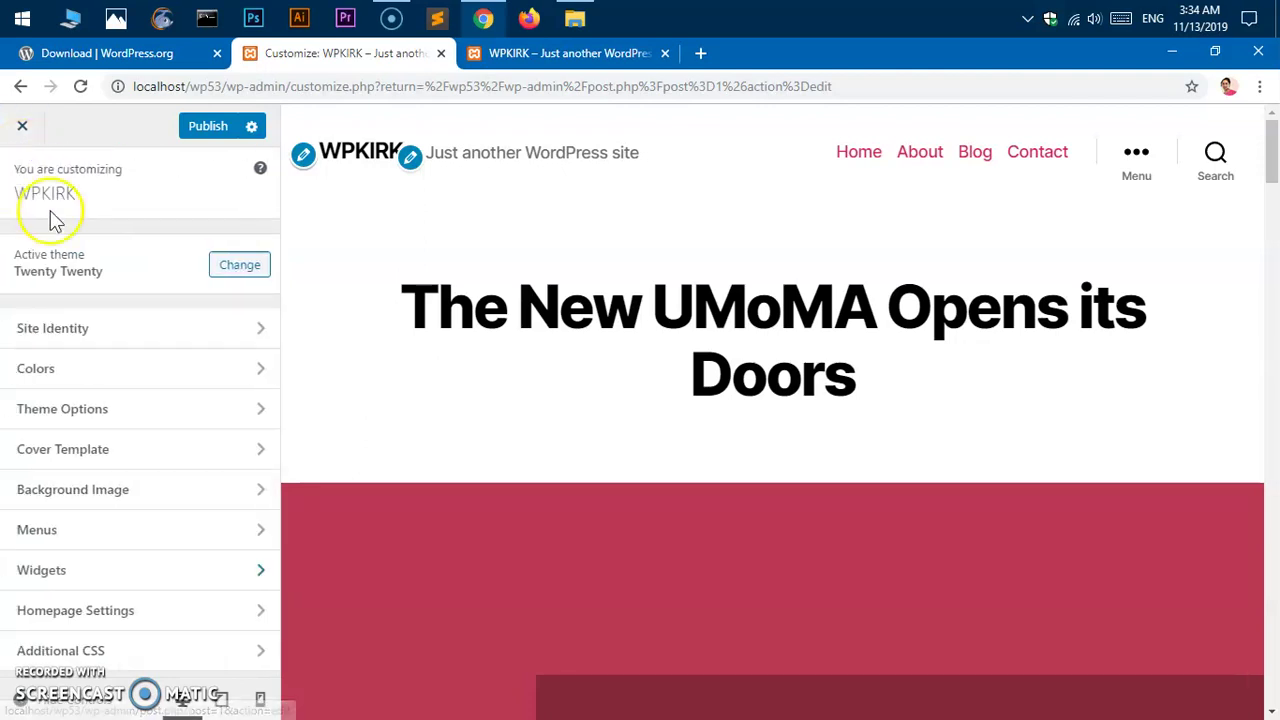
pyautogui.click(255, 612)
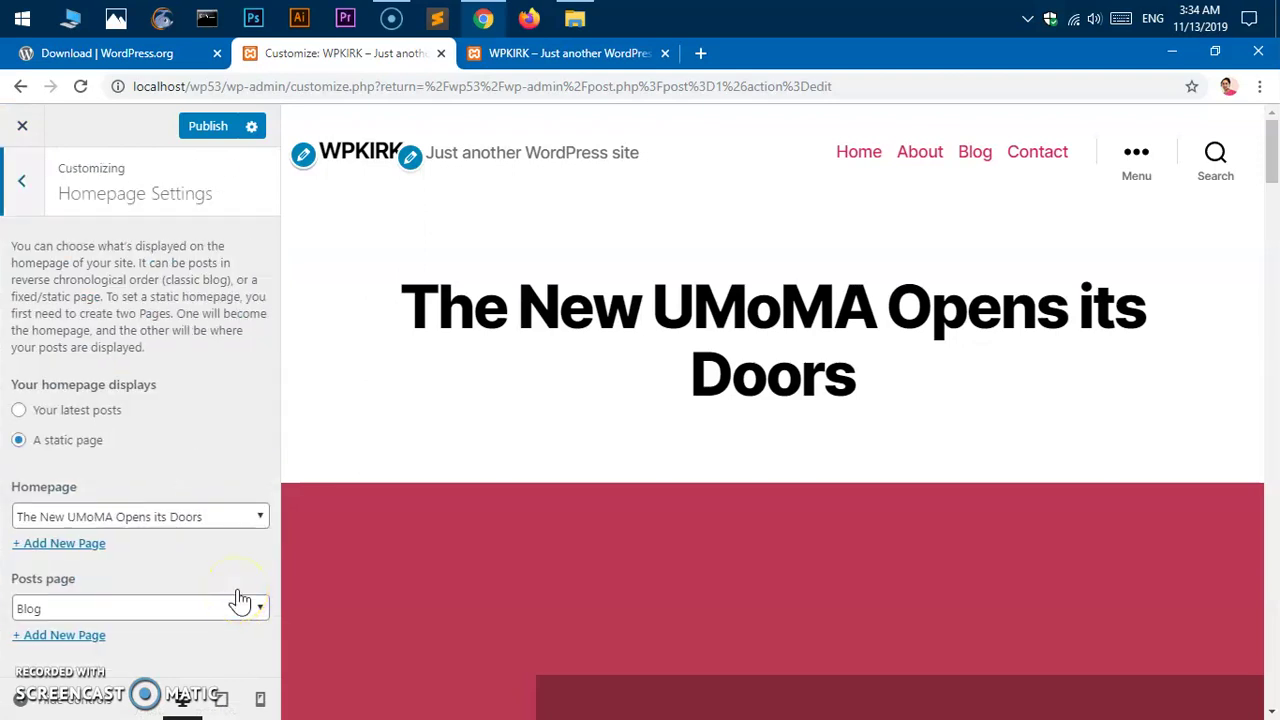
pyautogui.click(140, 519)
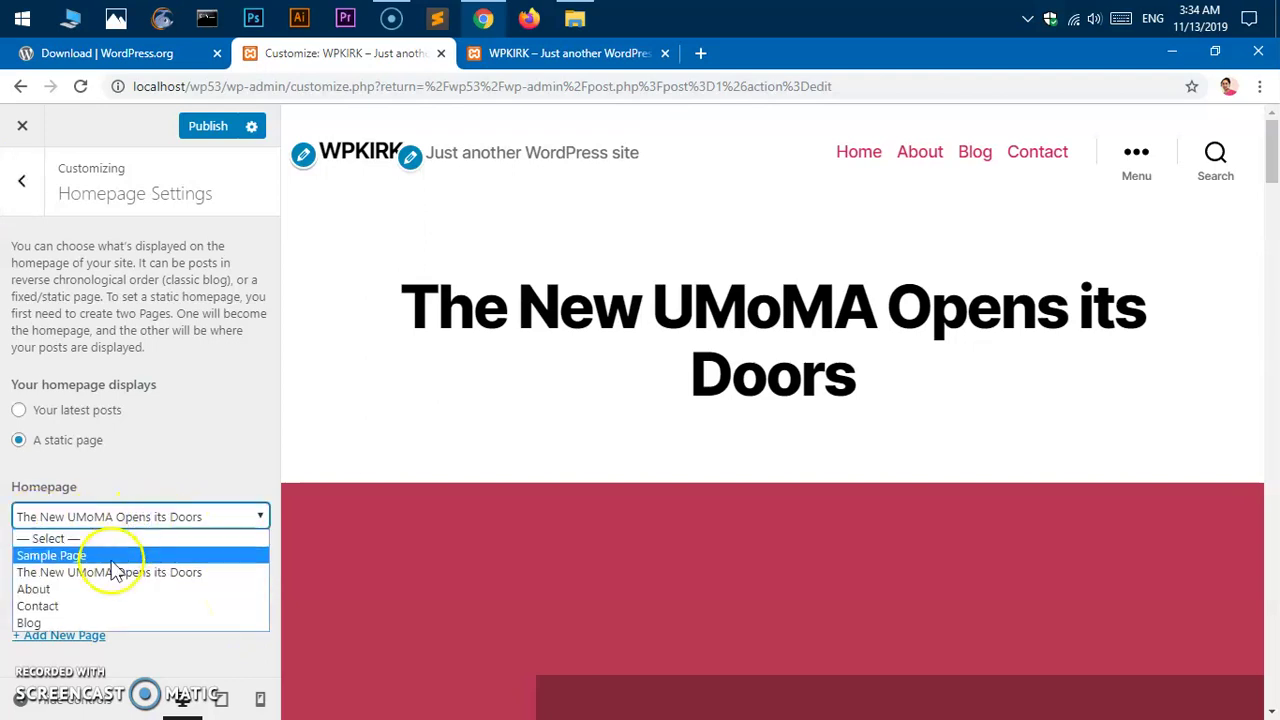
pyautogui.click(246, 385)
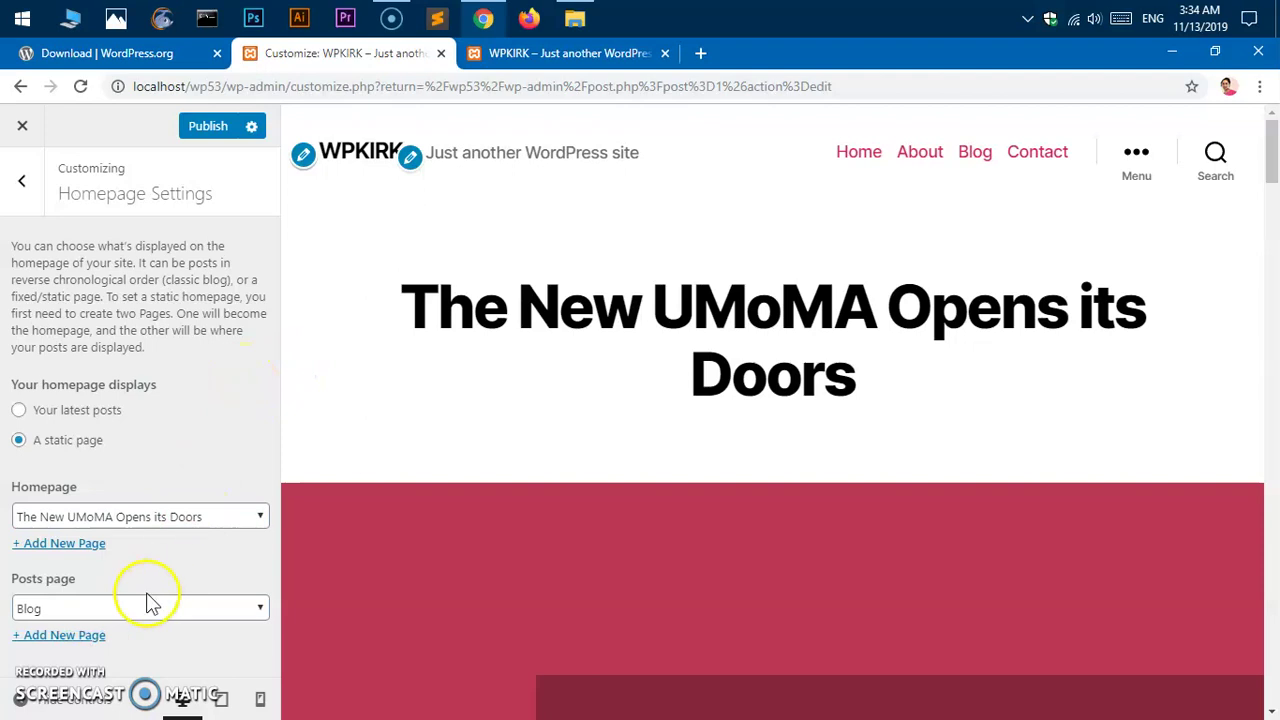
pyautogui.click(22, 182)
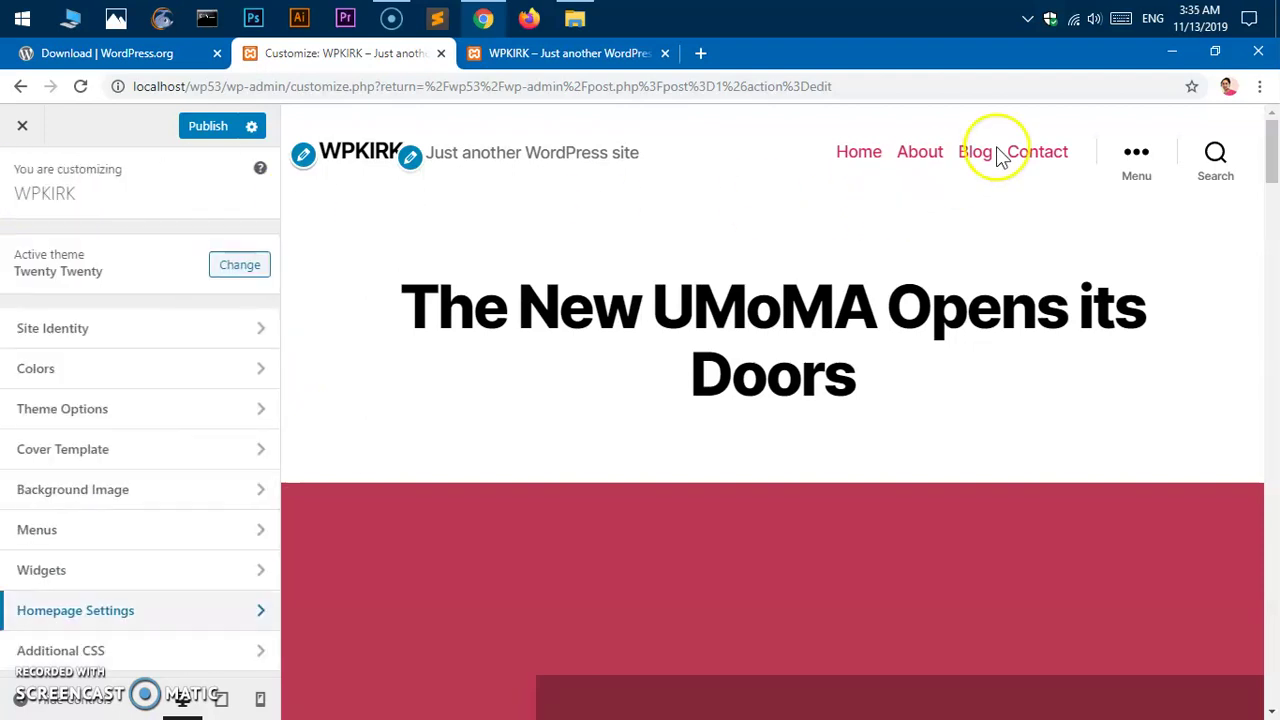
# Step: Open and close the preview's slide-out menu and search overlay, then go to Additional CSS
pyautogui.click(1141, 156)
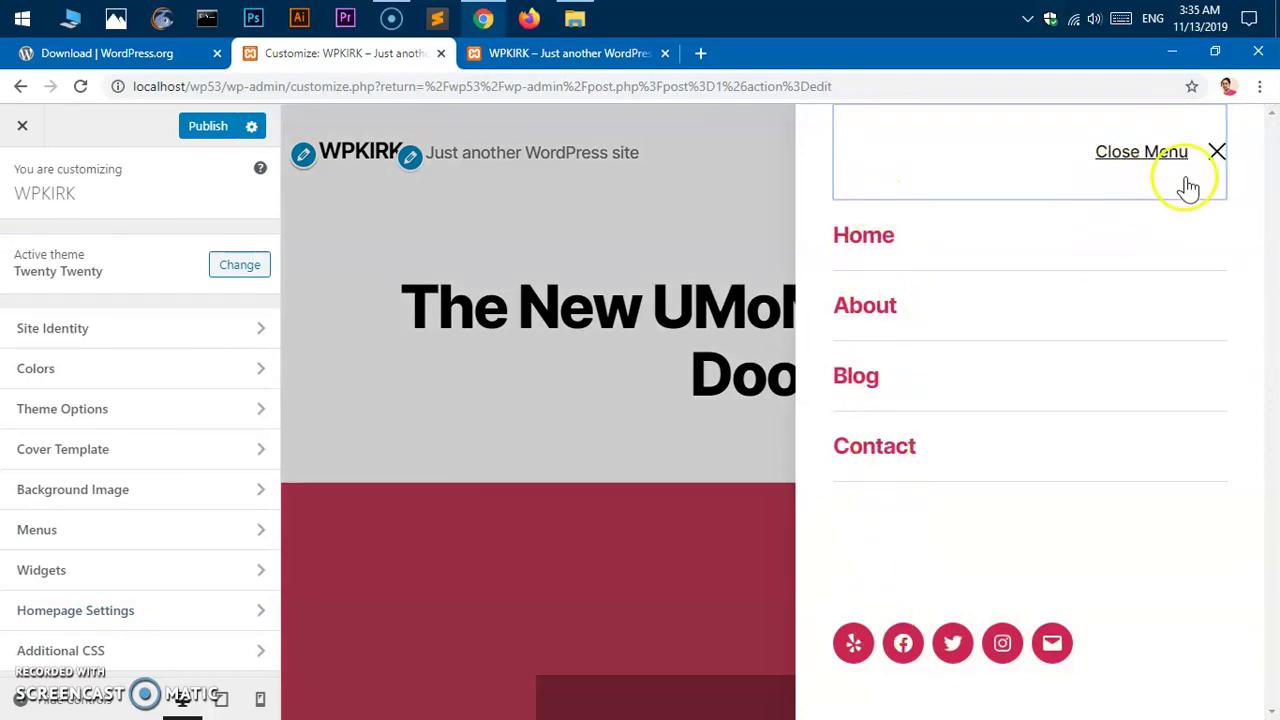
pyautogui.click(1215, 153)
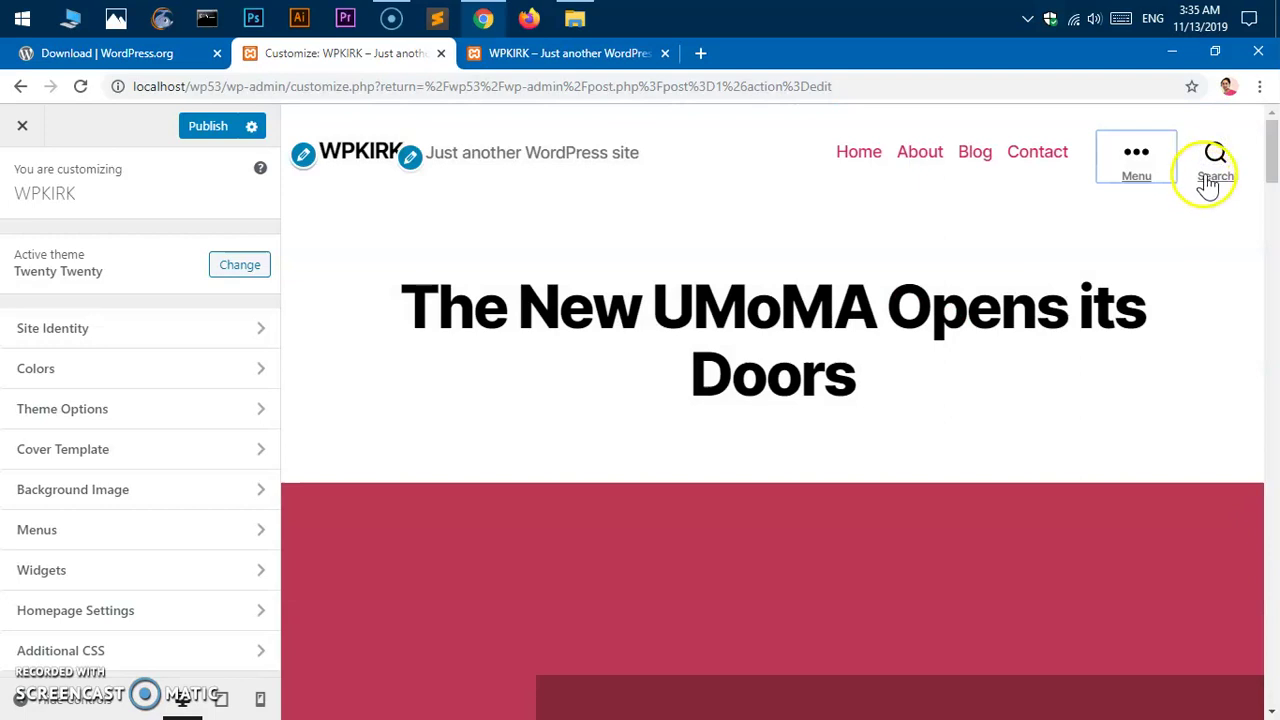
pyautogui.click(1216, 155)
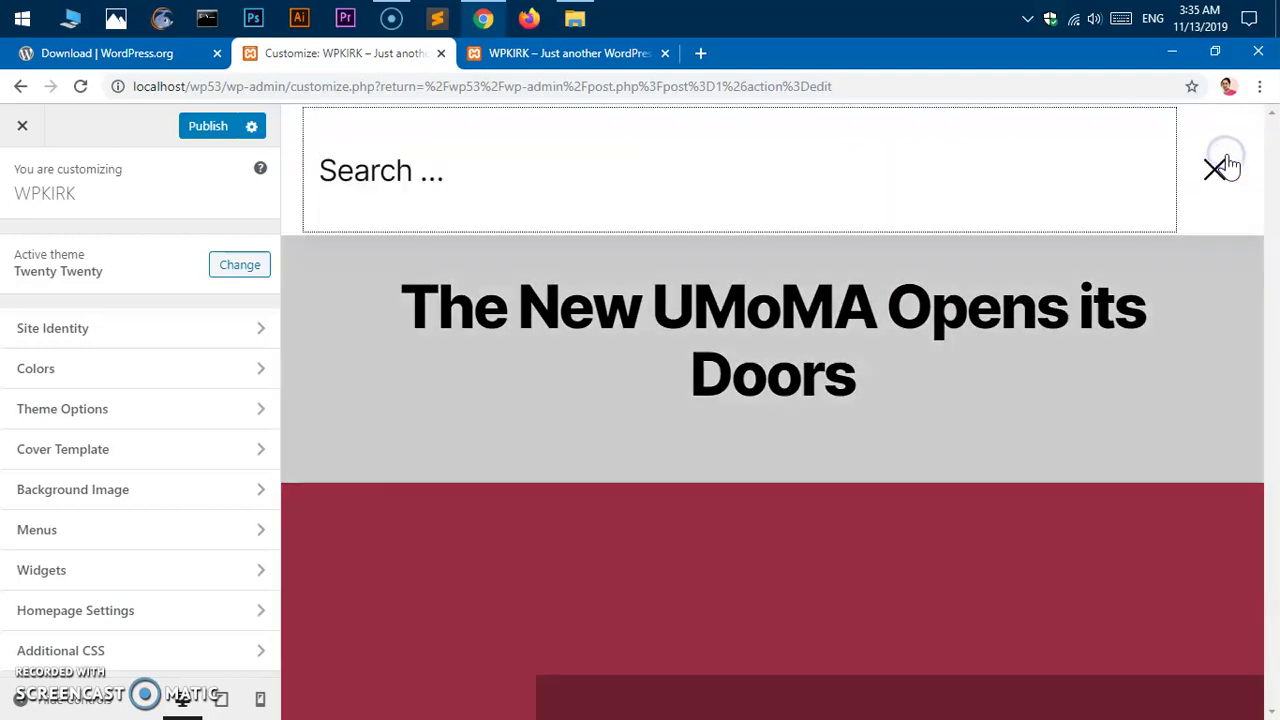
pyautogui.click(1215, 165)
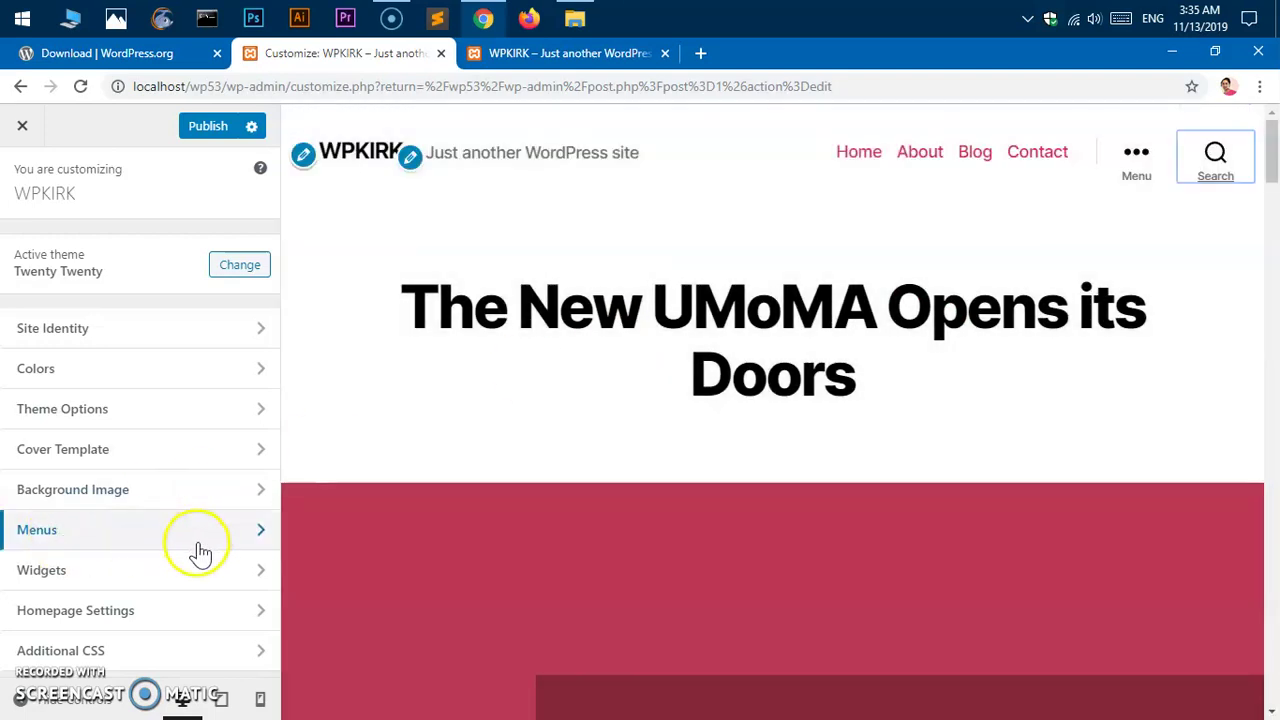
pyautogui.click(255, 653)
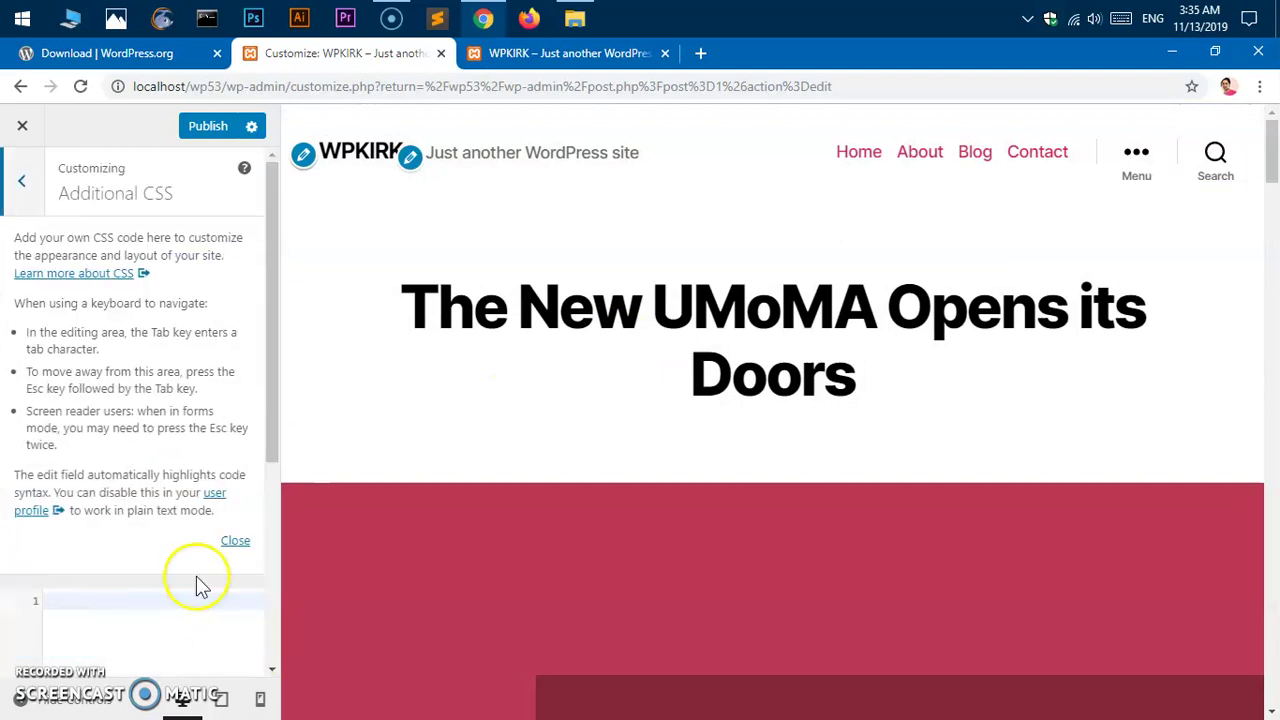
# Step: Try to exit the Customizer, cancel the leave-page prompt, and hide the Additional CSS help text
pyautogui.scroll(-3, 200, 543)
pyautogui.click(24, 124)
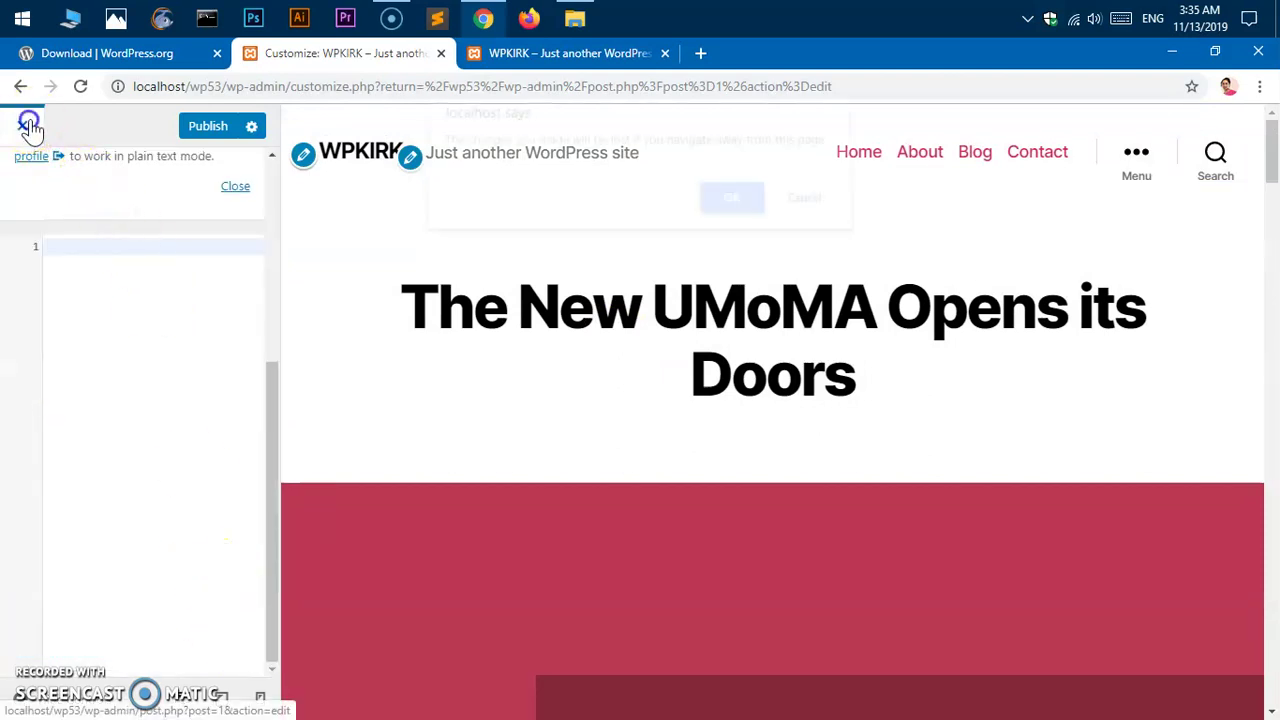
pyautogui.click(826, 211)
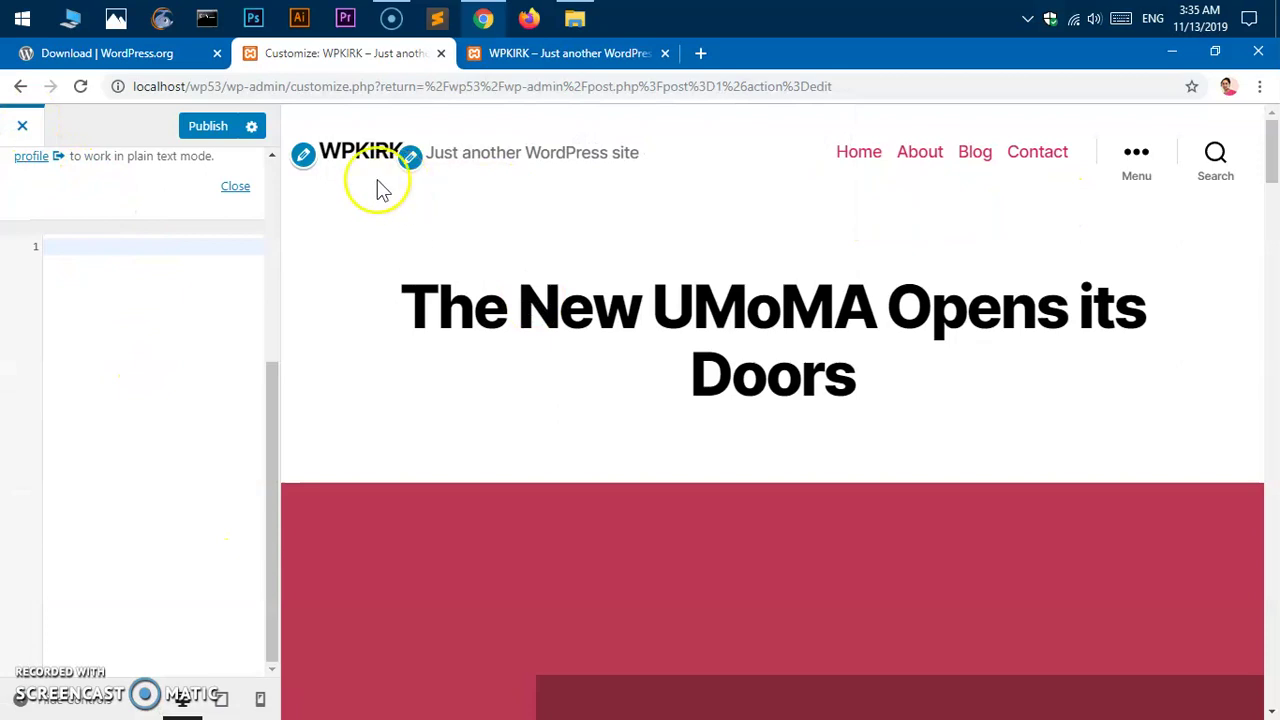
pyautogui.click(236, 187)
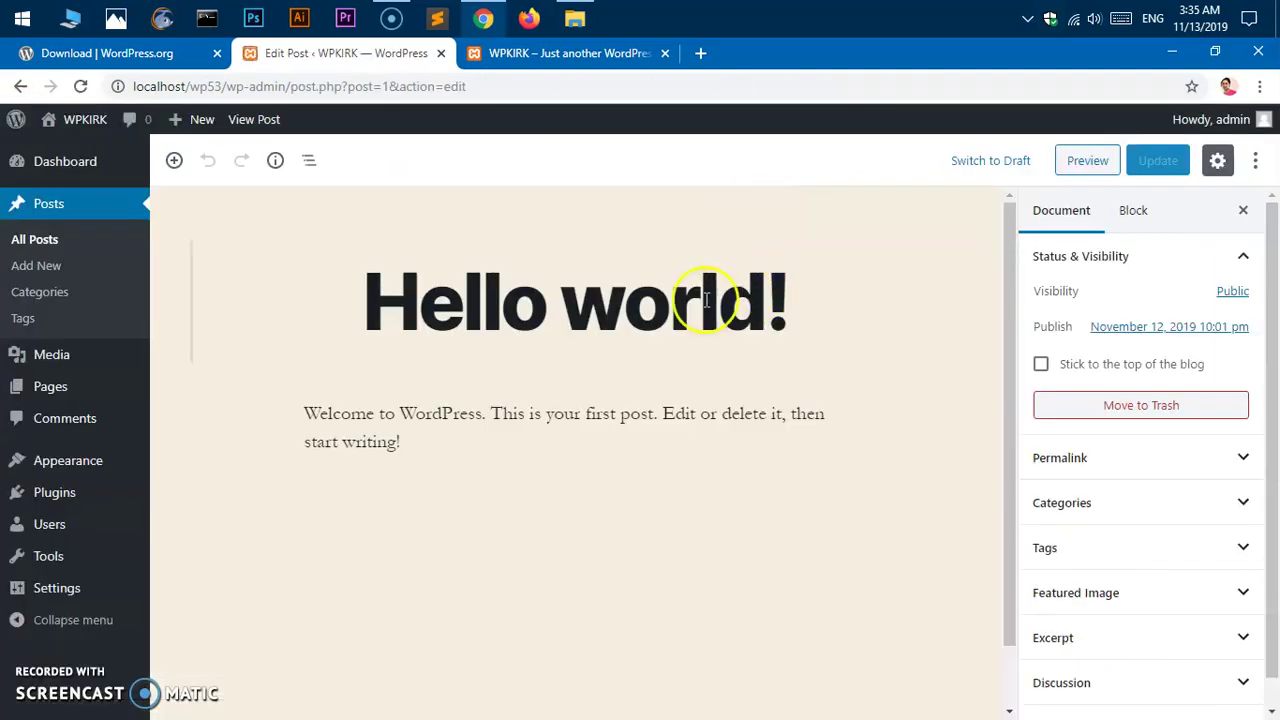
# Step: Visit the WPKIRK front end at localhost/wp53 from the admin bar, then restore and re-maximize Chrome
pyautogui.click(85, 119)
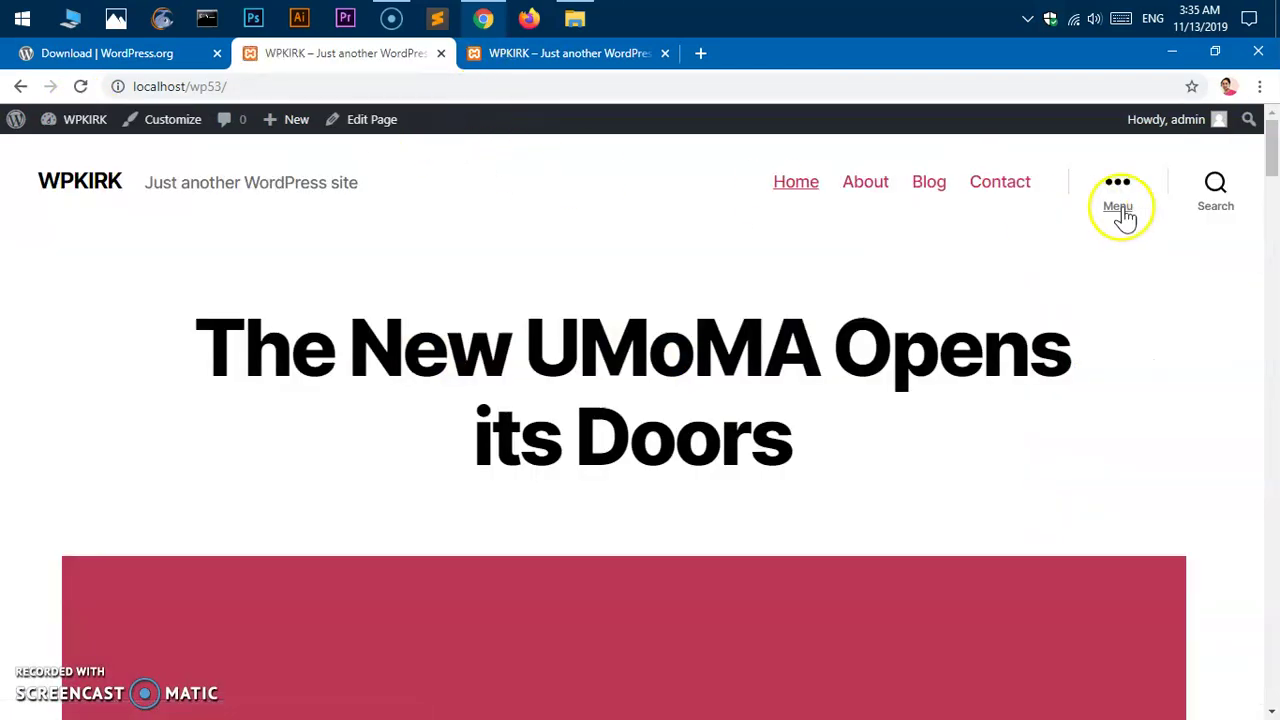
pyautogui.click(1216, 53)
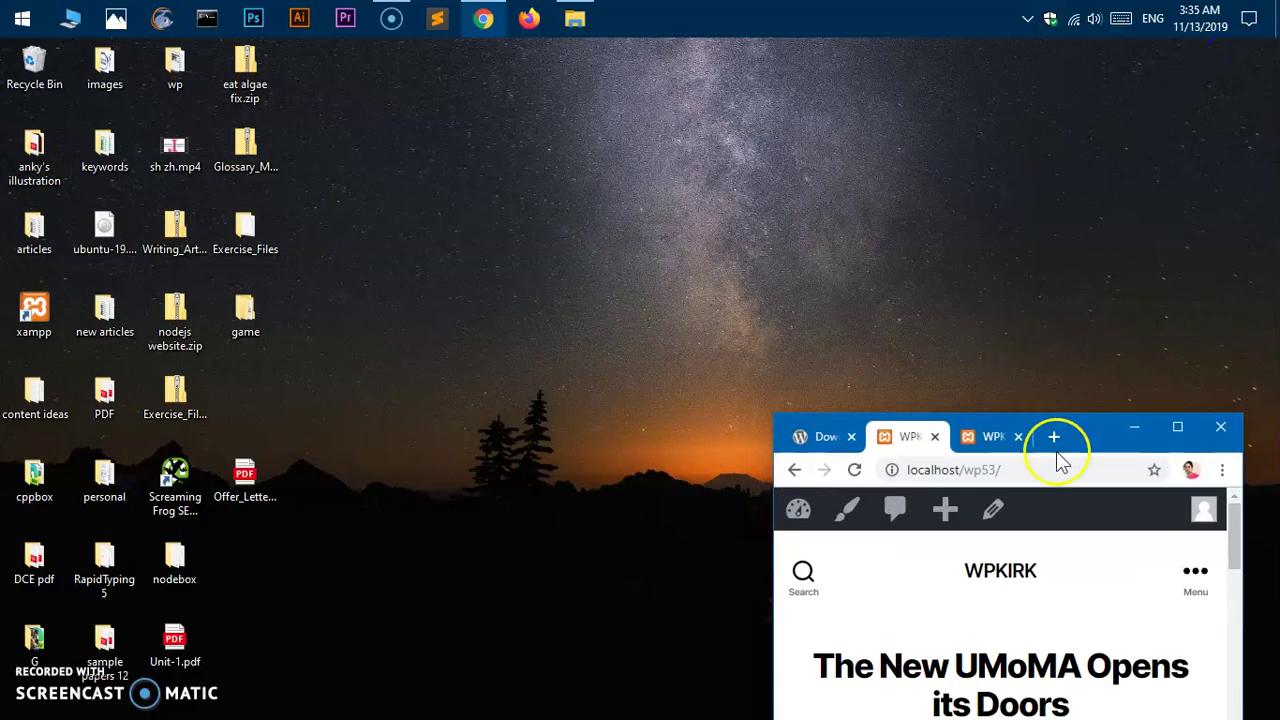
pyautogui.moveTo(1060, 455); pyautogui.dragTo(506, 37)
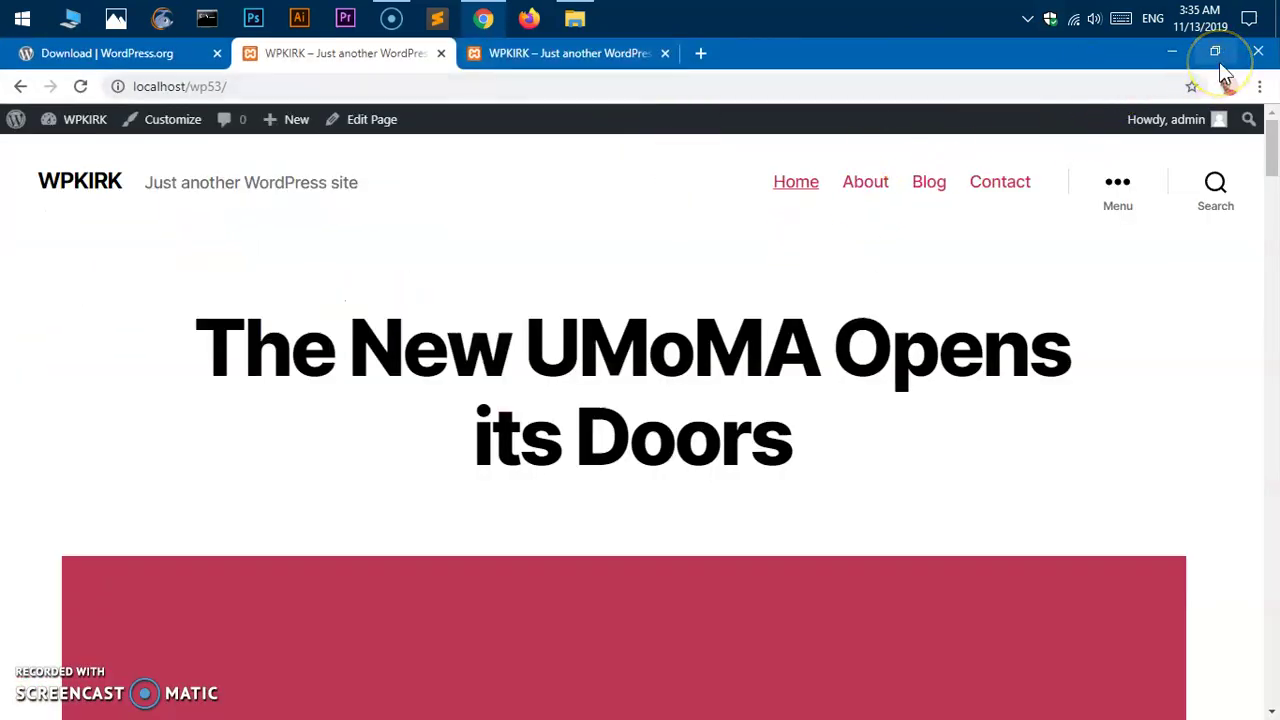
# Step: Run a widened-panel Lighthouse mobile audit of localhost/wp53: Performance 87, Accessibility 95, Best Practices 79, SEO 83
pyautogui.hotkey('ctrl', 'shift', 'i')
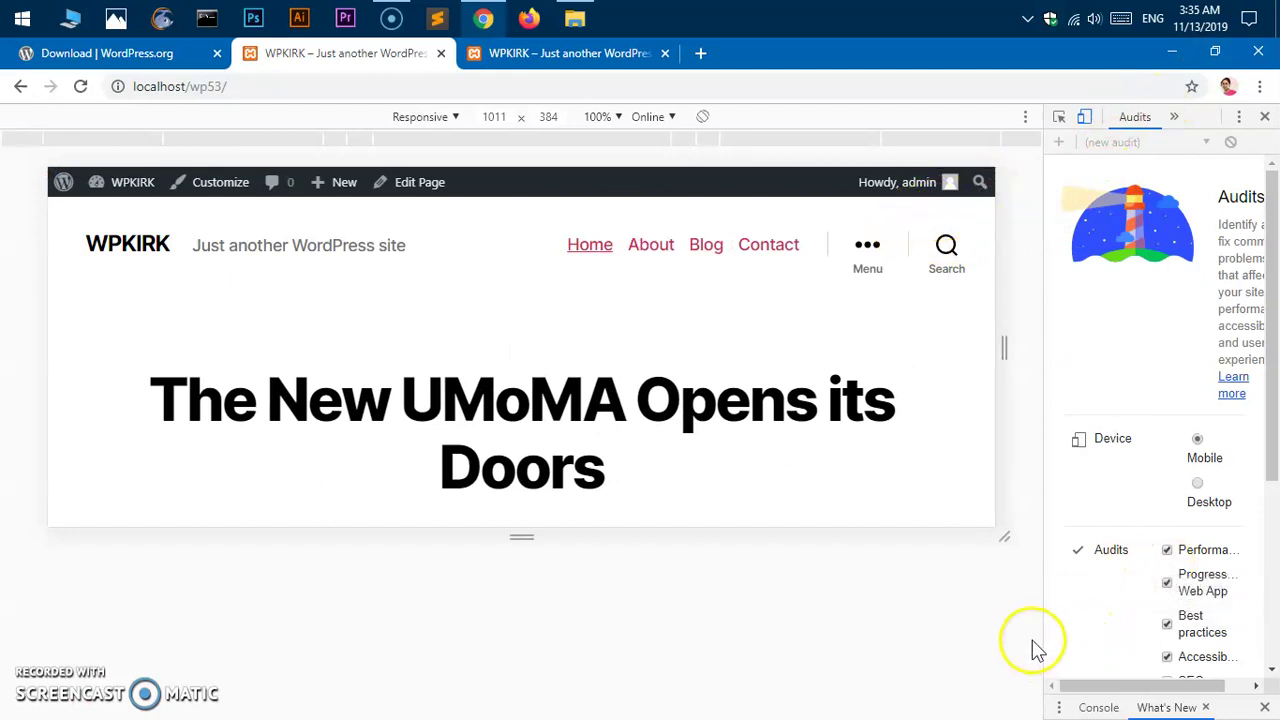
pyautogui.moveTo(1044, 628); pyautogui.dragTo(717, 625)
pyautogui.click(925, 690)
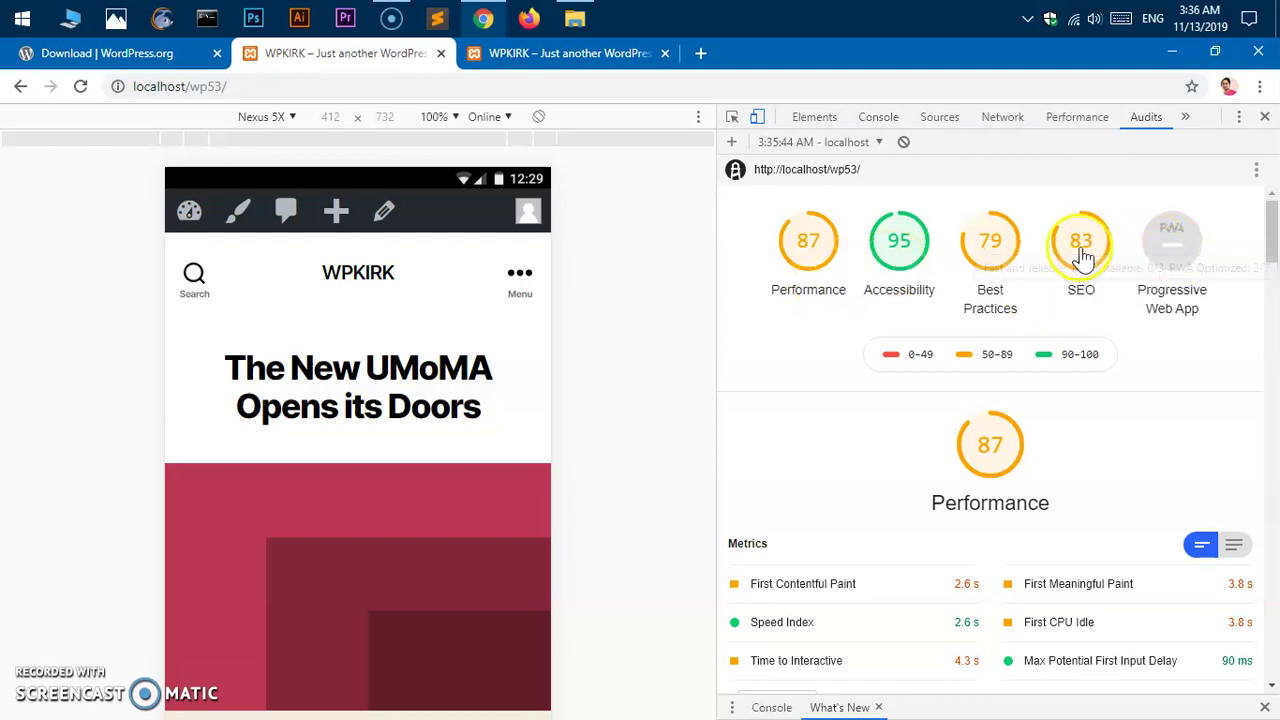
# Step: Scroll through the Progressive Web App audit results, then close DevTools to restore the desktop homepage
pyautogui.moveTo(1180, 283)
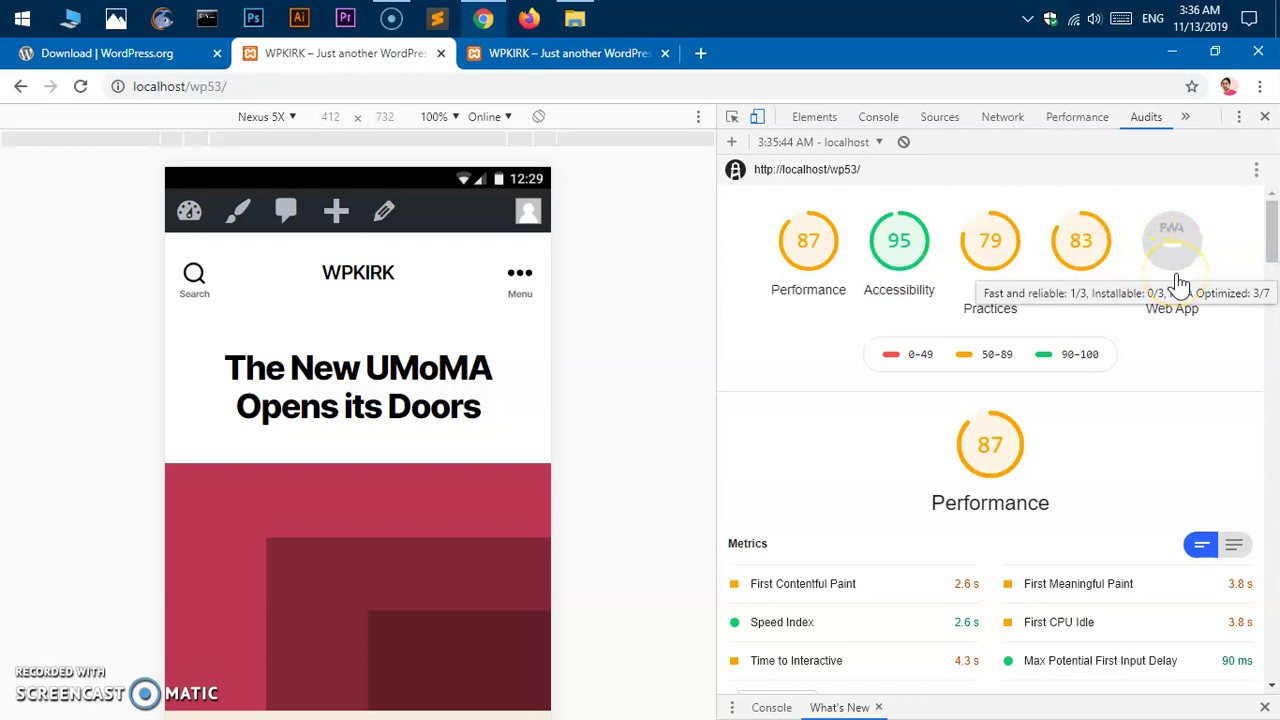
pyautogui.click(1172, 243)
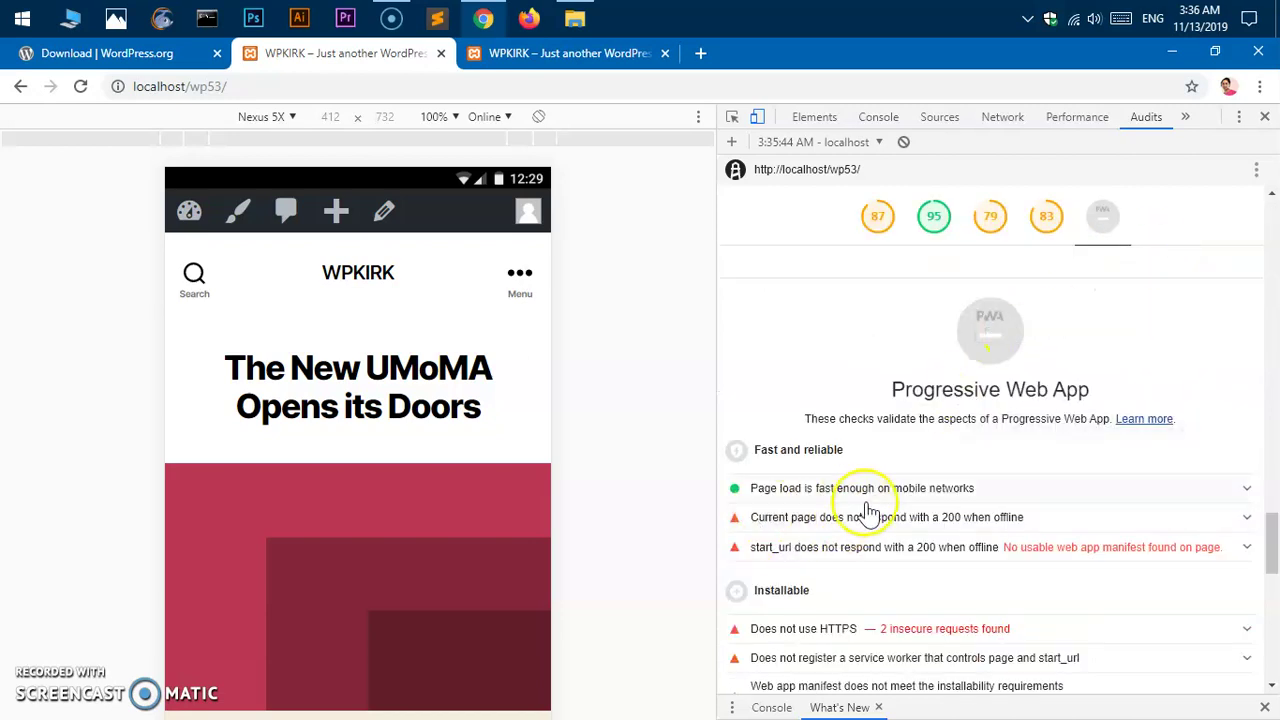
pyautogui.scroll(-5, 869, 512)
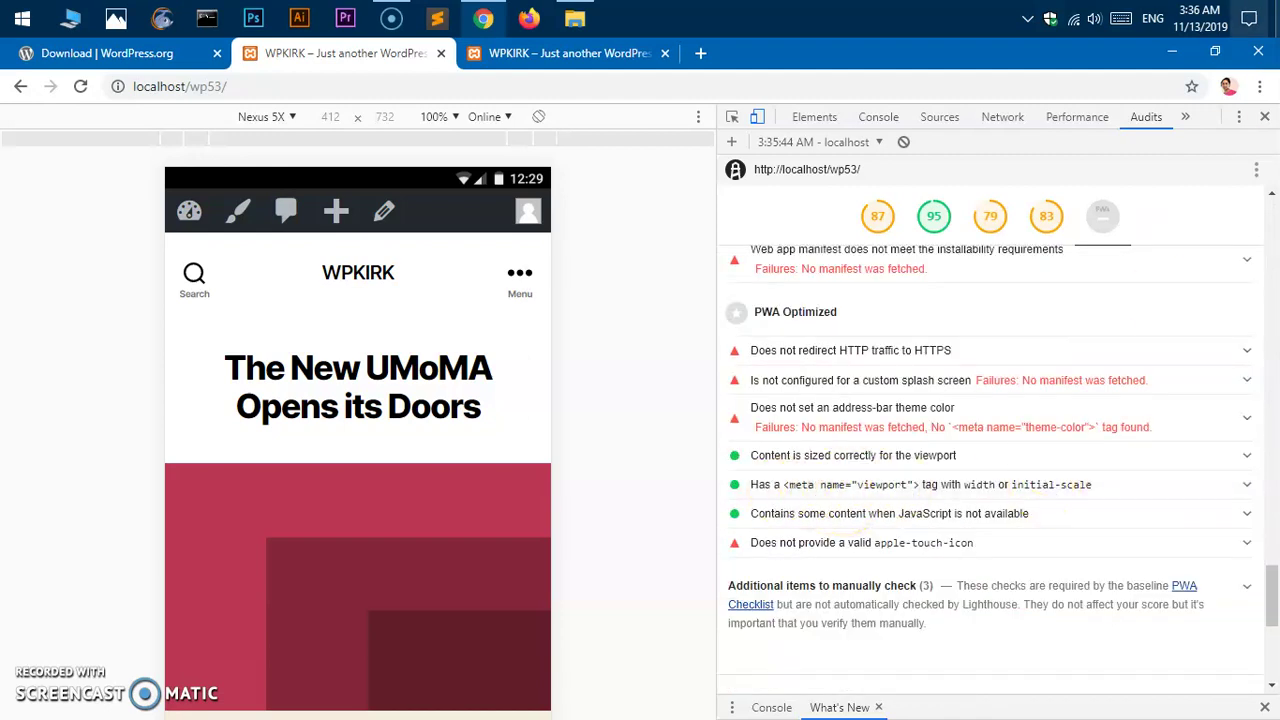
pyautogui.click(1264, 117)
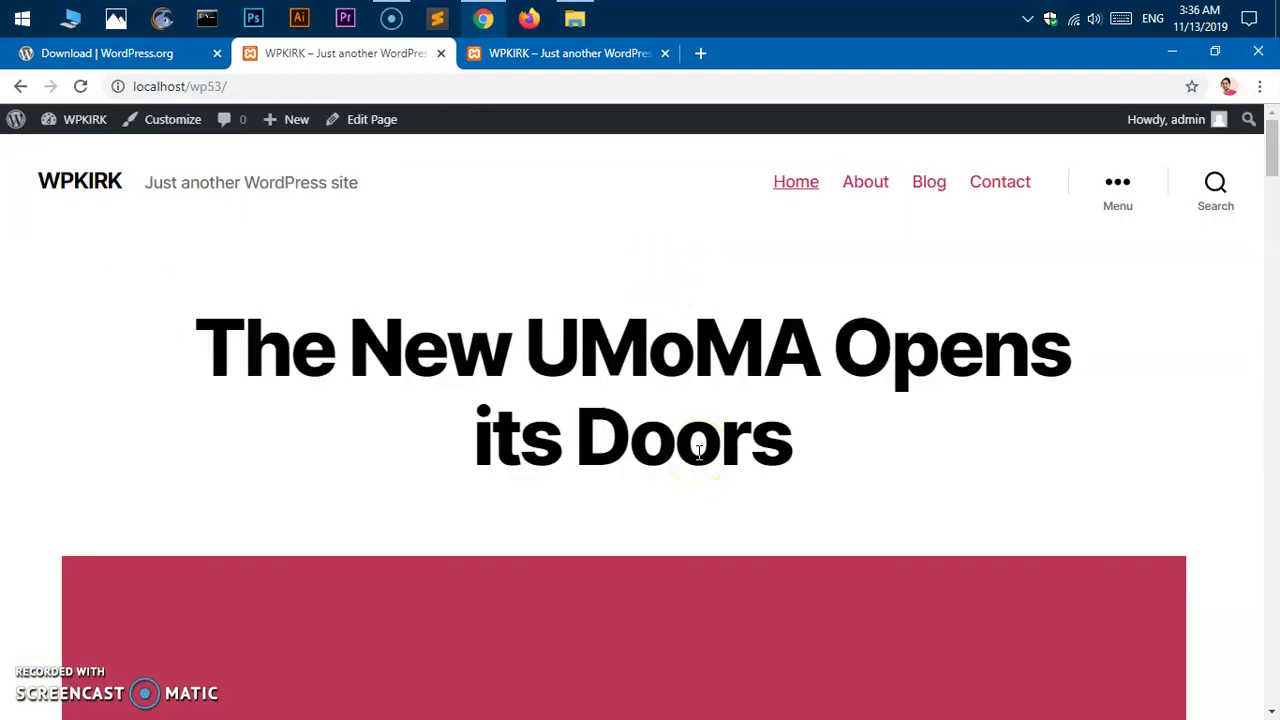
pyautogui.moveTo(1168, 119)
pyautogui.click(1117, 200)
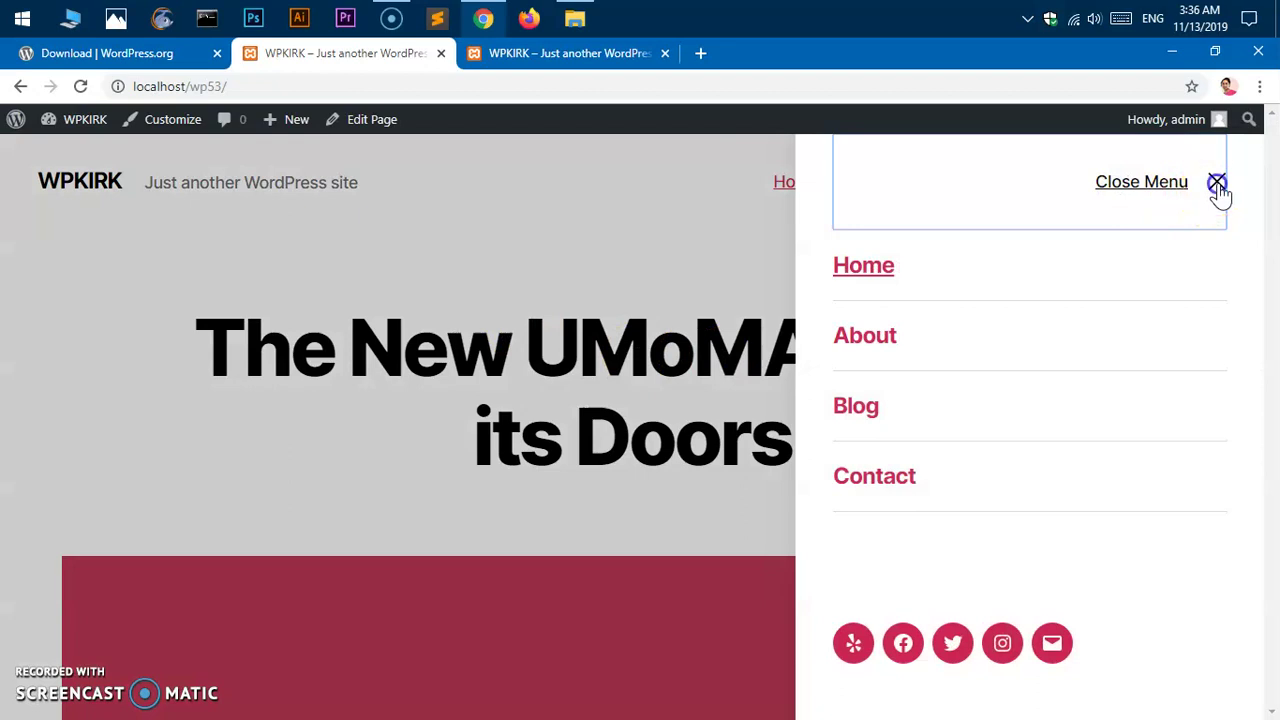
pyautogui.click(1216, 185)
pyautogui.click(1117, 202)
pyautogui.click(1203, 197)
pyautogui.click(1215, 197)
pyautogui.click(1114, 210)
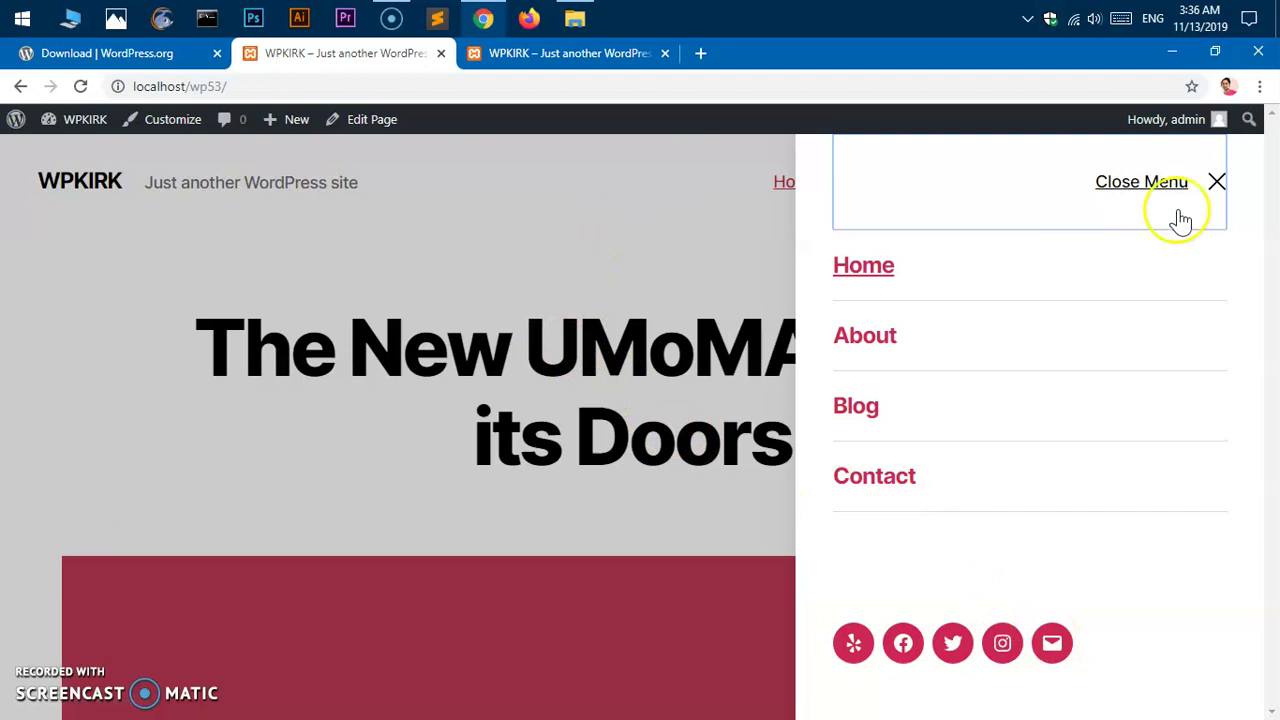
pyautogui.click(1214, 184)
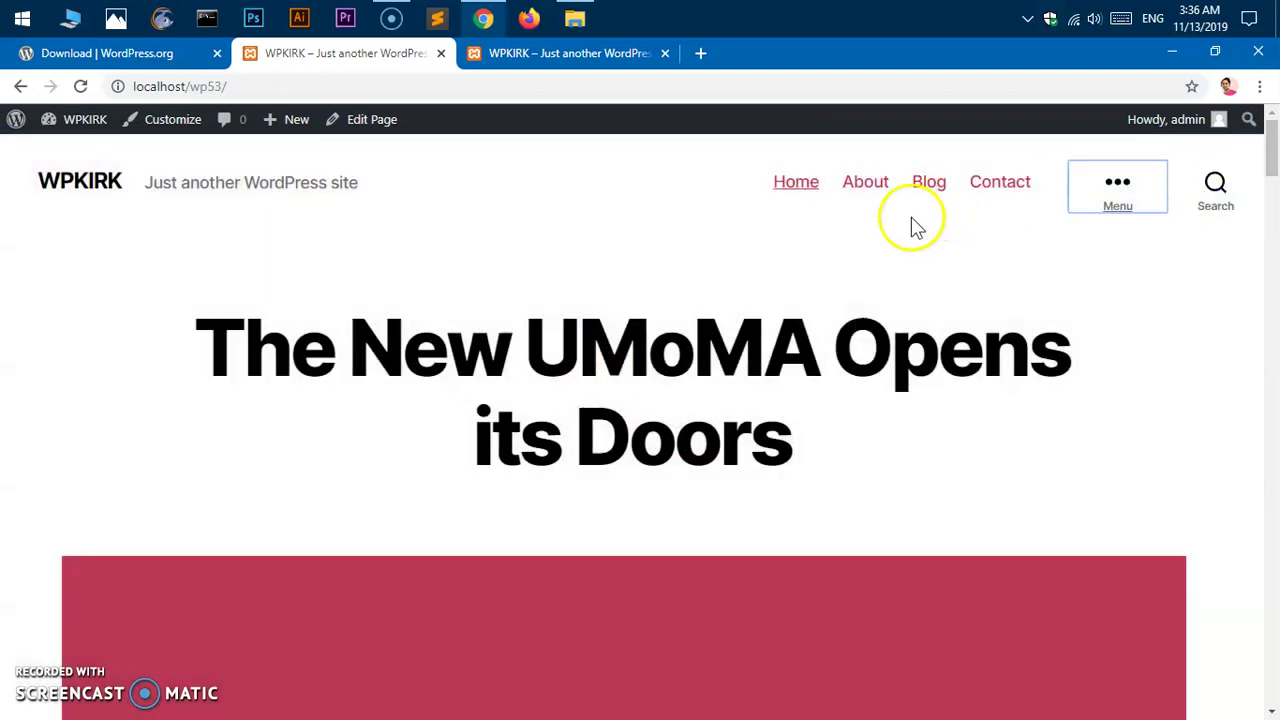